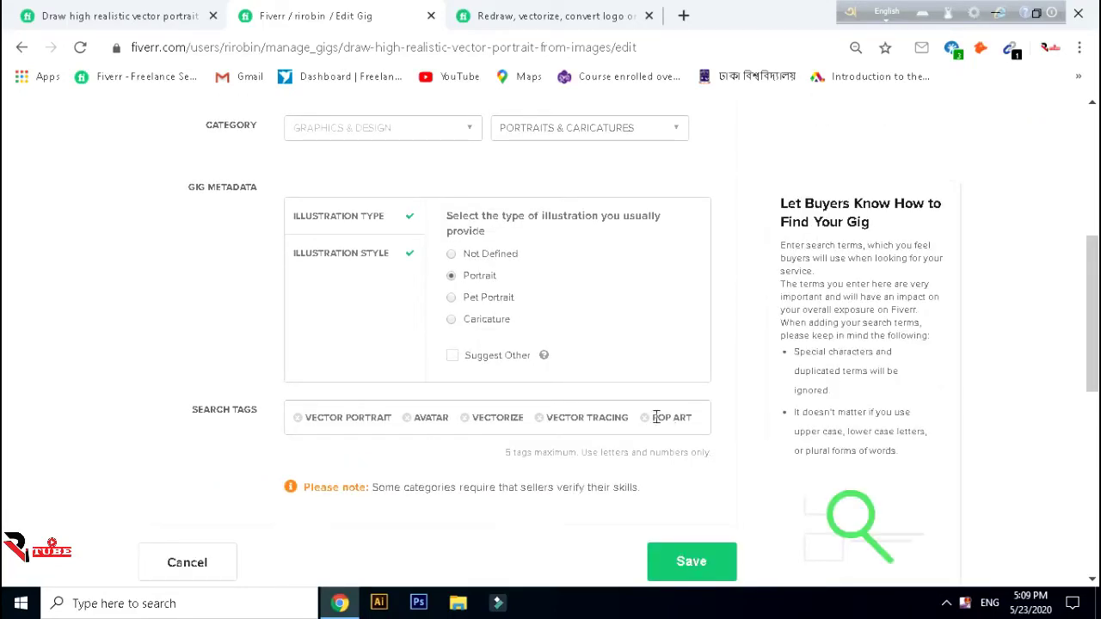
- Review the gig's search tags: POP ART, VECTOR TRACING, VECTORIZE, VECTOR PORTRAIT and AVATAR
left_click_drag(654, 417, 707, 420)
left_click_drag(545, 420, 618, 419)
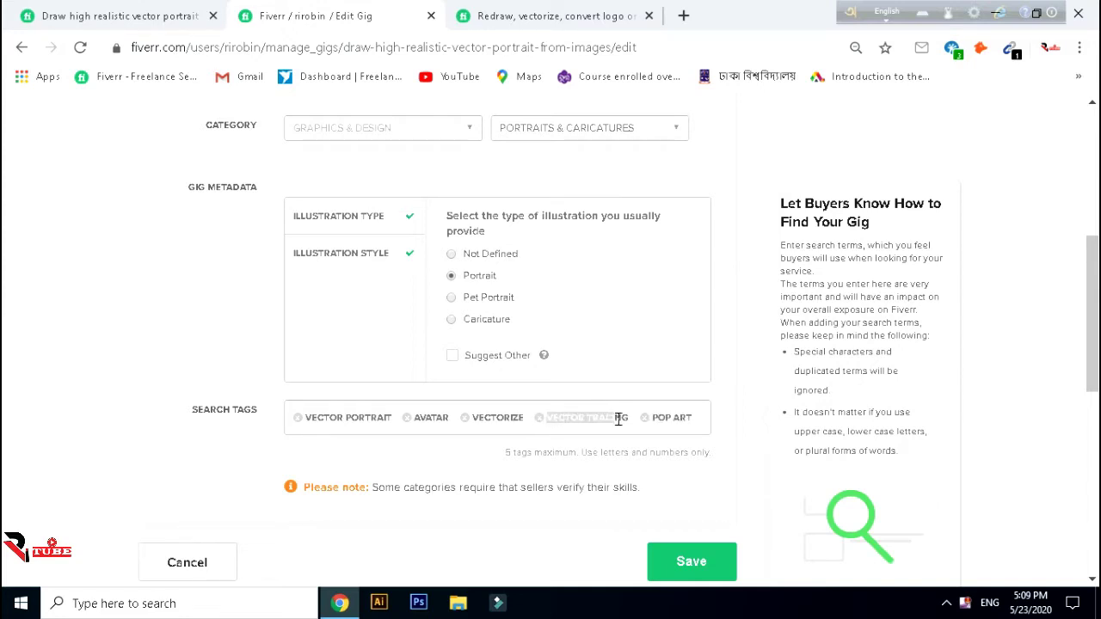
left_click(390, 501)
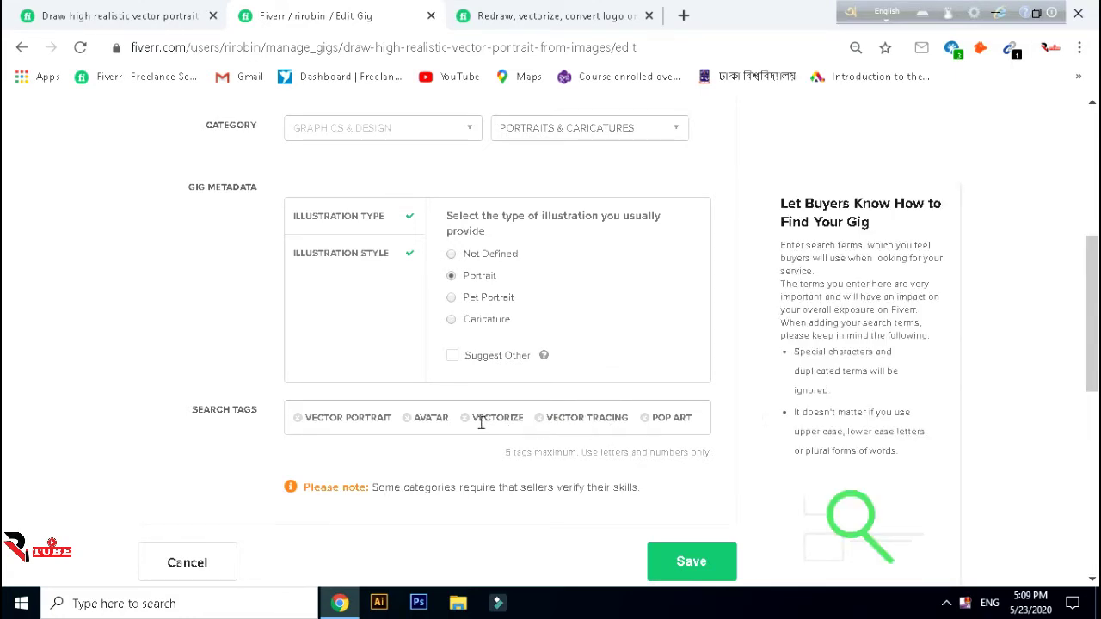
left_click_drag(475, 420, 531, 422)
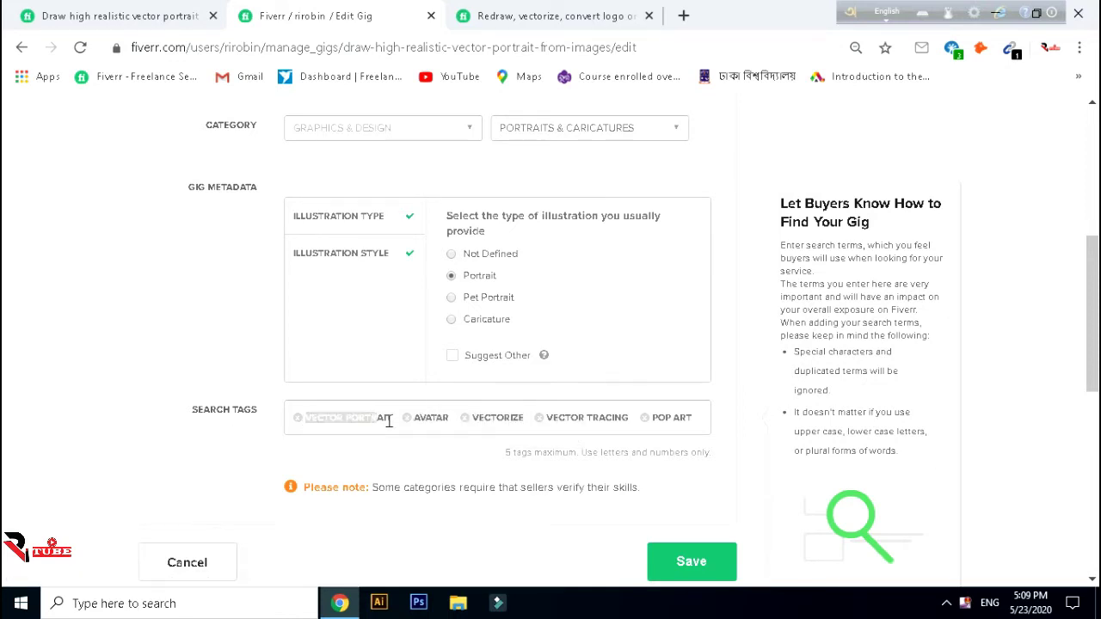
left_click_drag(308, 417, 411, 420)
scroll(202, 318, "up", 5)
scroll(201, 318, "down", 5)
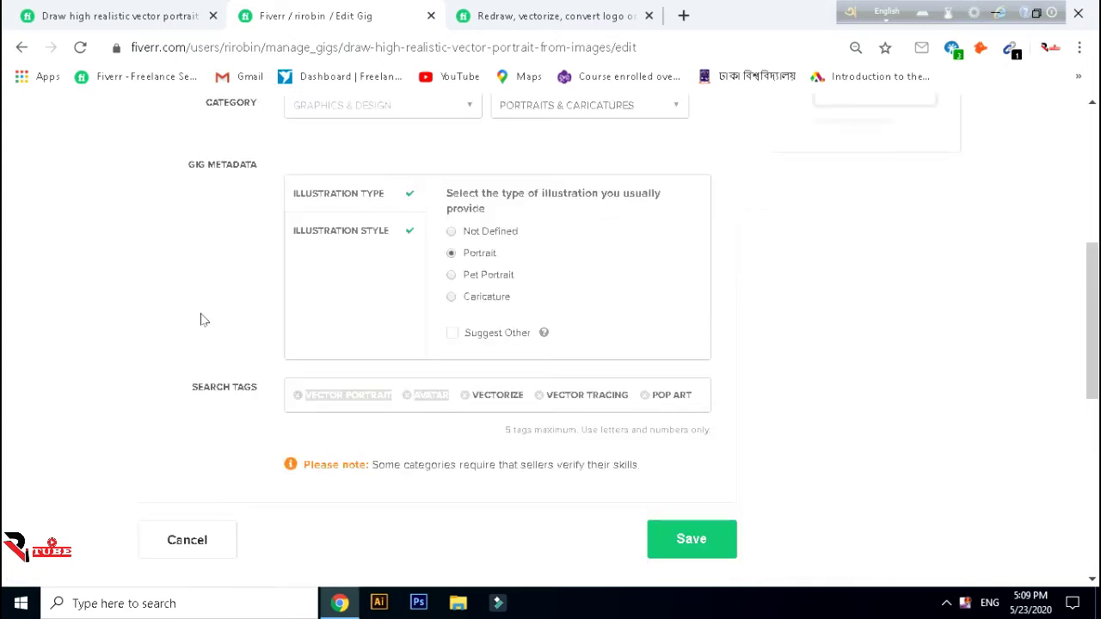
scroll(234, 319, "down", 10)
scroll(240, 246, "up", 15)
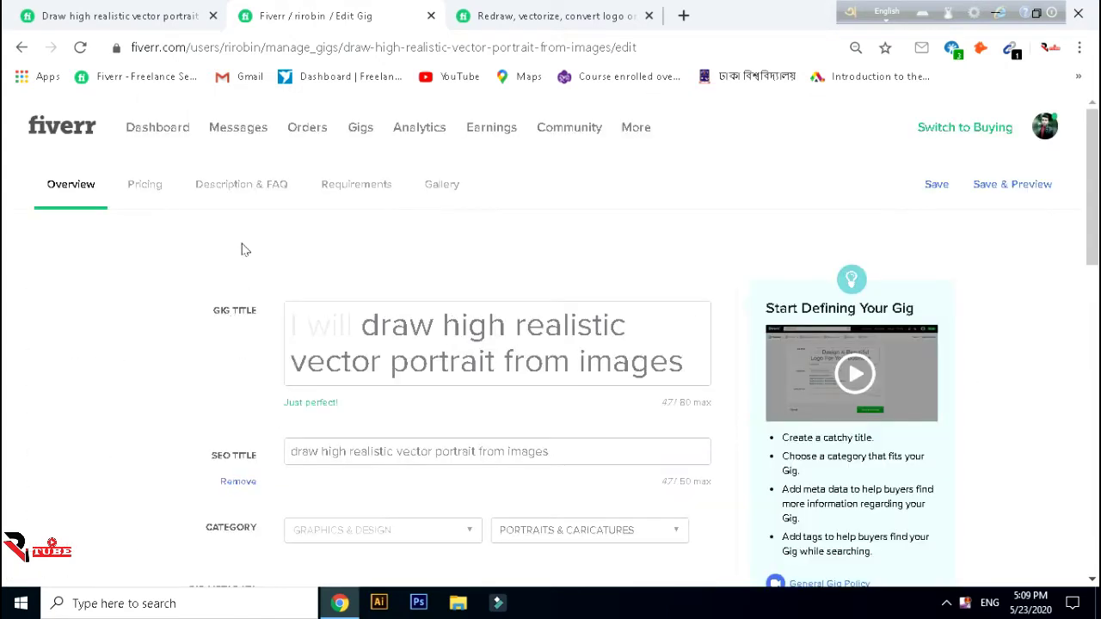
- Capitalize the Basic package title so it reads 'Redraw, vectorize, convert logo'
left_click(146, 184)
scroll(388, 283, "down", 5)
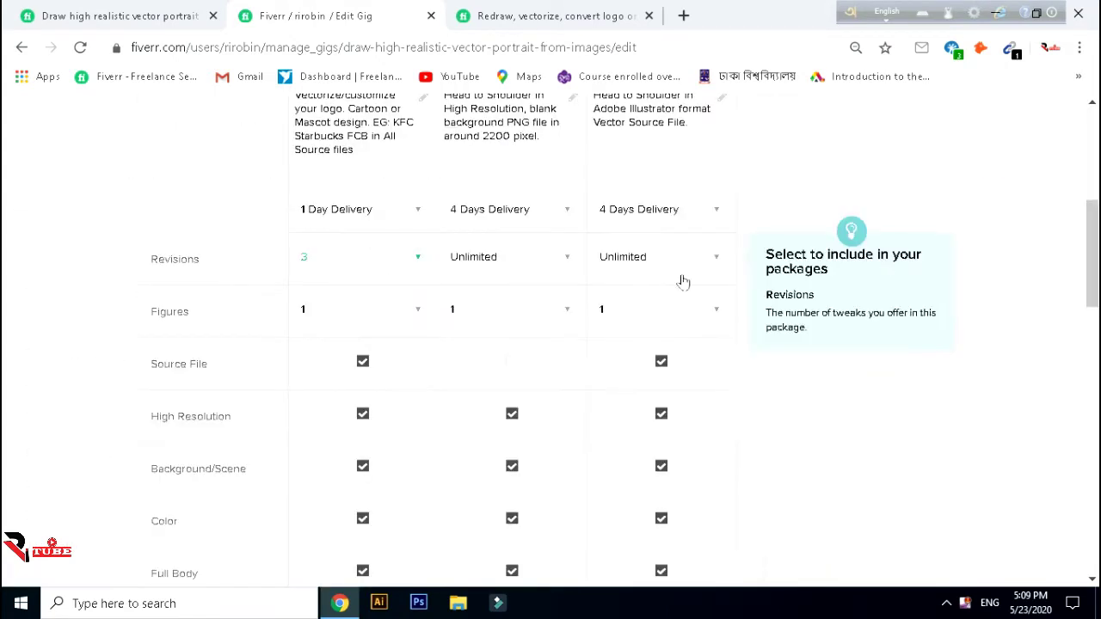
scroll(1097, 251, "up", 1)
scroll(1098, 251, "up", 1)
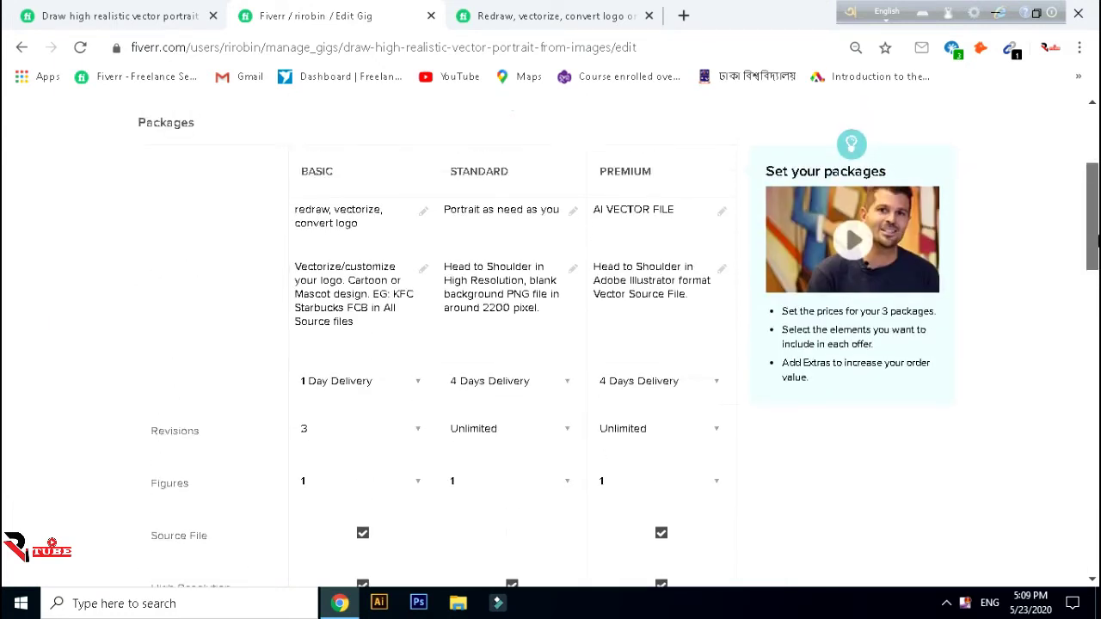
left_click(377, 240)
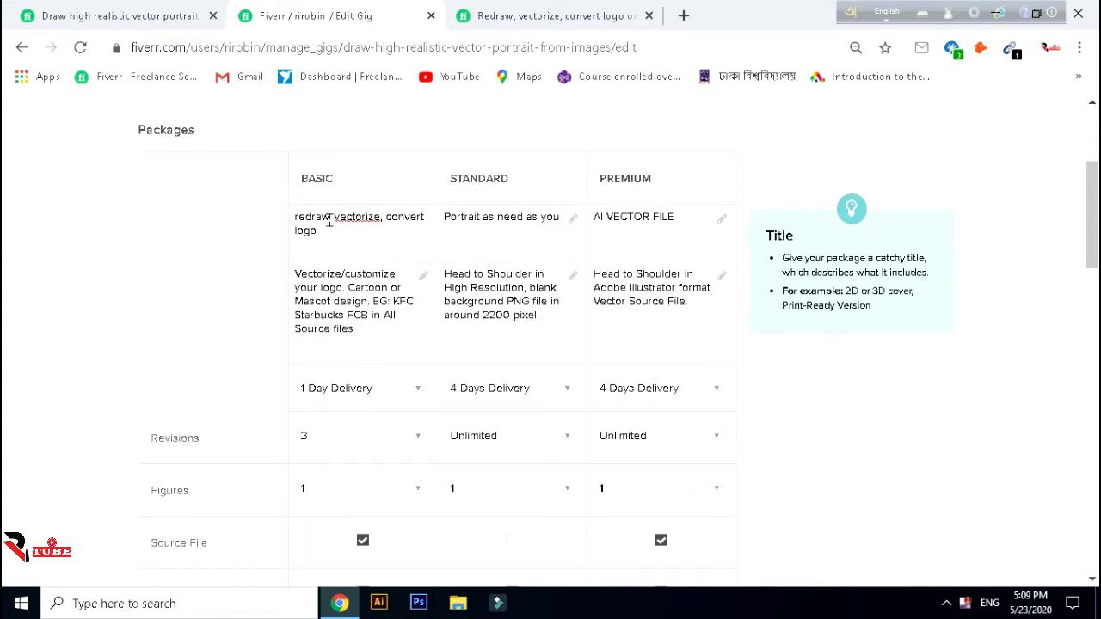
key("ctrl+z")
key("BackSpace")
key("Delete")
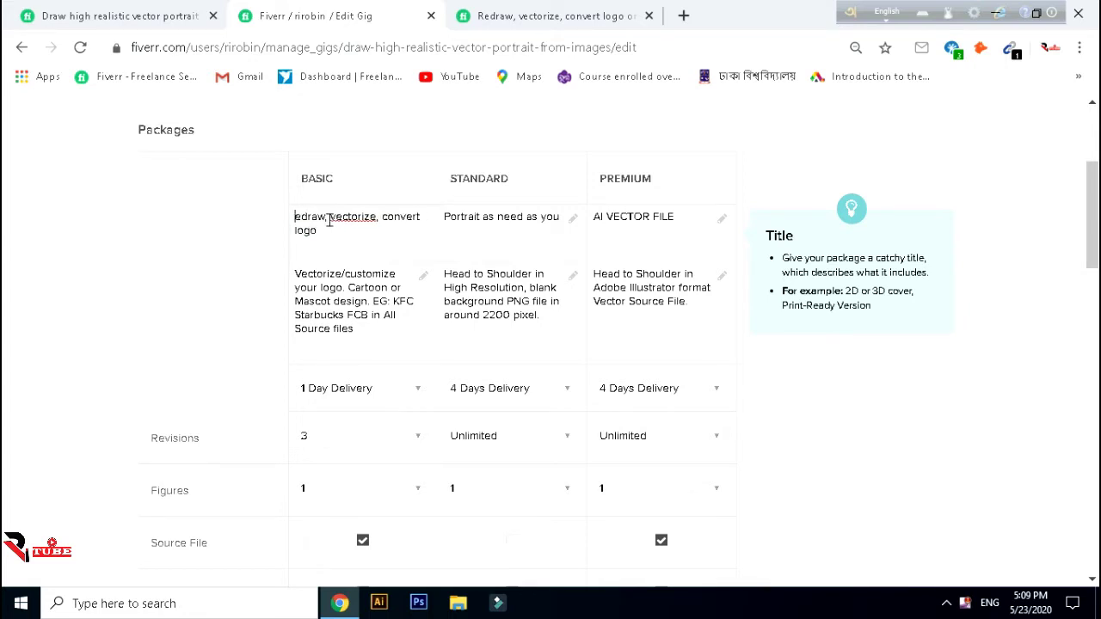
type("R")
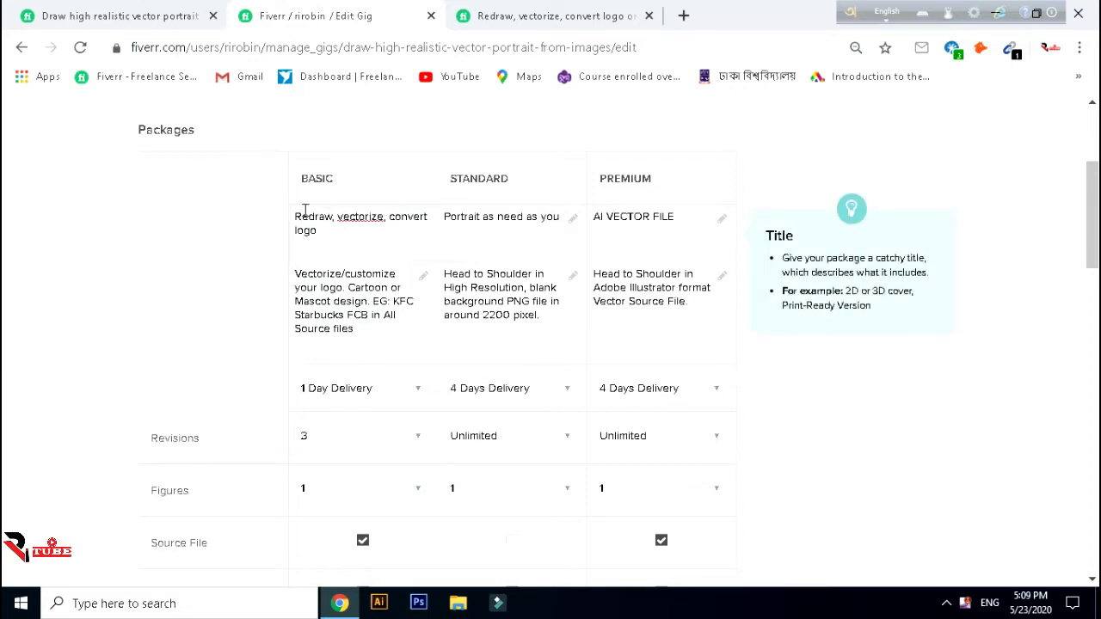
left_click(244, 220)
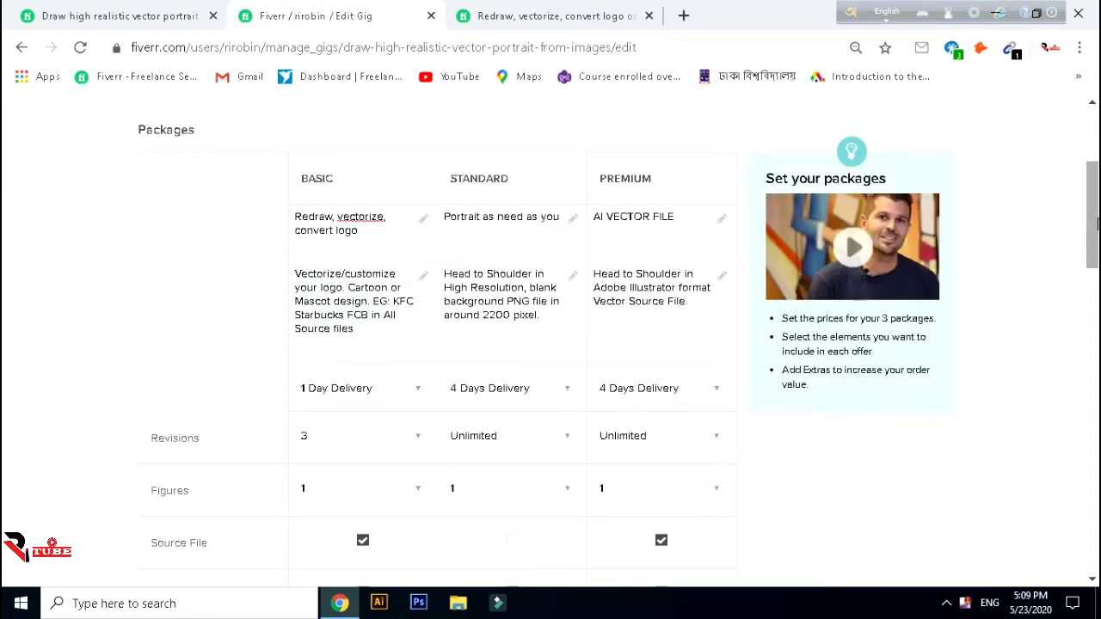
- Leave the Basic package description unchanged and switch to the reference vector-portrait gig
left_click_drag(1096, 225, 1096, 247)
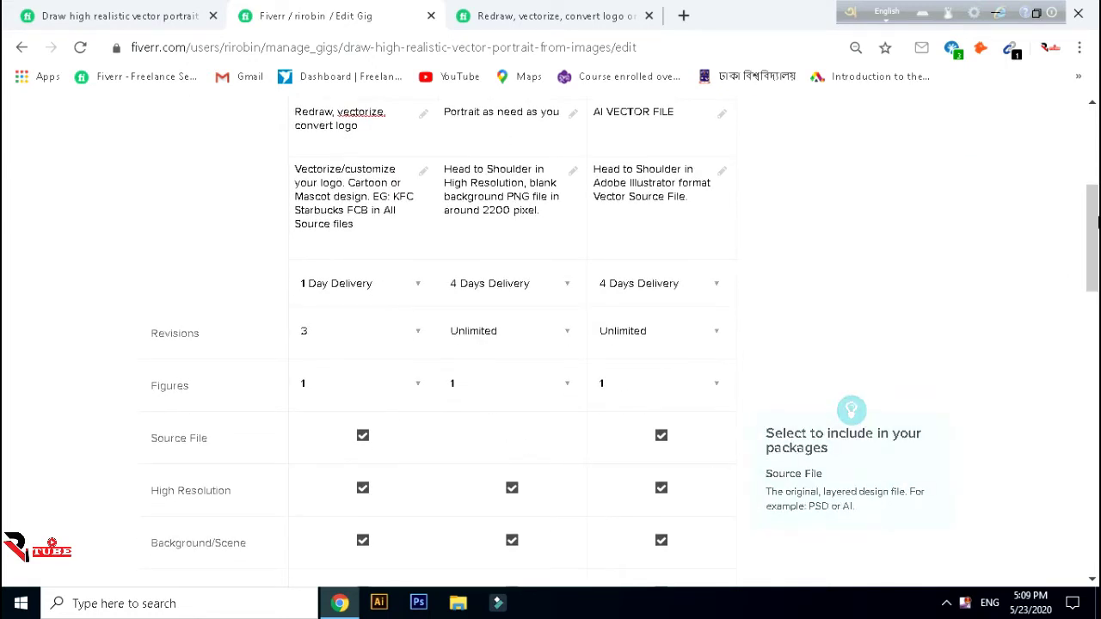
left_click_drag(1096, 247, 1097, 234)
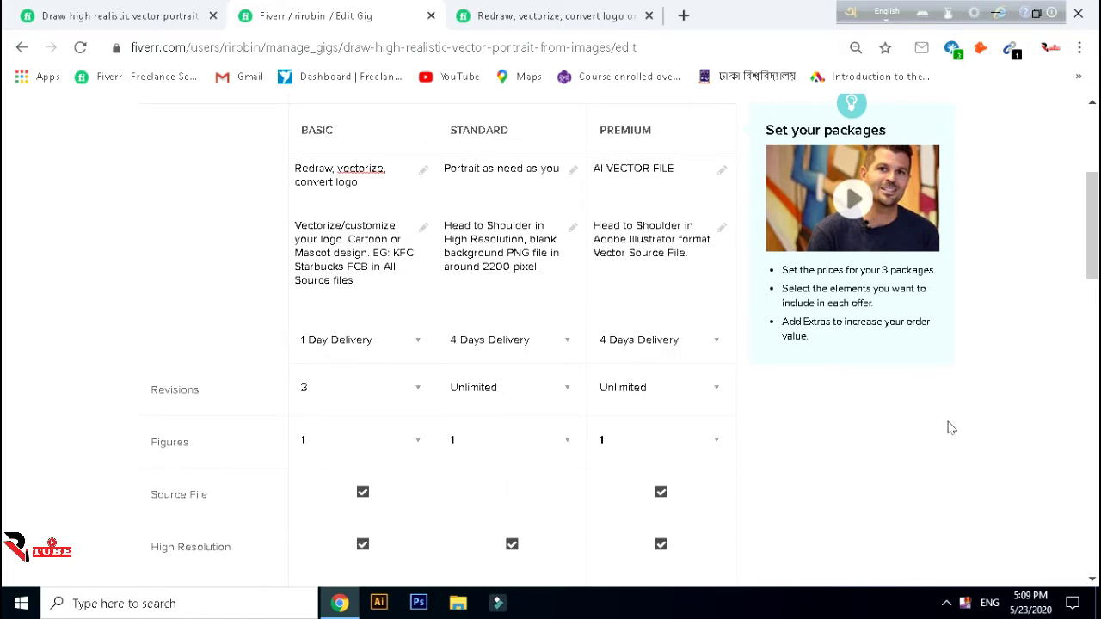
left_click(296, 229)
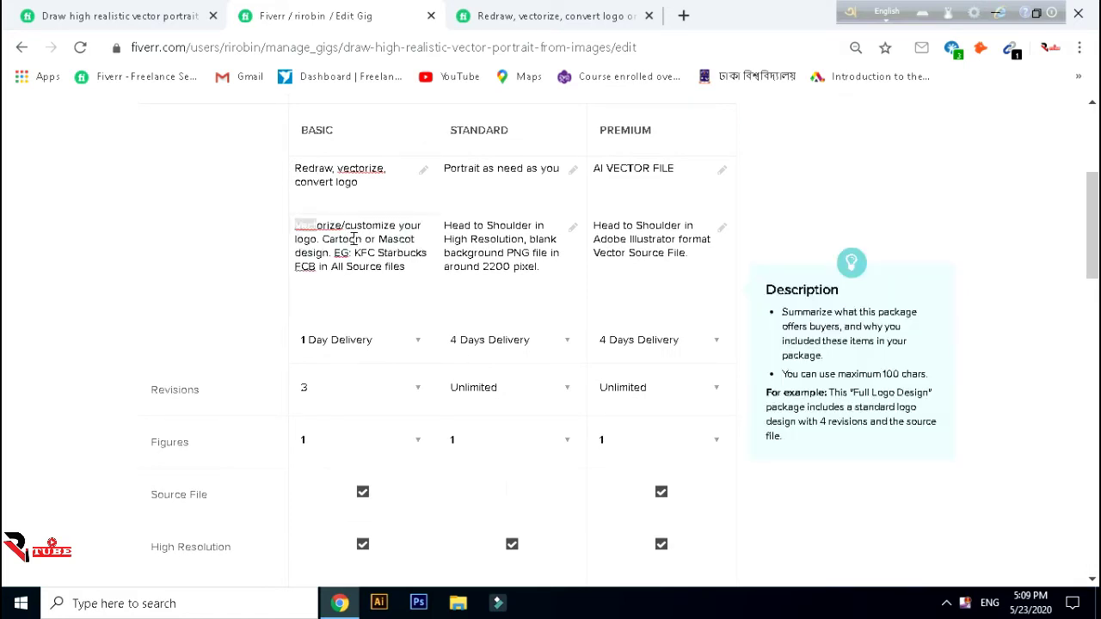
left_click_drag(297, 229, 379, 267)
left_click(62, 213)
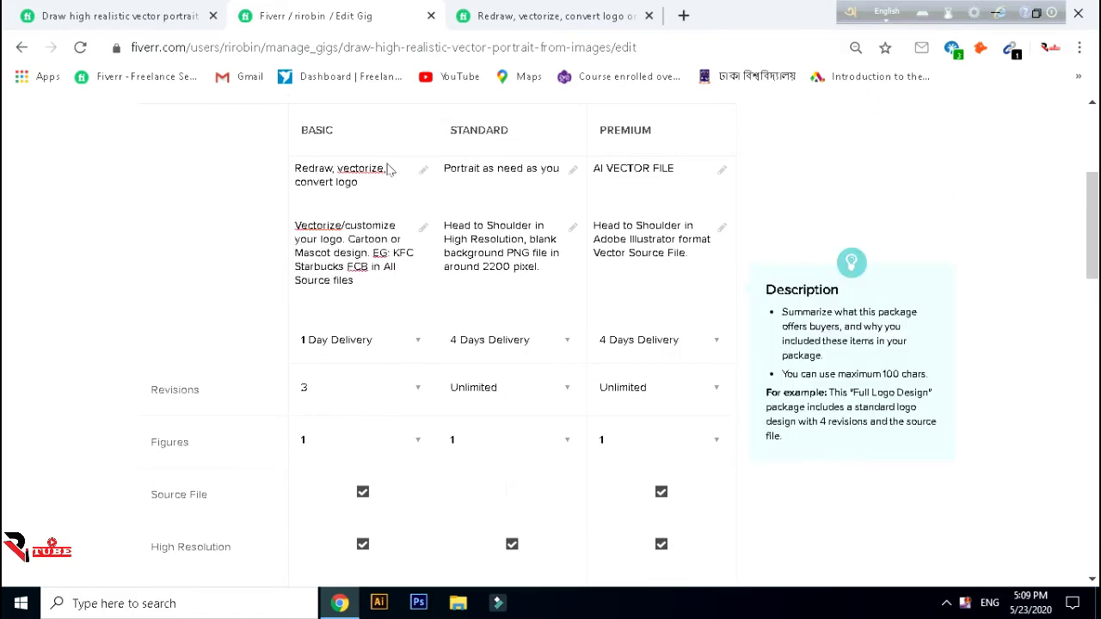
left_click(133, 10)
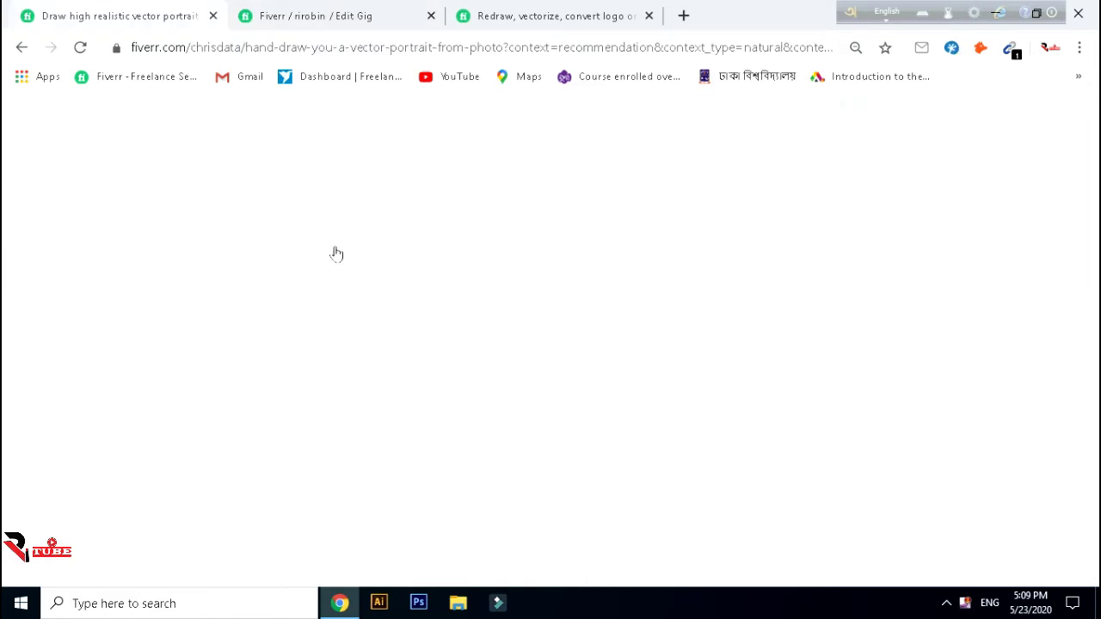
- Read the reference gig's illustration style details and Compare Packages, then return to Edit Gig
scroll(336, 298, "down", 5)
scroll(337, 297, "down", 4)
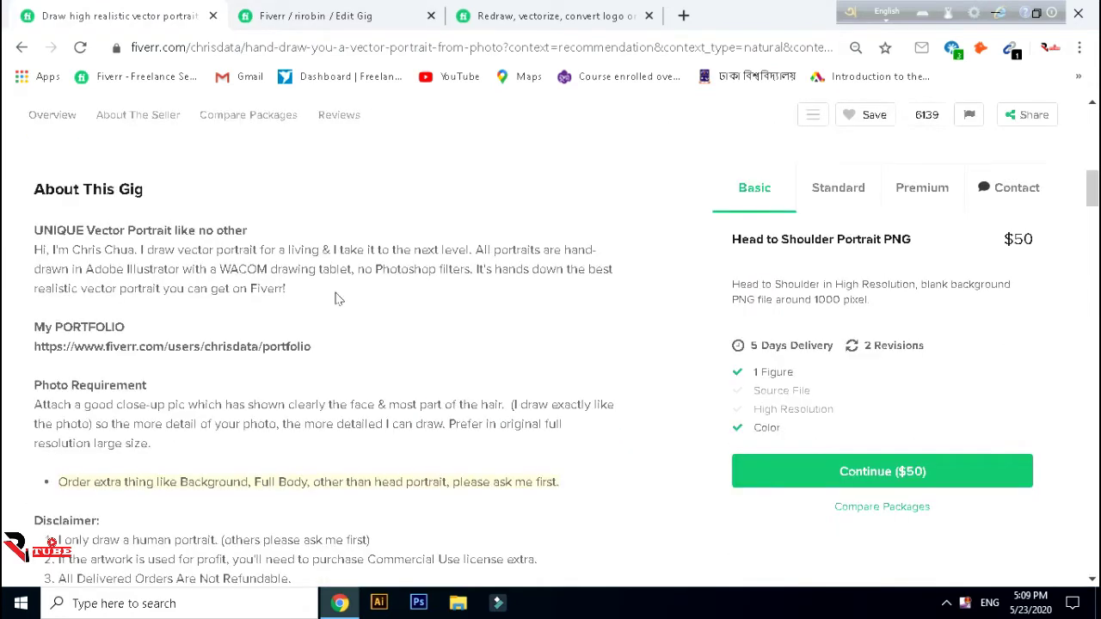
scroll(211, 298, "down", 5)
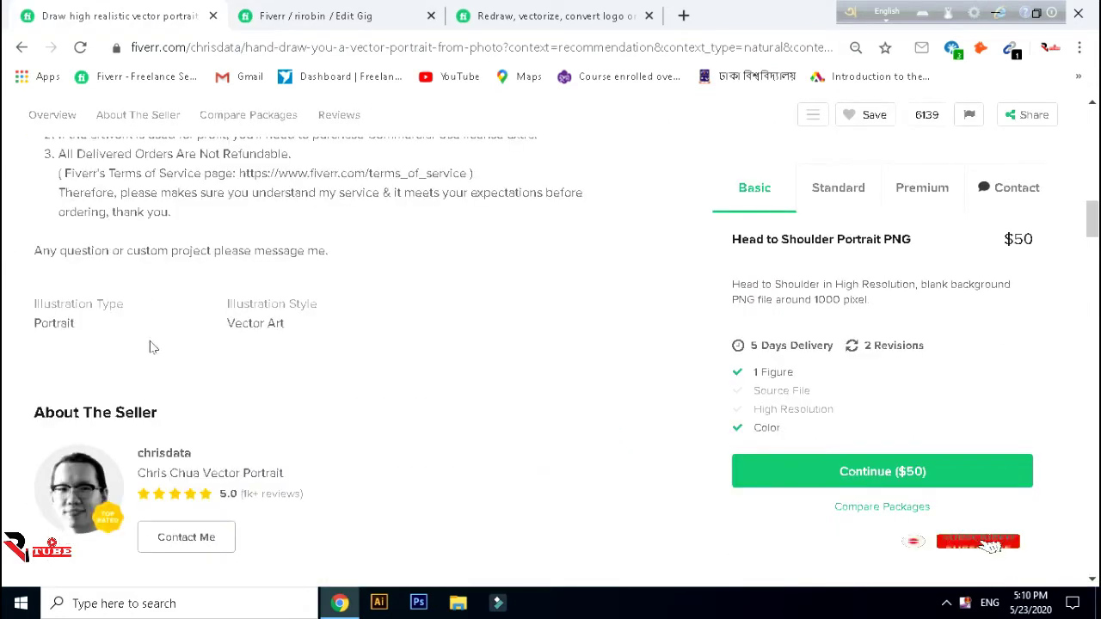
triple_click(258, 325)
left_click(287, 331)
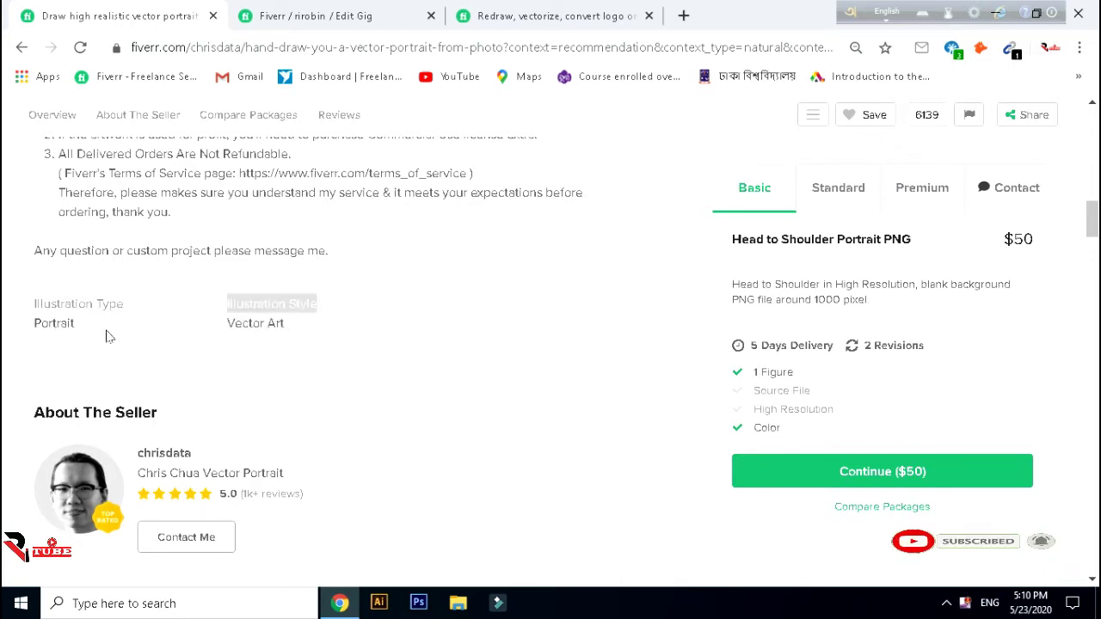
scroll(338, 320, "down", 5)
scroll(339, 321, "down", 5)
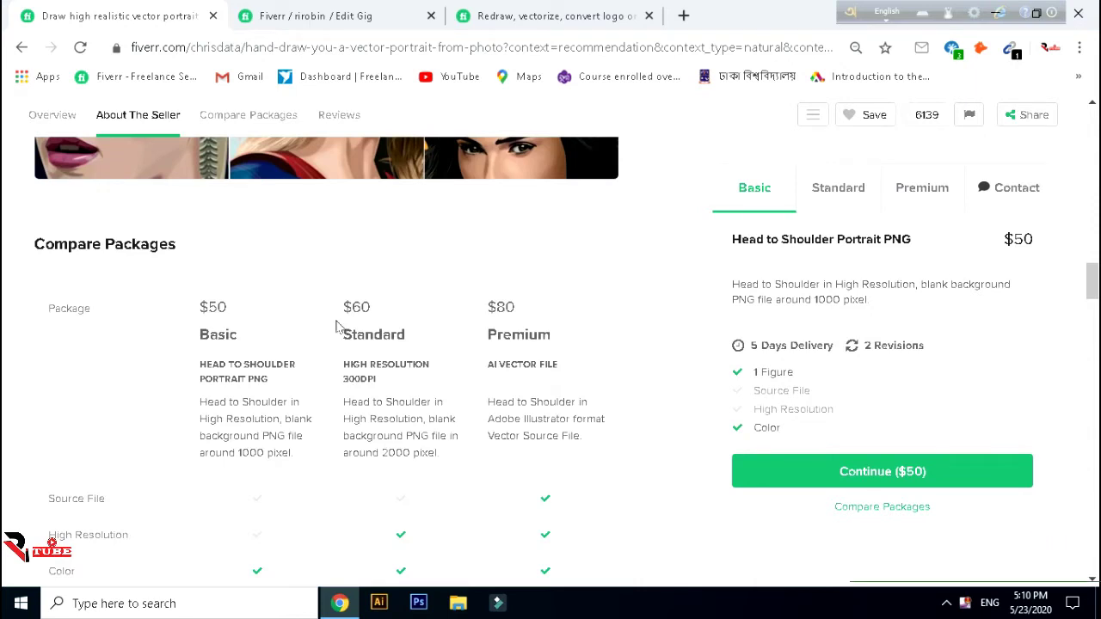
scroll(337, 325, "down", 5)
scroll(337, 327, "up", 5)
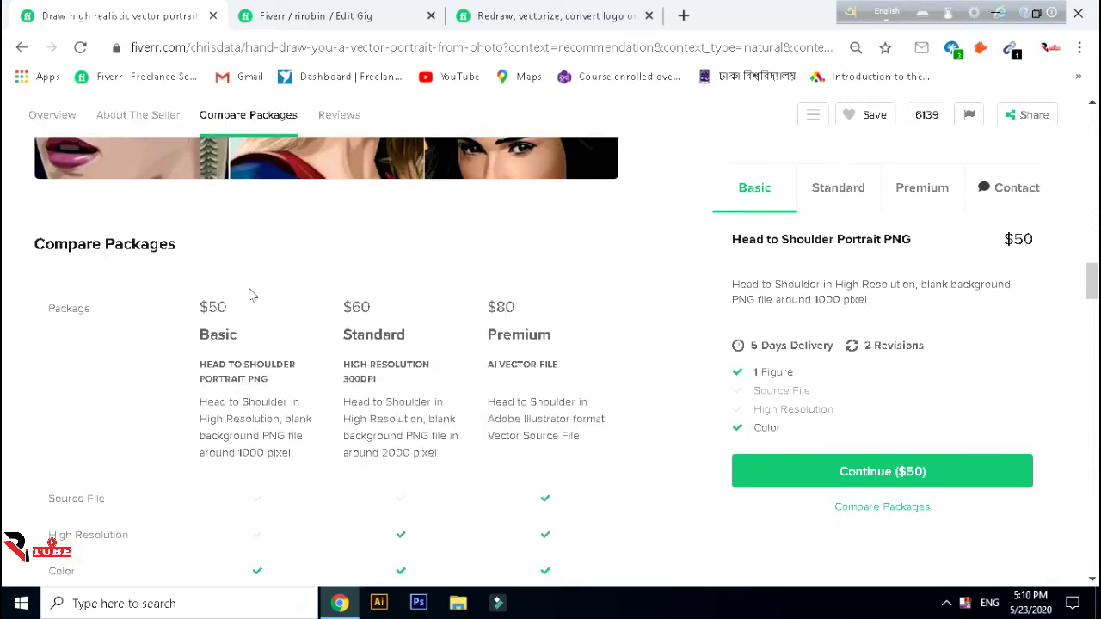
scroll(250, 293, "down", 5)
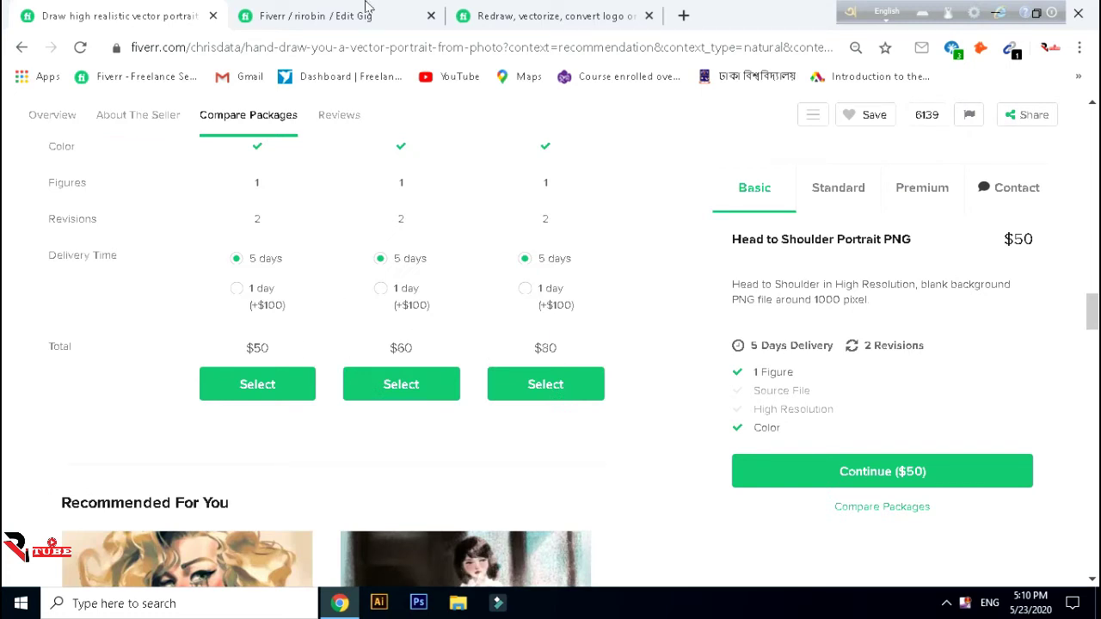
left_click(402, 9)
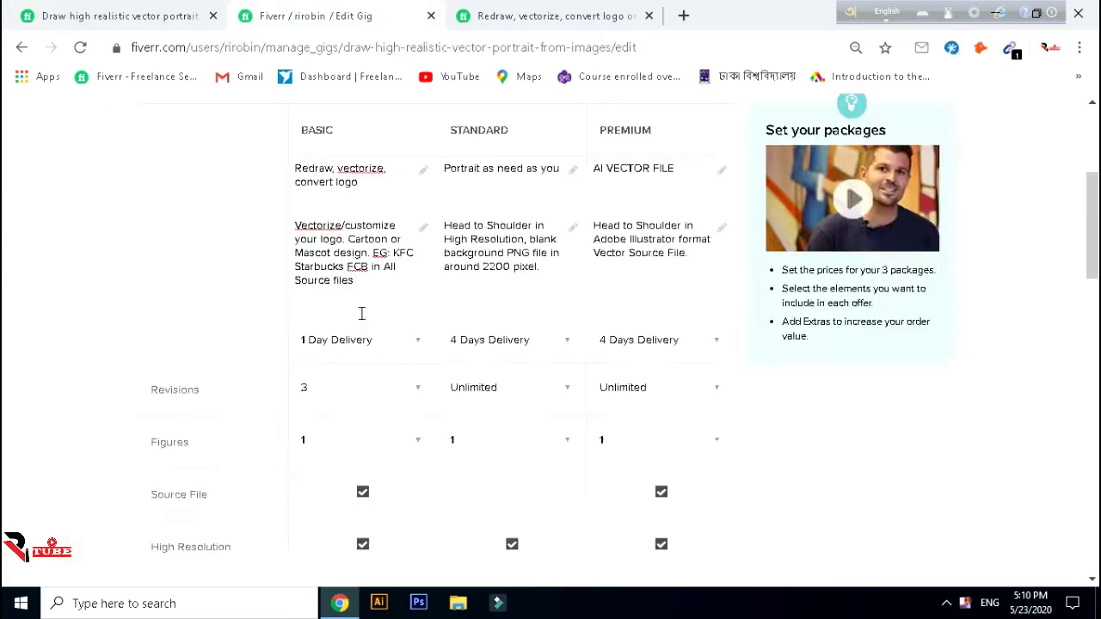
- Keep the Basic package at 3 revisions
scroll(1098, 247, "down", 2)
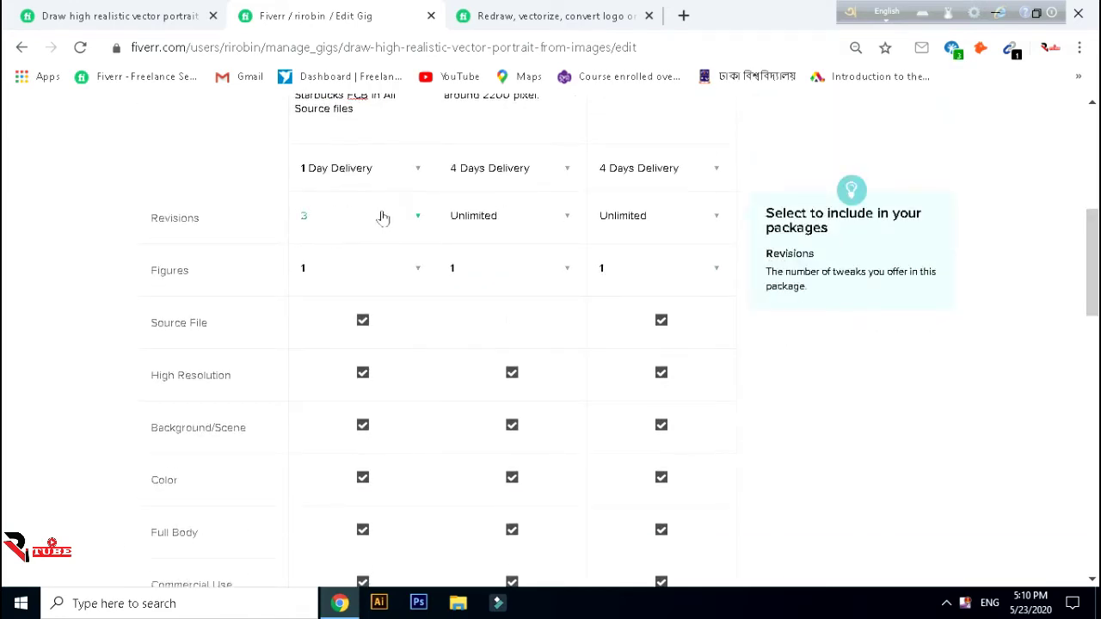
left_click(383, 217)
left_click(383, 218)
left_click(383, 217)
scroll(334, 344, "down", 3)
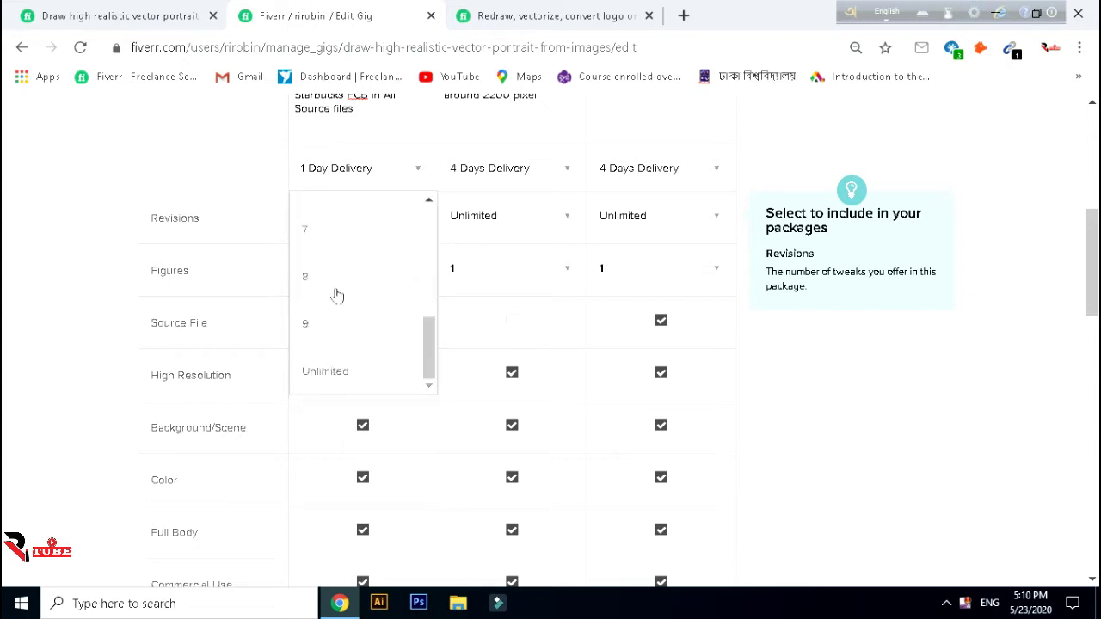
scroll(327, 238, "up", 3)
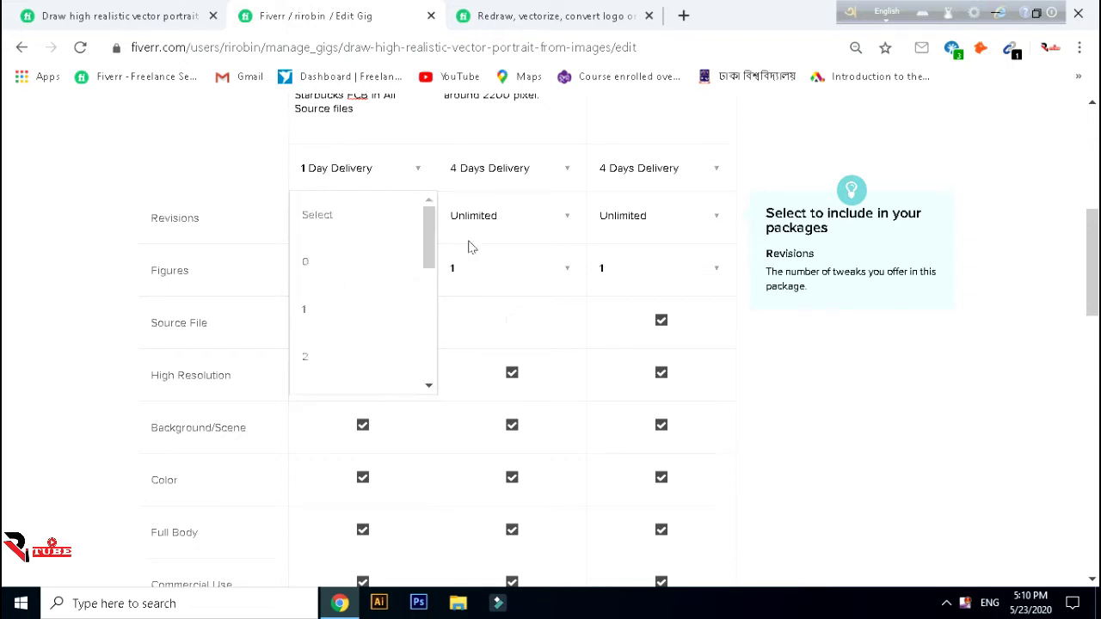
left_click_drag(430, 234, 435, 277)
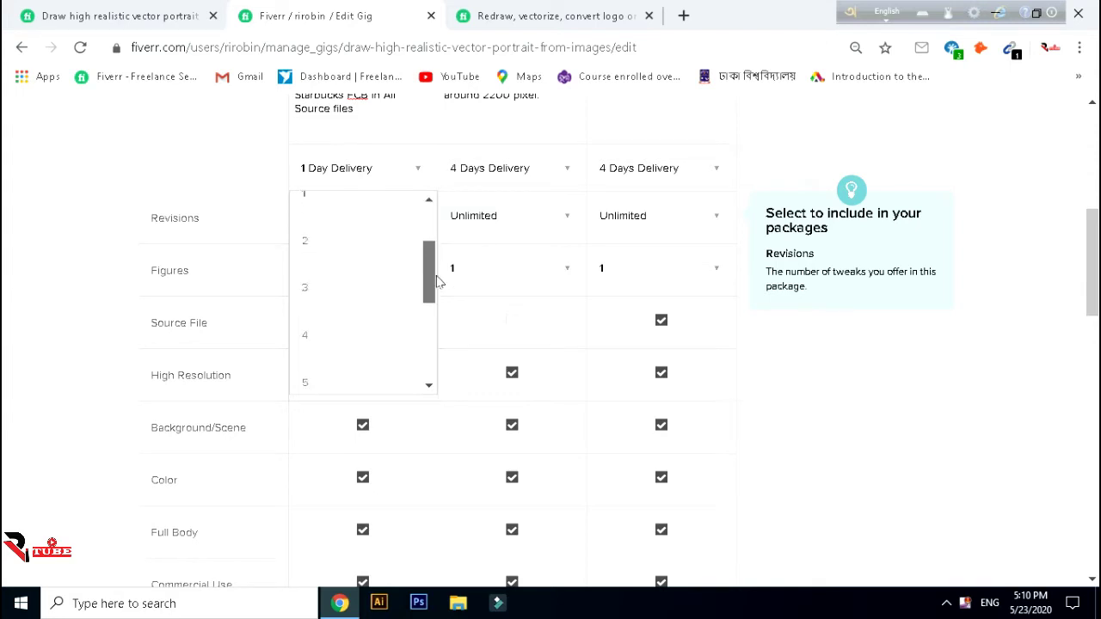
left_click(358, 287)
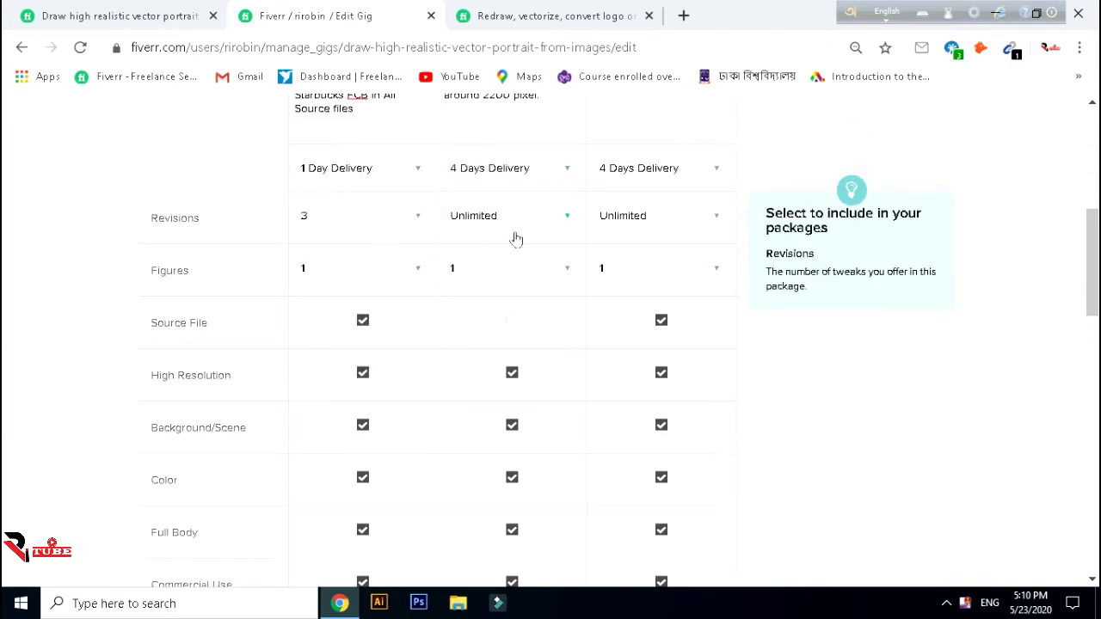
- Set Unlimited revisions for both the Standard and Premium packages
left_click(516, 240)
scroll(499, 356, "down", 3)
scroll(497, 359, "down", 10)
scroll(494, 362, "up", 5)
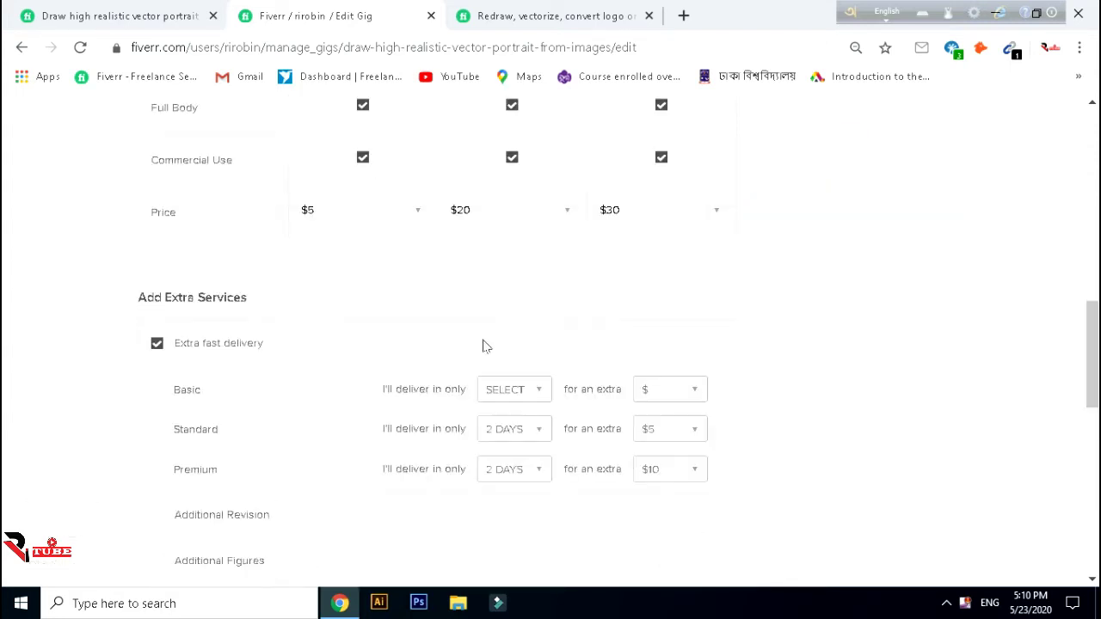
scroll(503, 331, "up", 5)
left_click(519, 379)
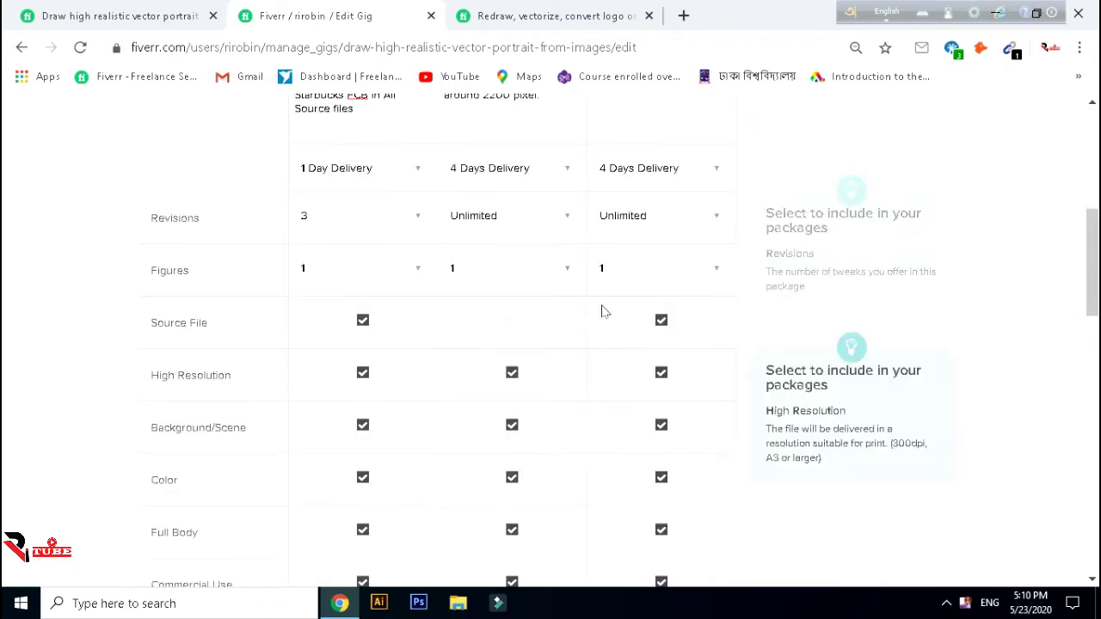
left_click(654, 206)
scroll(650, 358, "down", 4)
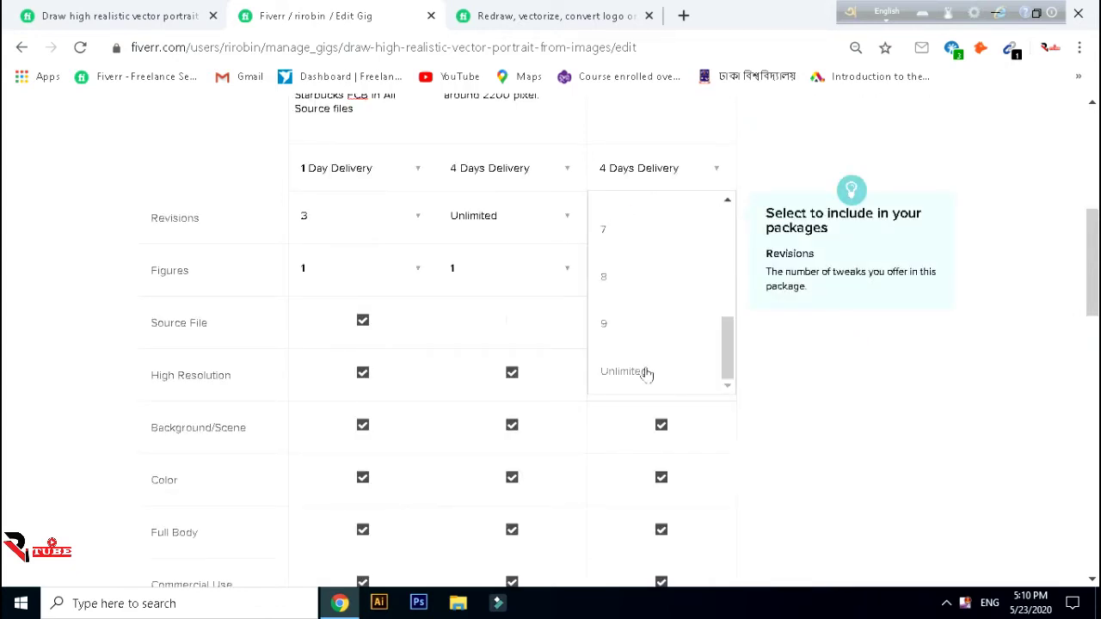
left_click(647, 373)
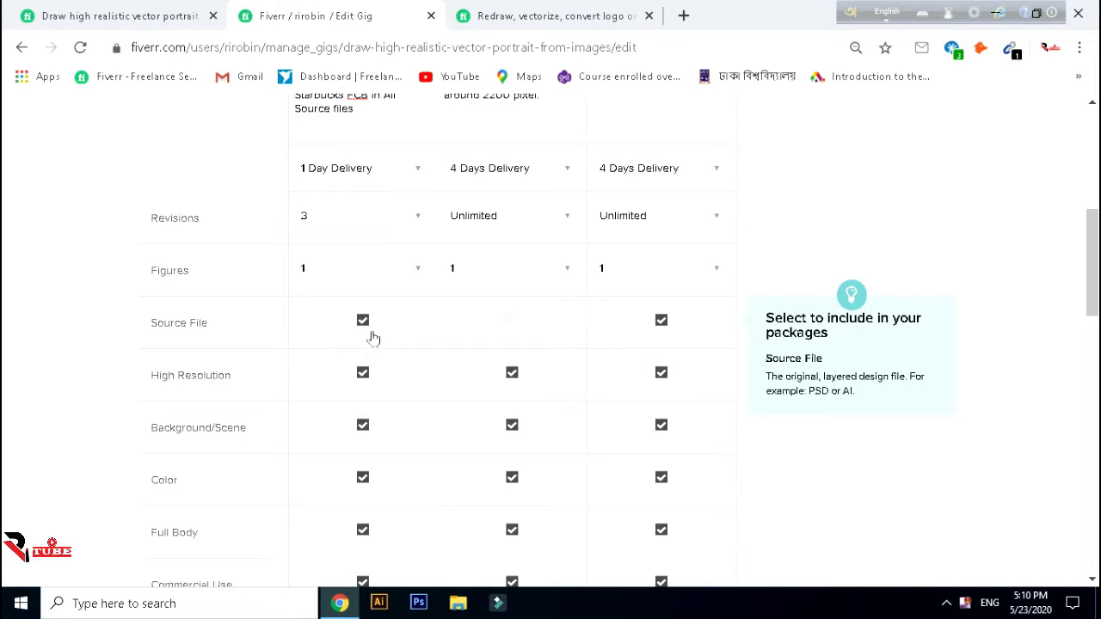
- Toggle Commercial Use for the Basic package
scroll(327, 264, "down", 1)
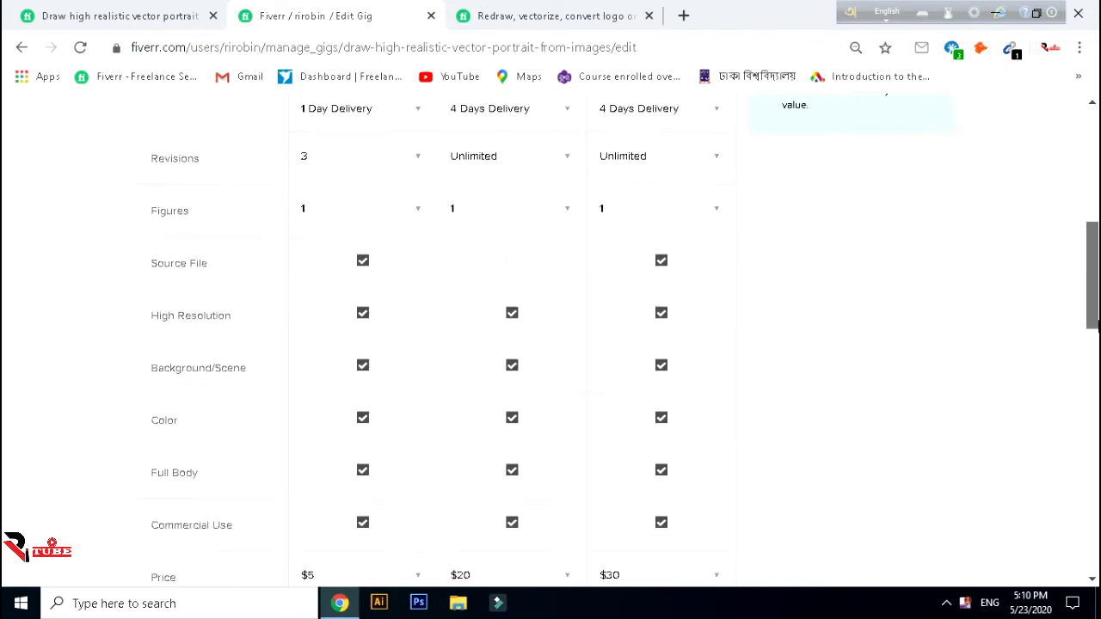
left_click(333, 514)
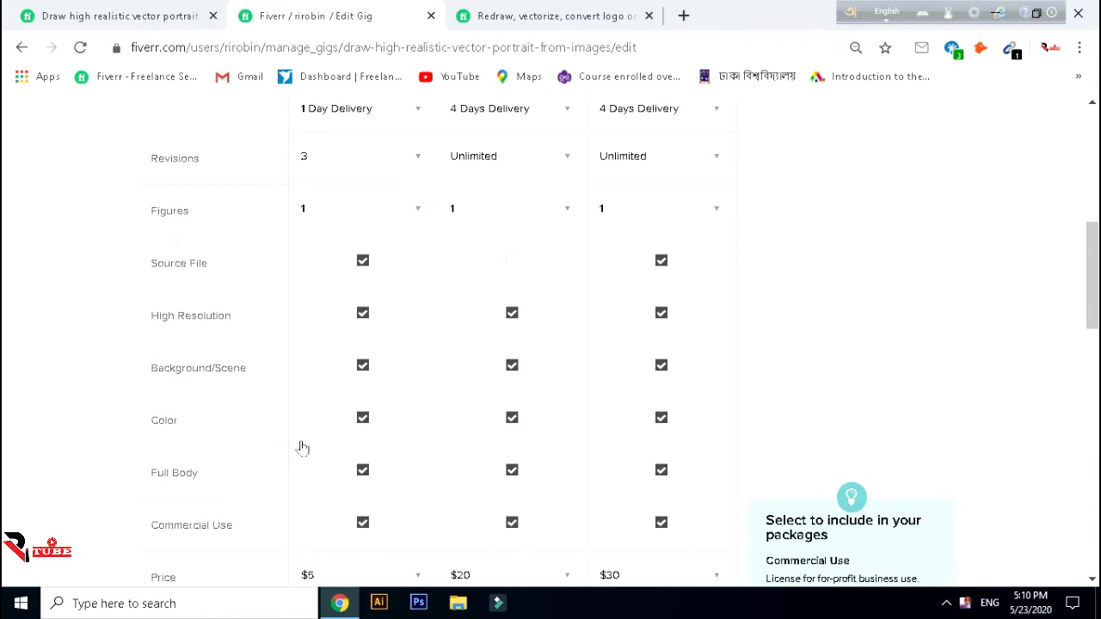
scroll(359, 318, "up", 7)
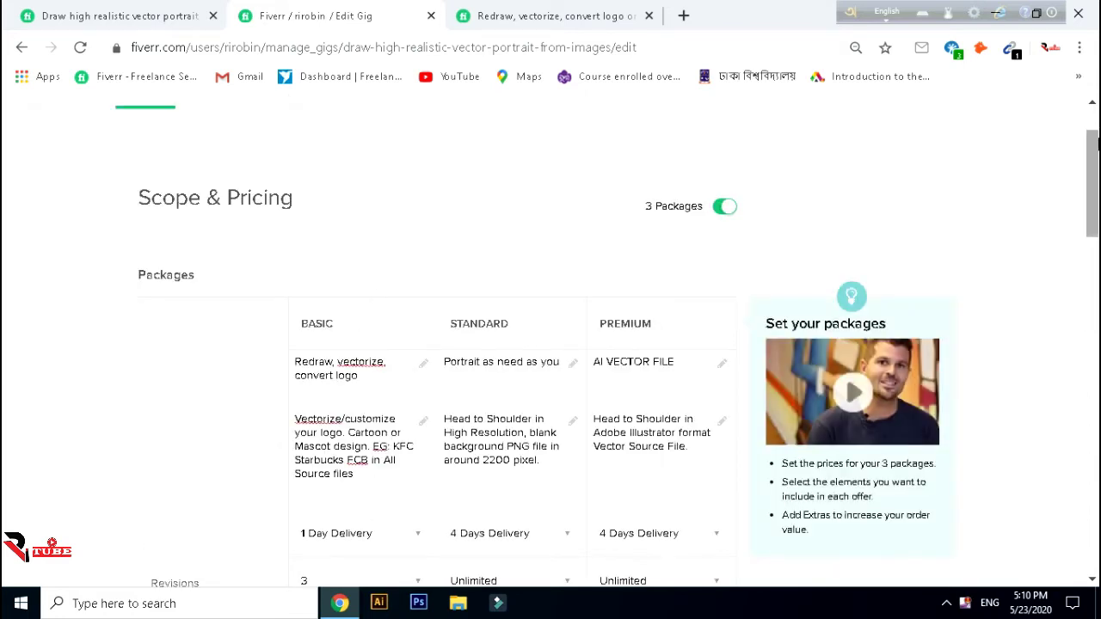
- Retitle the Standard package 'Start Portrait as need as you'
left_click_drag(1095, 148, 1092, 218)
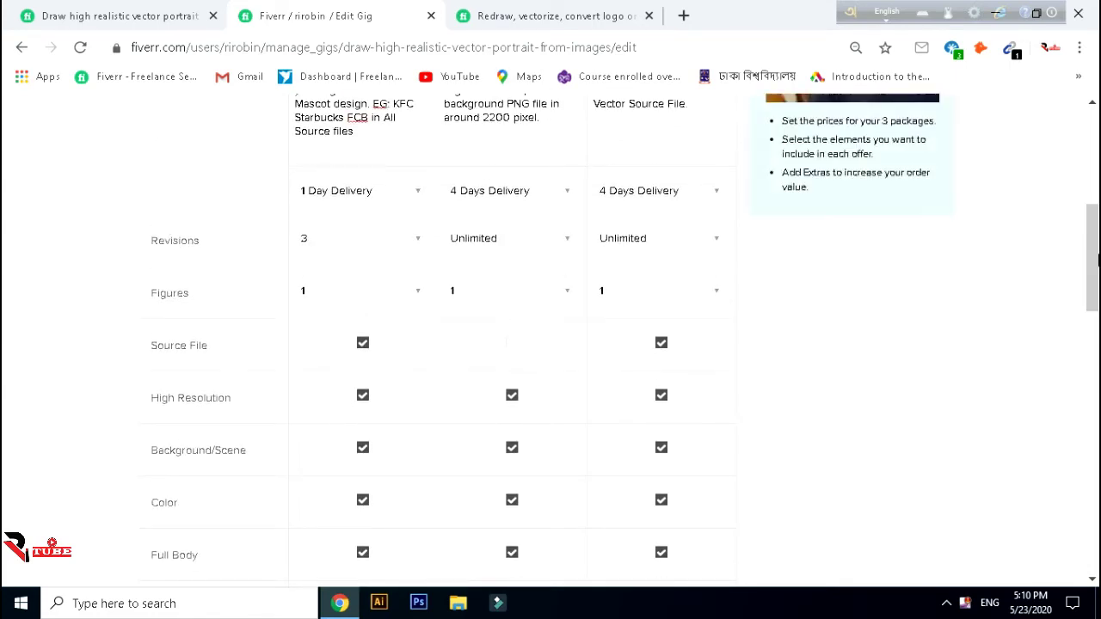
scroll(511, 249, "up", 3)
left_click(452, 235)
left_click_drag(452, 235, 560, 232)
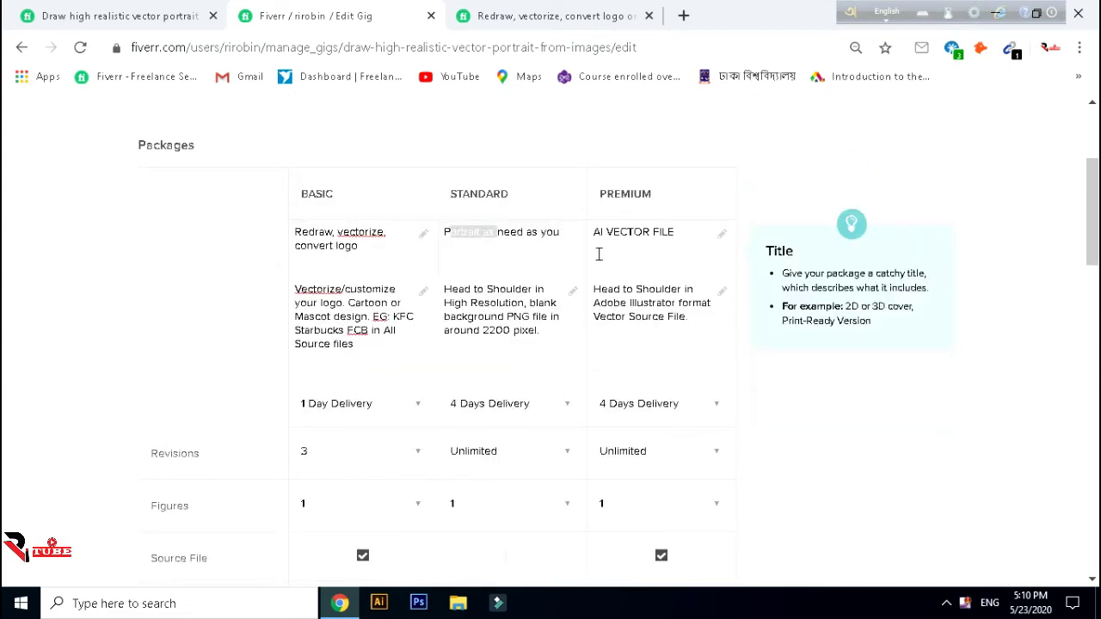
left_click(529, 152)
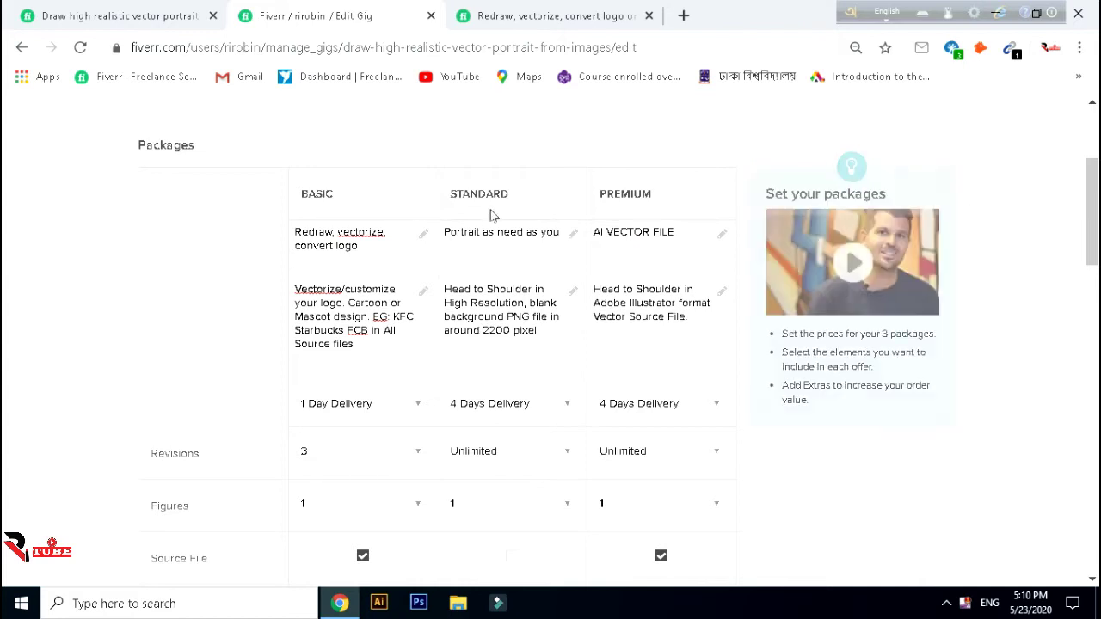
left_click(455, 238)
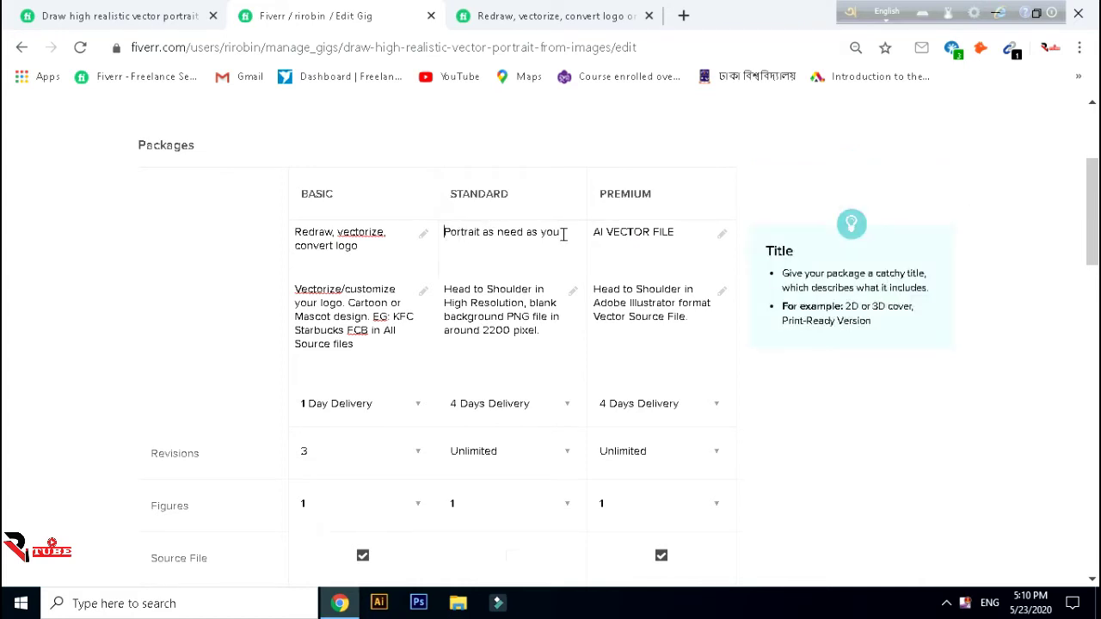
type("Start")
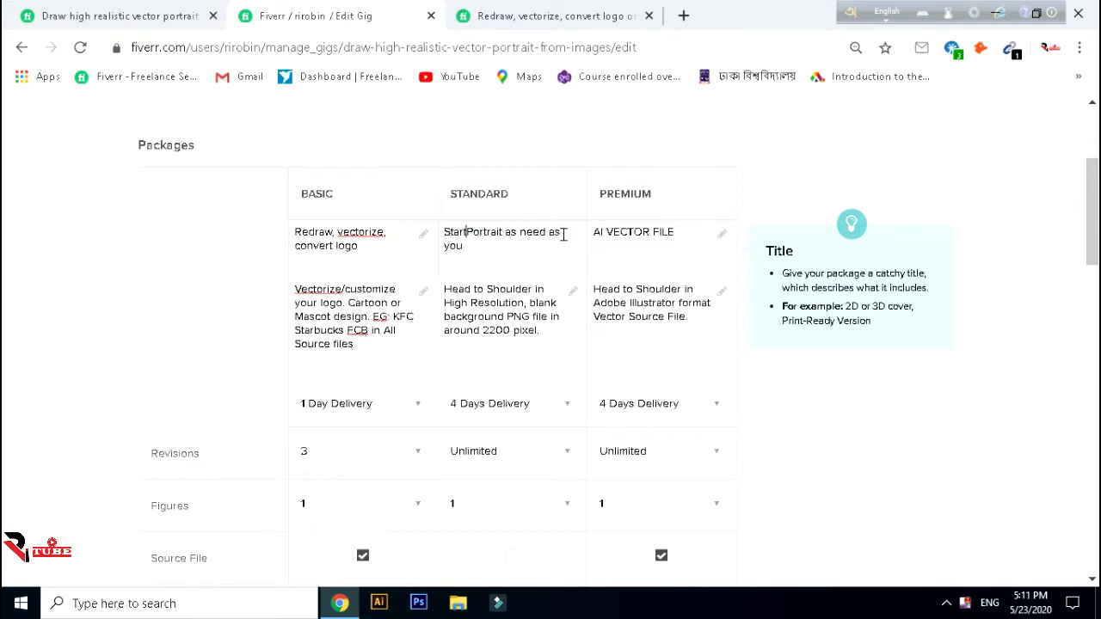
left_click(580, 278)
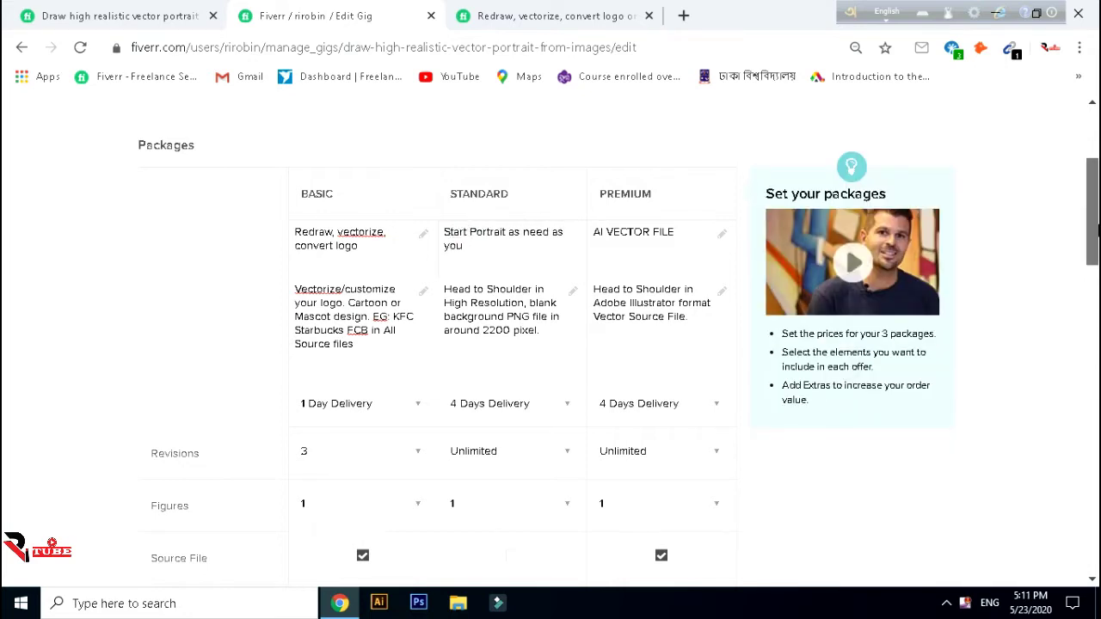
- Keep the Standard package at 4 Days Delivery with Unlimited revisions
left_click_drag(1093, 230, 1098, 253)
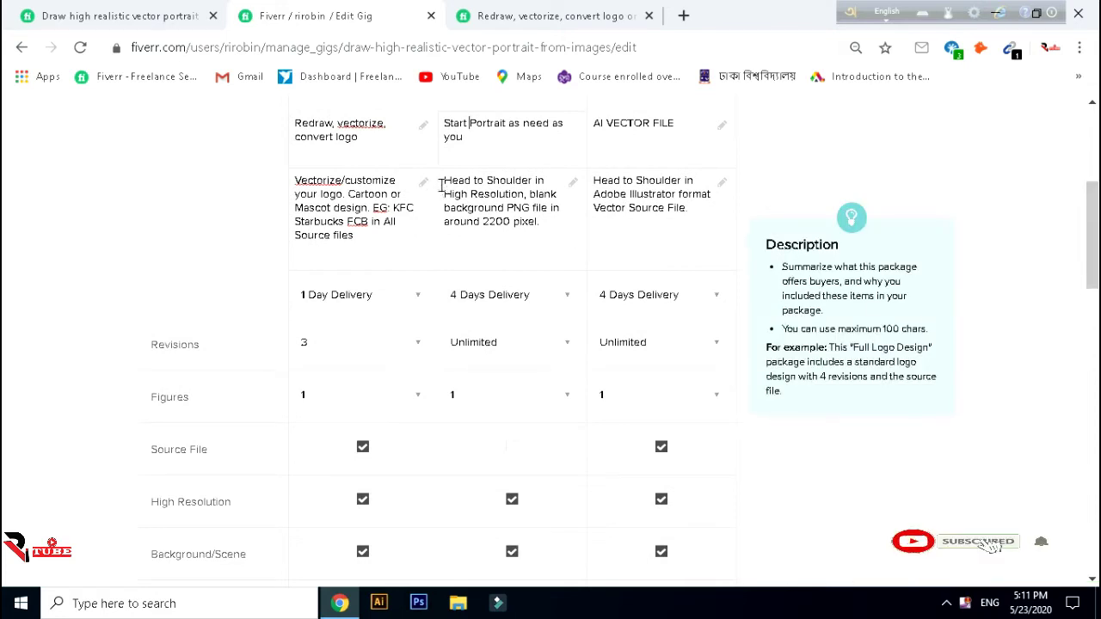
left_click_drag(444, 181, 528, 222)
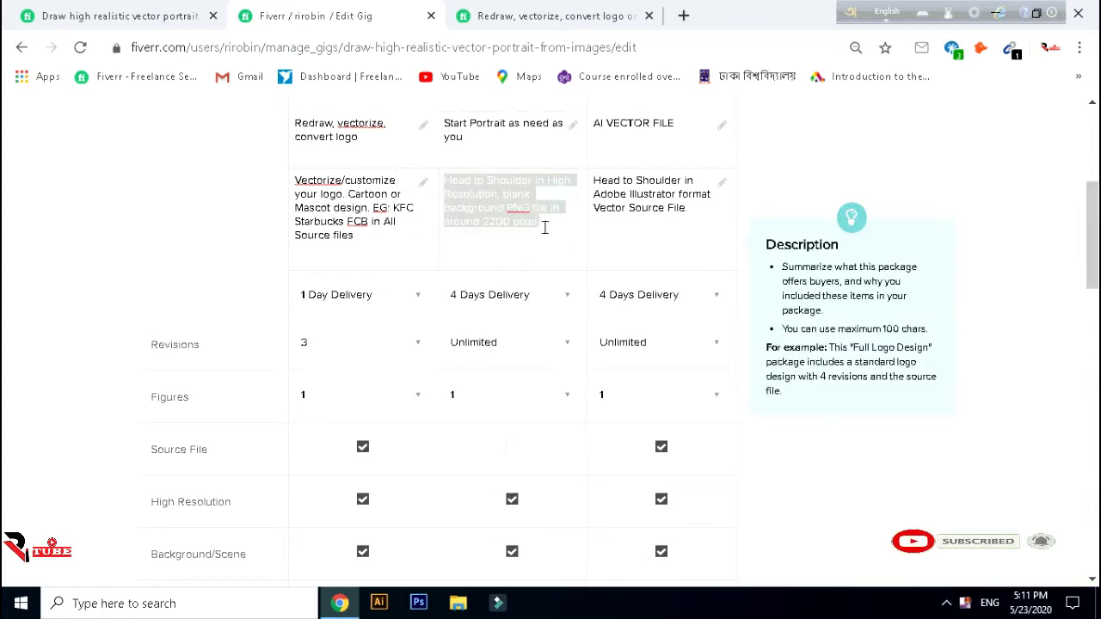
left_click(543, 224)
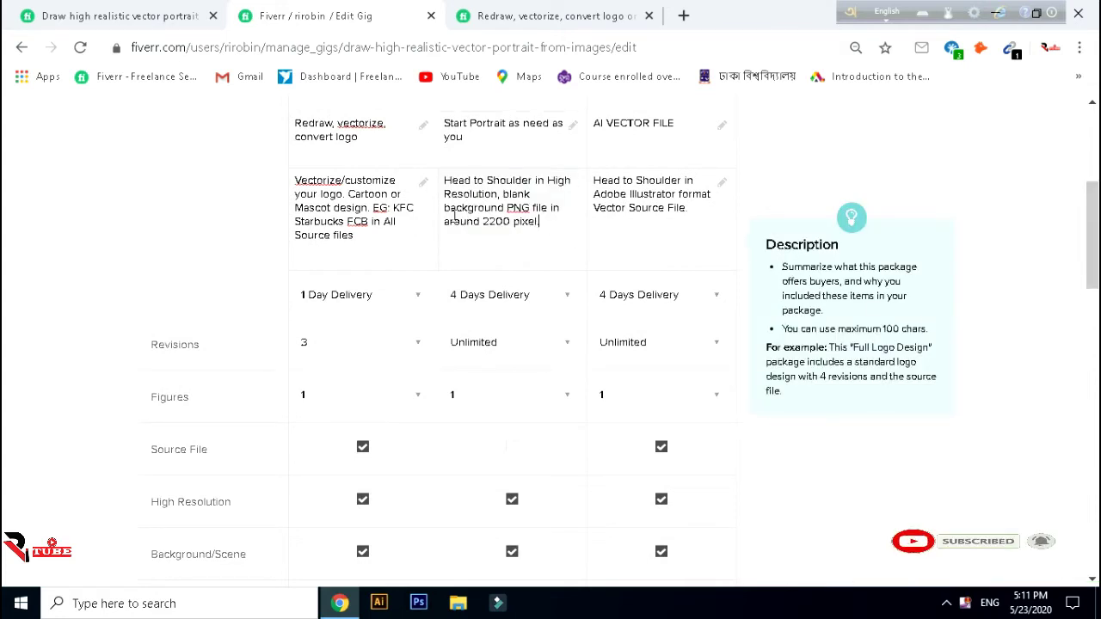
left_click(468, 308)
left_click(482, 438)
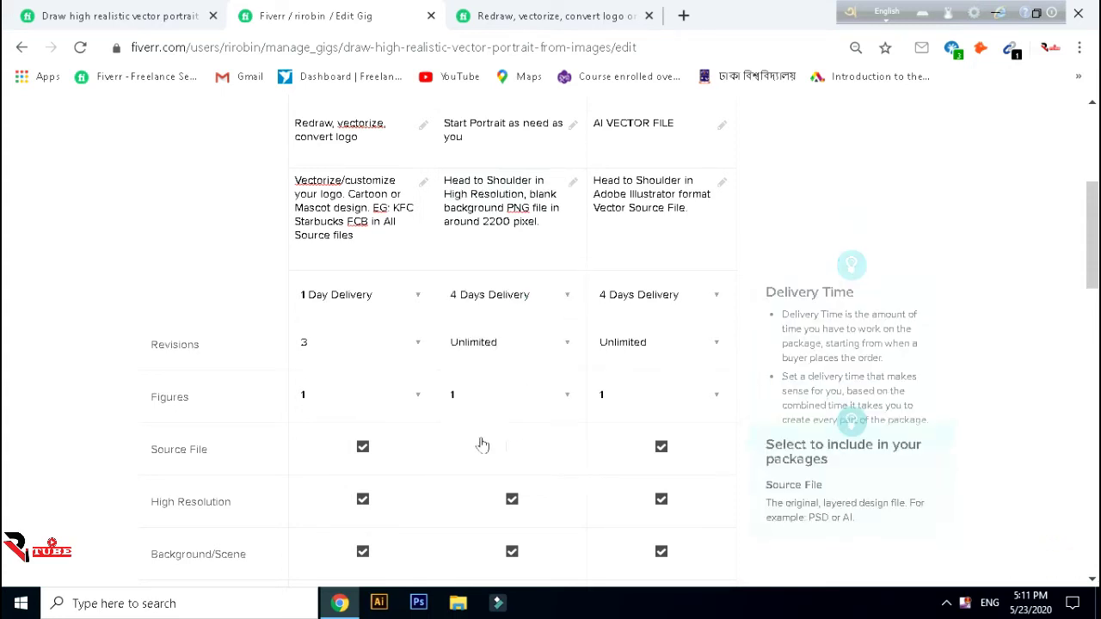
left_click(522, 356)
scroll(519, 459, "down", 5)
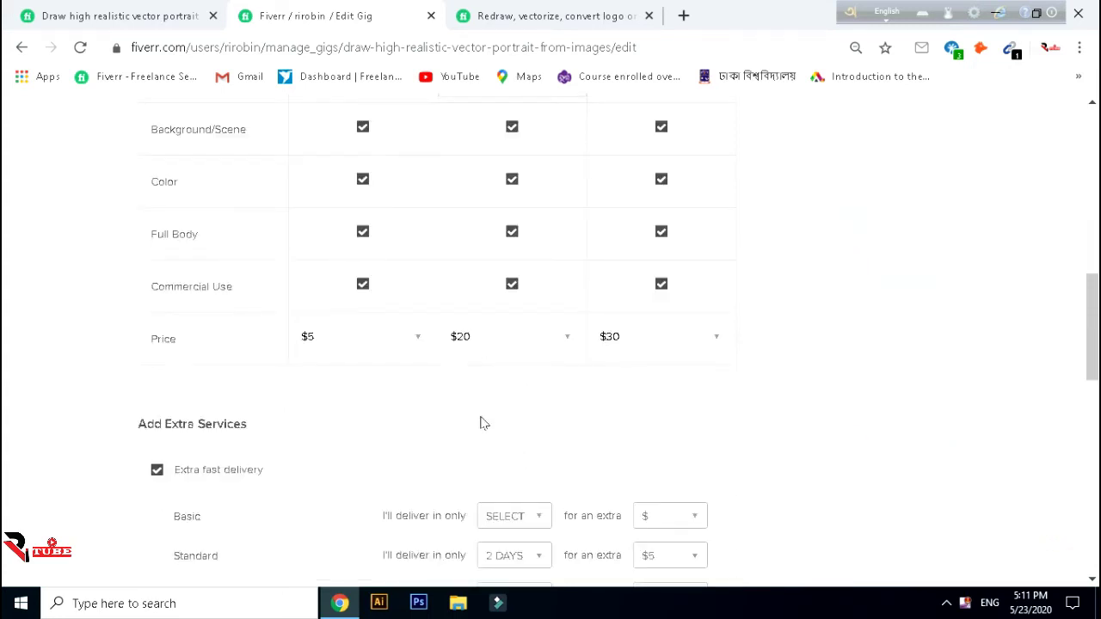
scroll(482, 423, "up", 5)
left_click(525, 504)
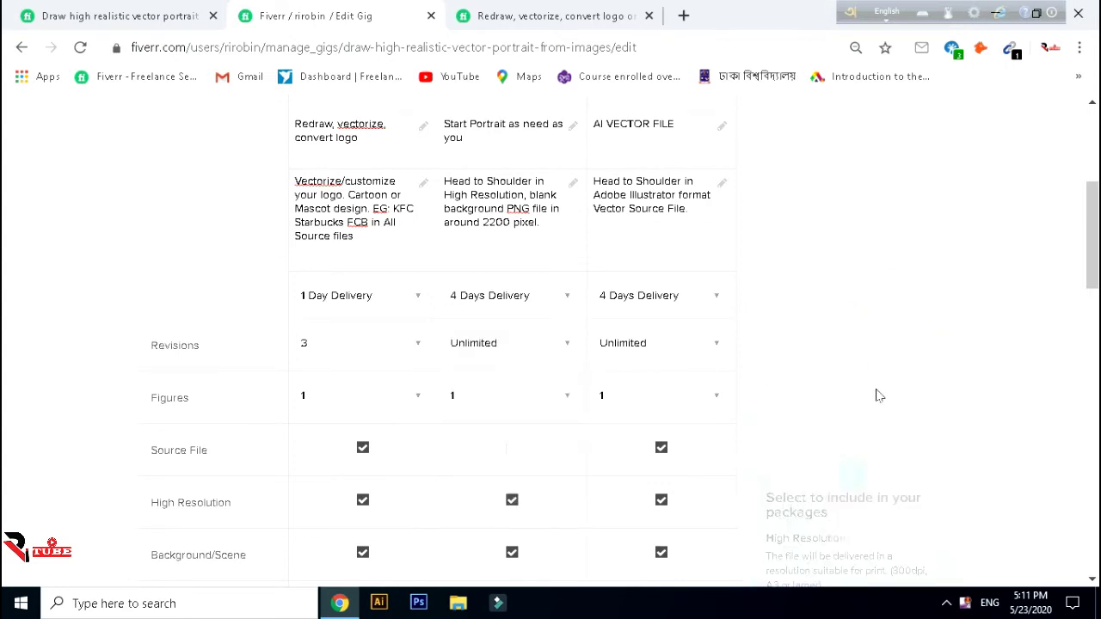
scroll(953, 263, "down", 1)
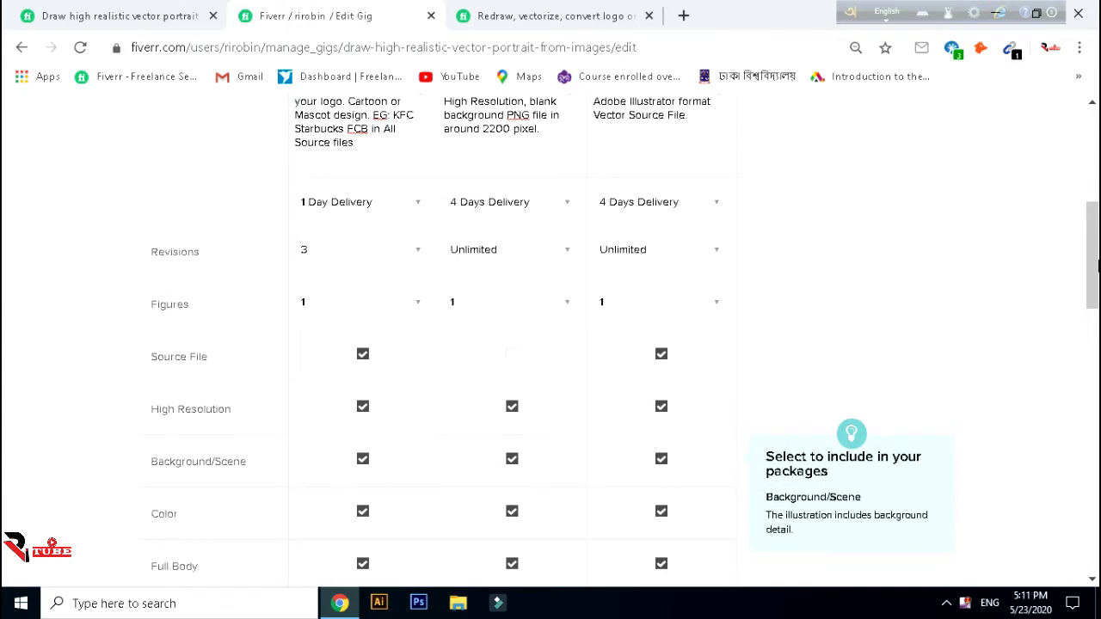
left_click_drag(1092, 265, 1091, 307)
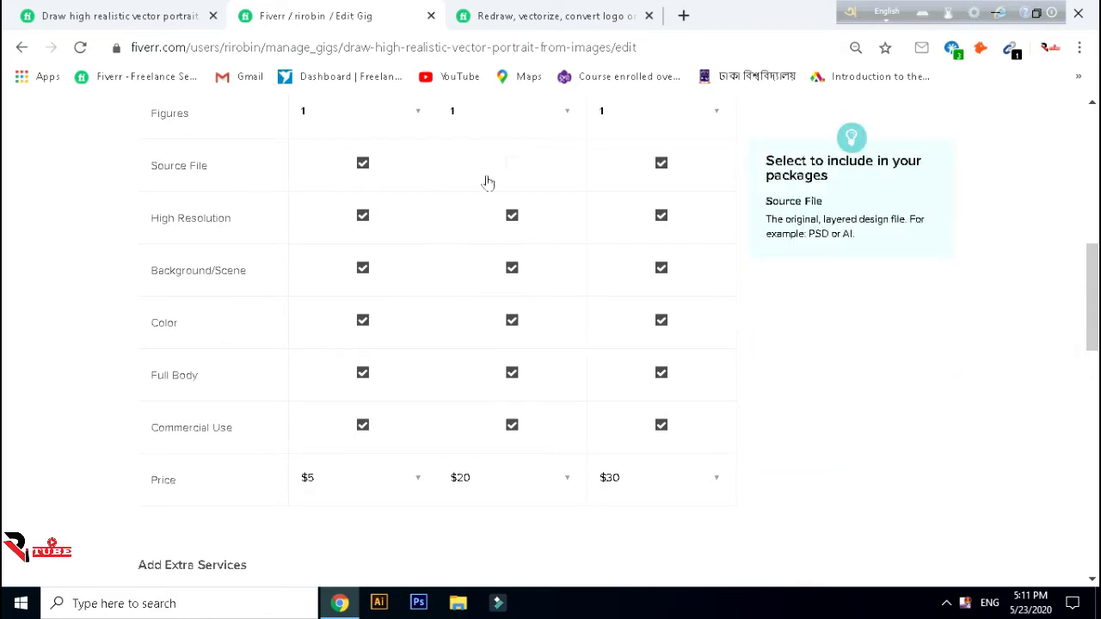
left_click_drag(1094, 284, 1095, 289)
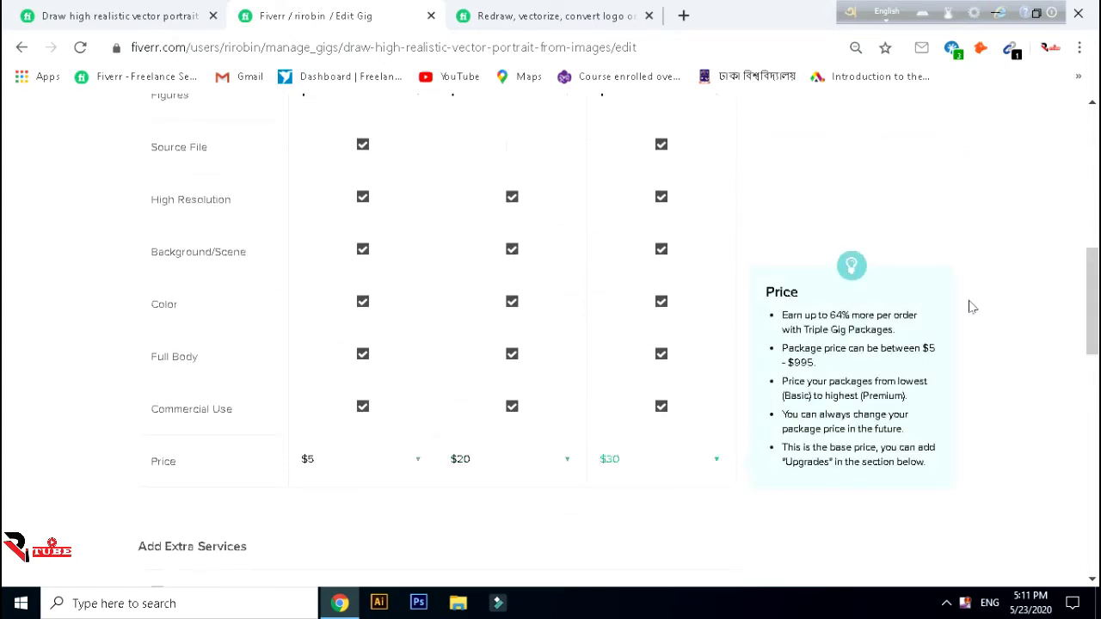
mouse_move(1093, 301)
left_mouse_down()
mouse_move(1093, 260)
mouse_move(1093, 385)
left_mouse_up()
mouse_move(157, 201)
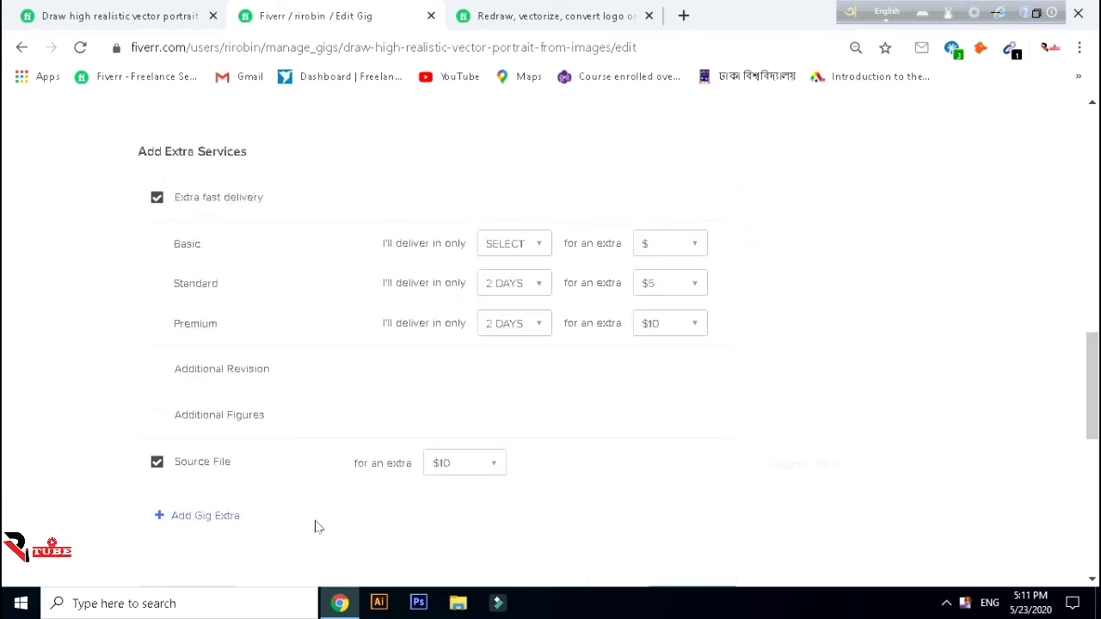
- Save the three packages' updated titles, delivery times and revisions on the Pricing page
left_click_drag(1096, 342, 1095, 374)
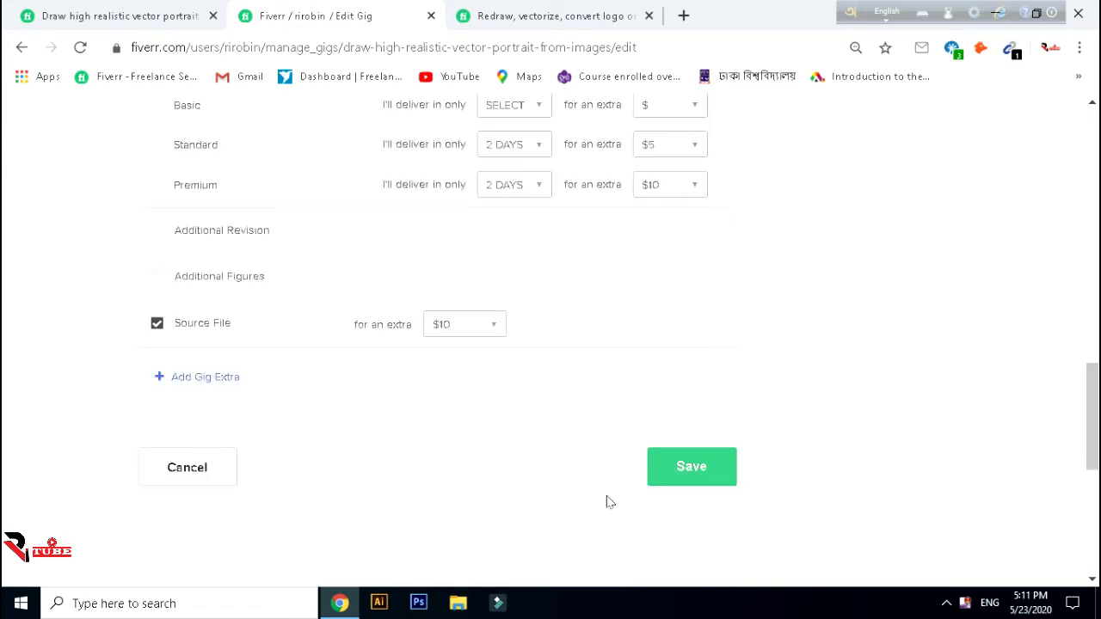
left_click(676, 474)
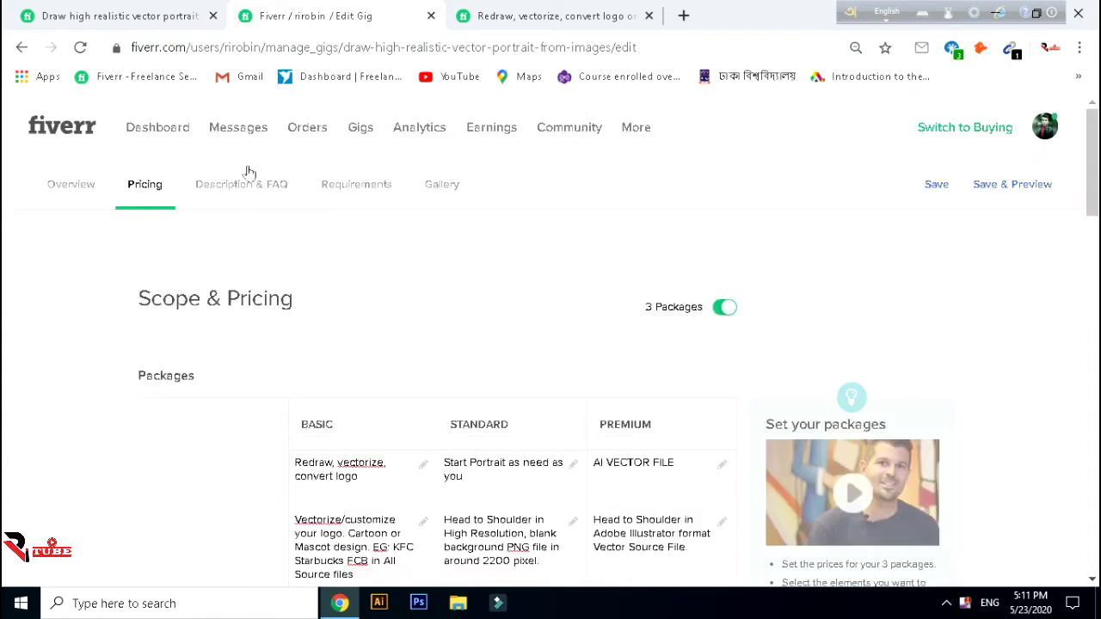
- Open Description & FAQ and click into the 1162/1200-character gig description editor
left_click(242, 188)
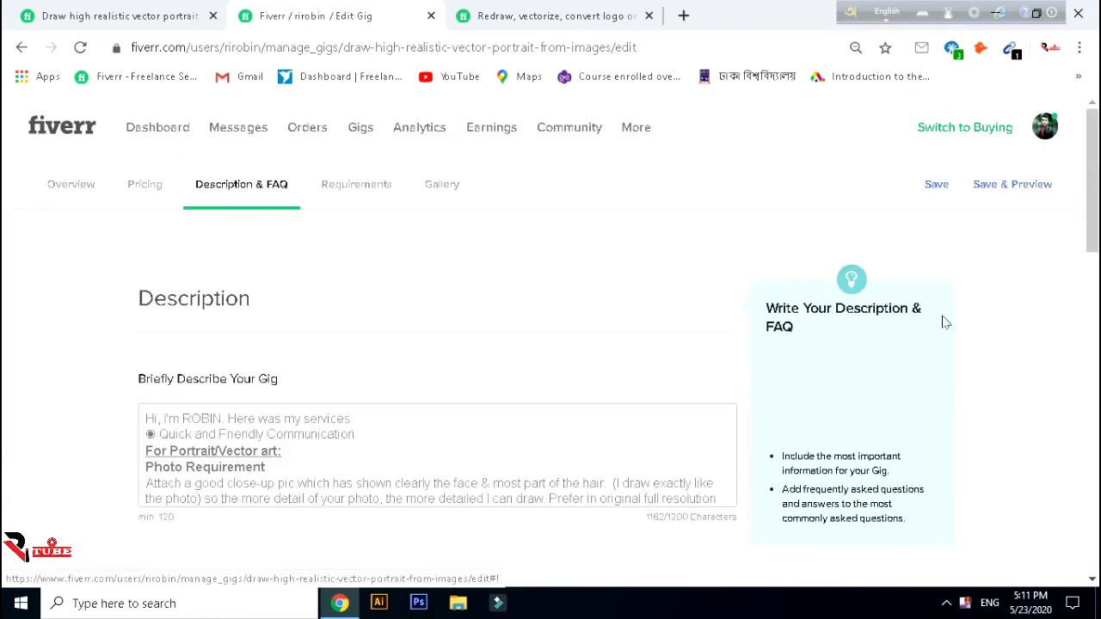
scroll(1097, 222, "down", 2)
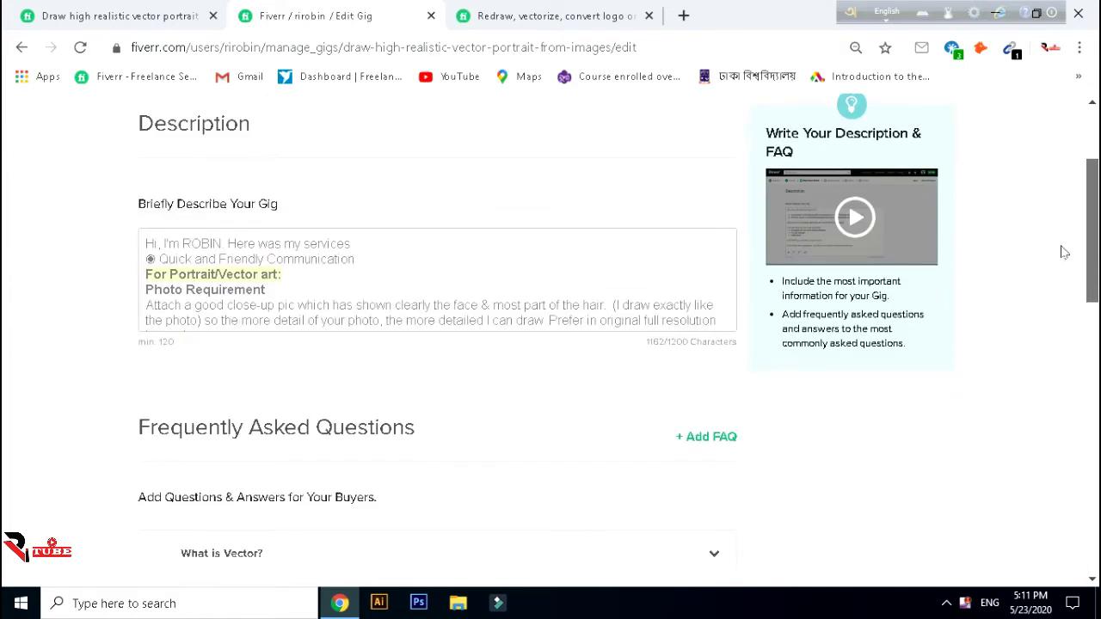
left_click(218, 259)
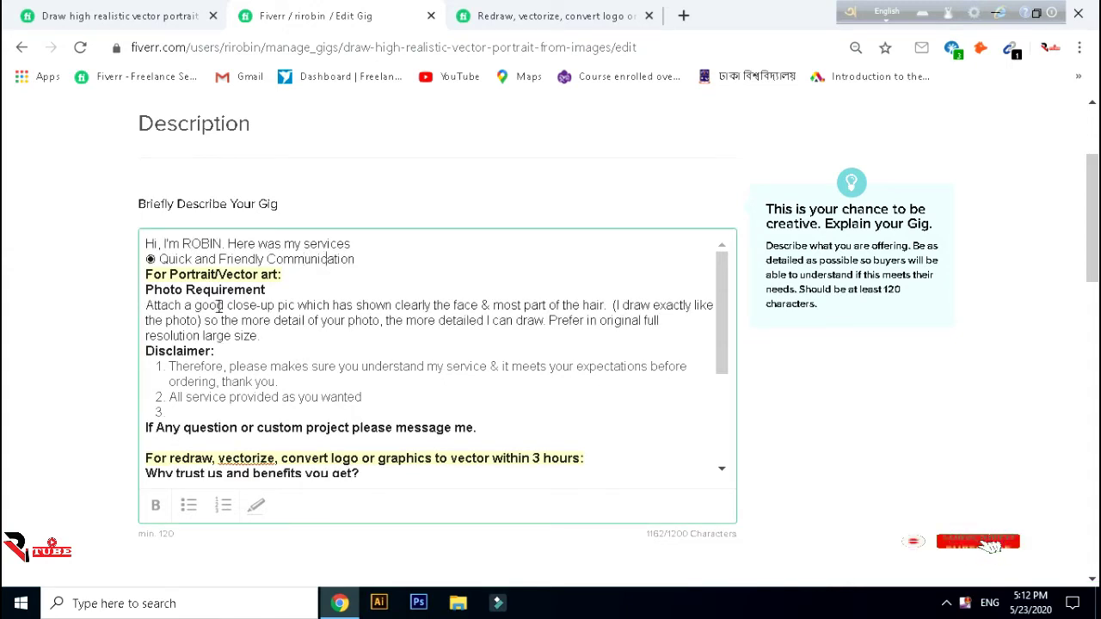
- Bullet the 'For Portrait/Vector art:' and 'For redraw, vectorize, convert logo…' lines
left_click(180, 304)
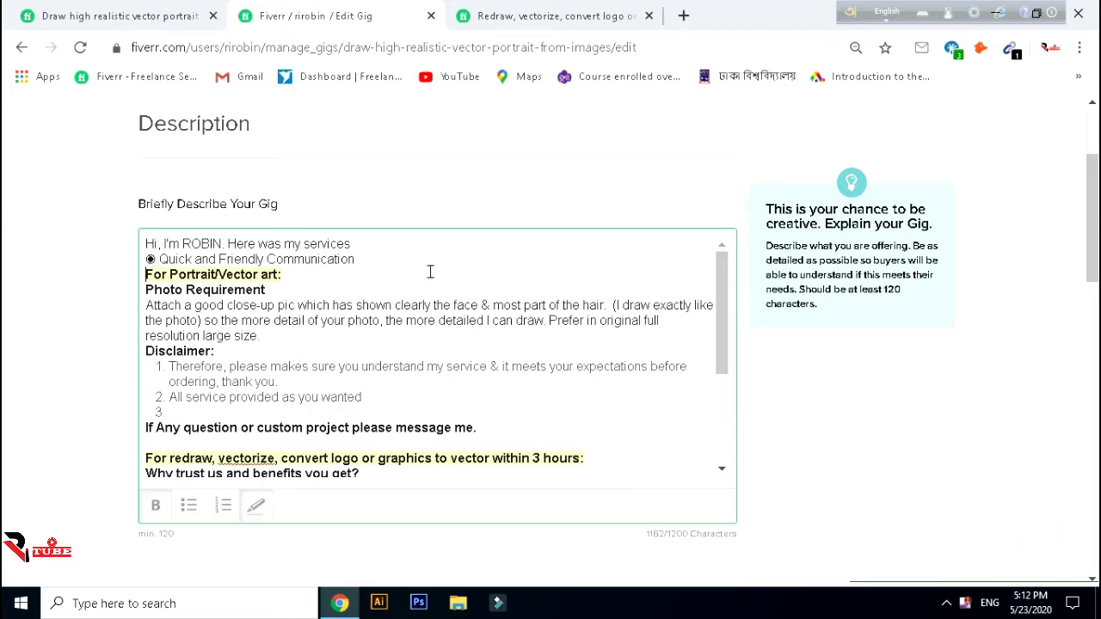
left_click(197, 516)
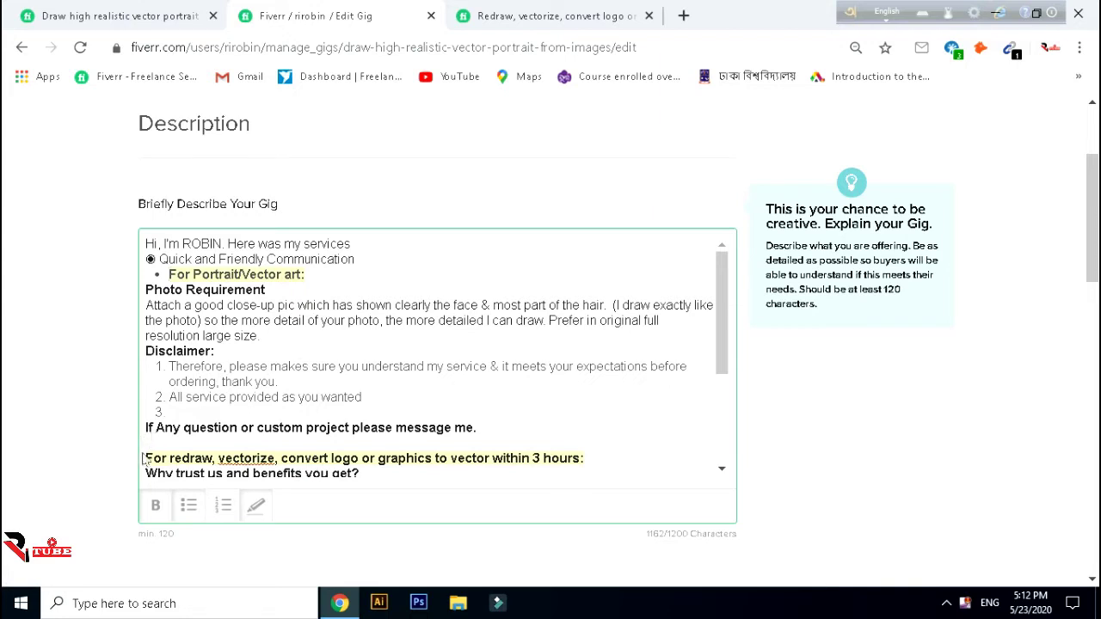
left_click(189, 505)
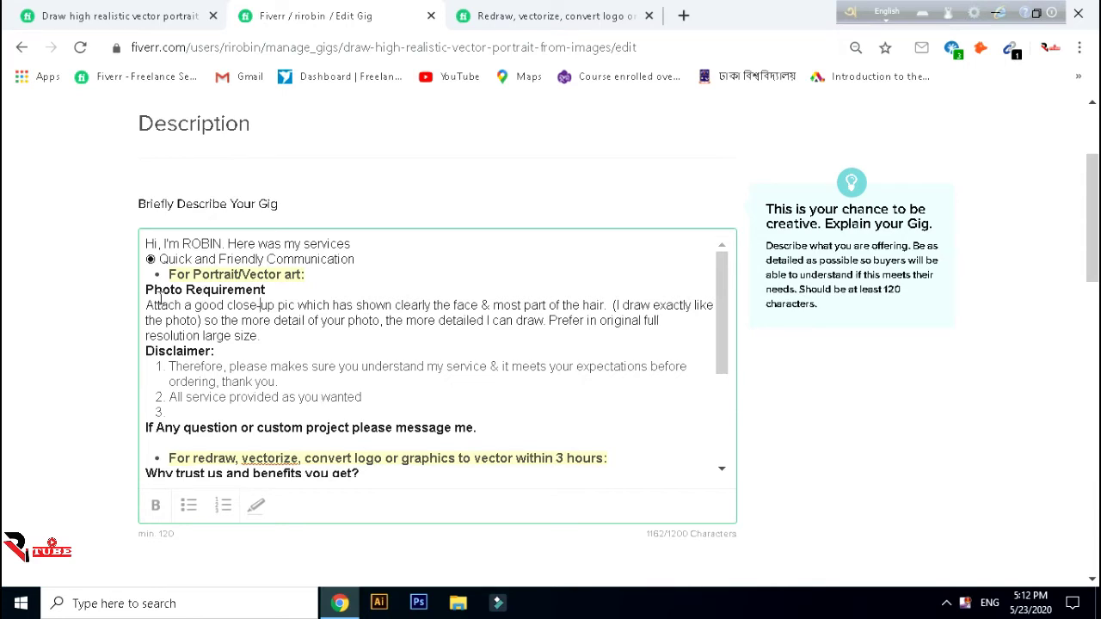
- Select and review the photo requirement paragraph, disclaimer items and file formats list
left_click_drag(146, 305, 258, 305)
left_click_drag(444, 313, 677, 334)
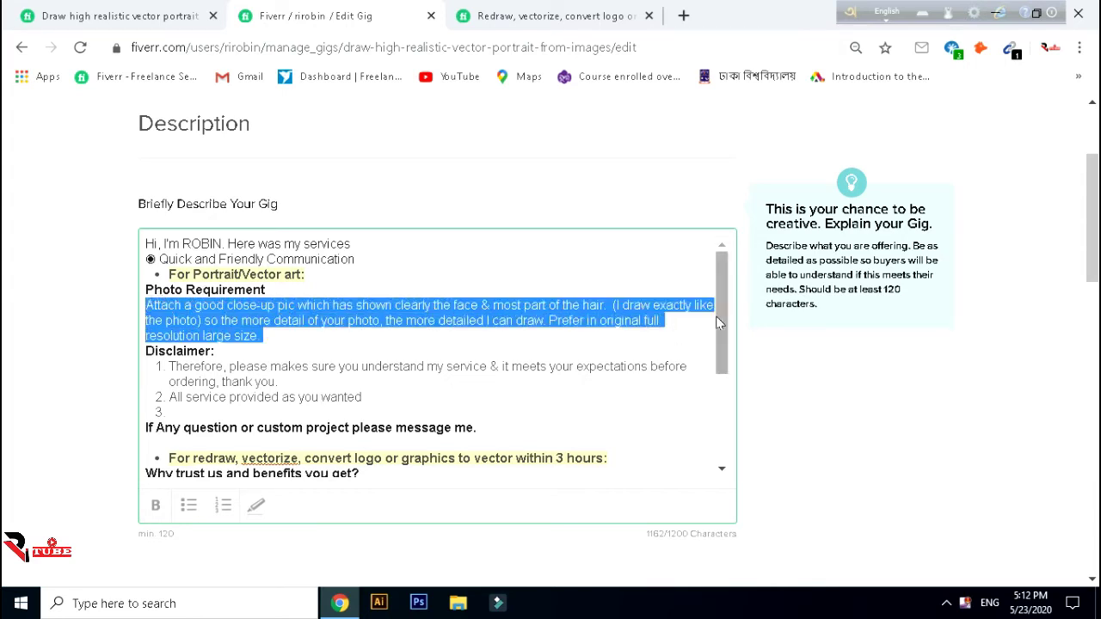
scroll(719, 337, "down", 1)
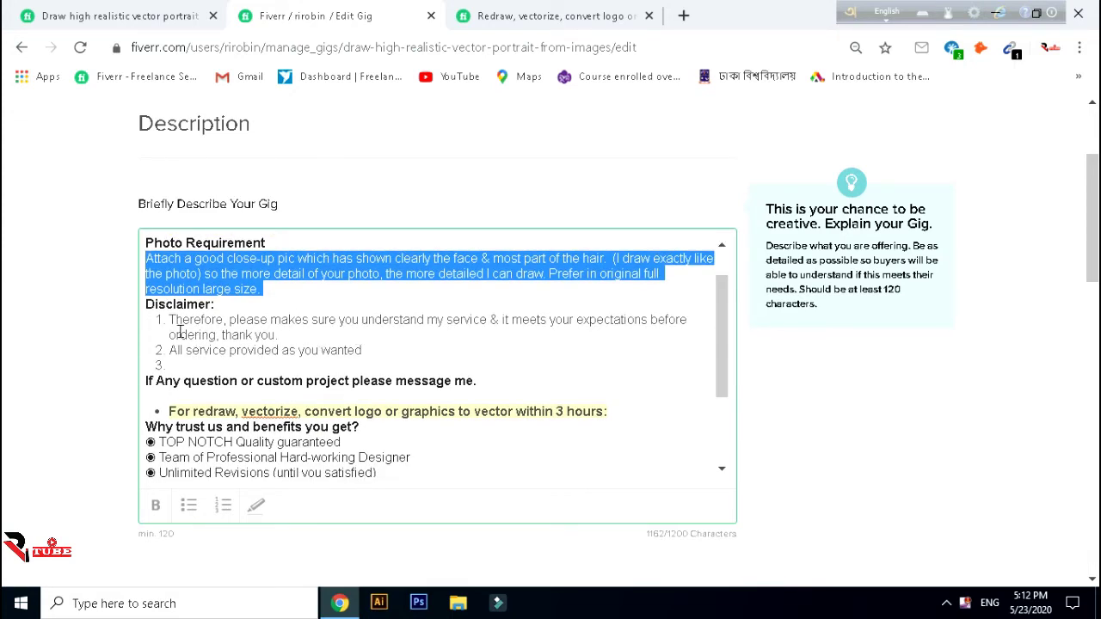
left_click_drag(175, 320, 380, 358)
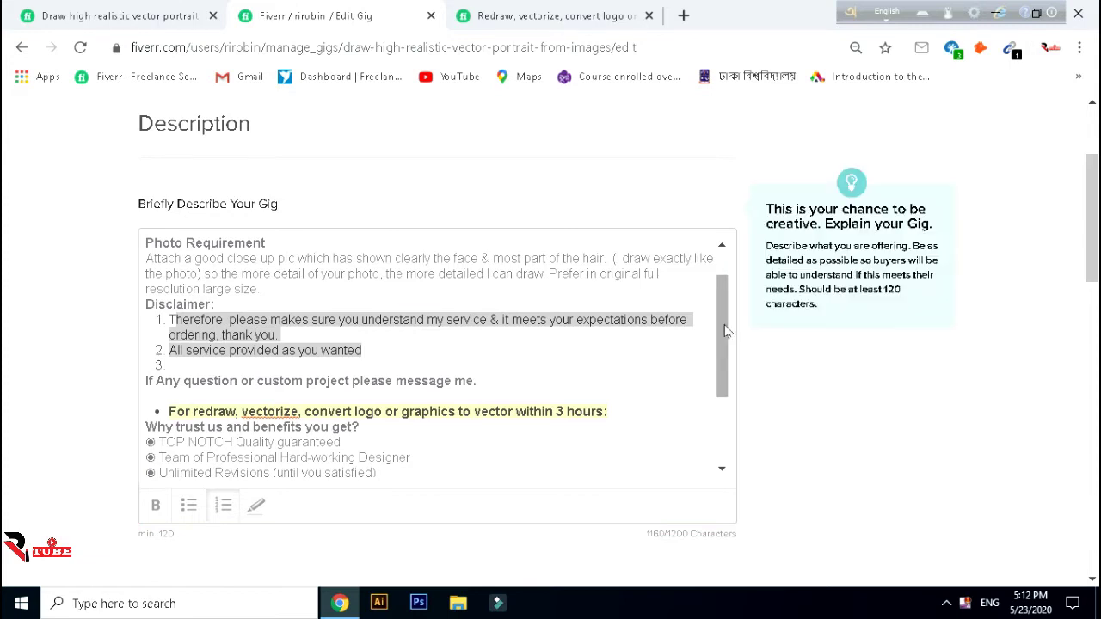
left_click_drag(723, 328, 715, 418)
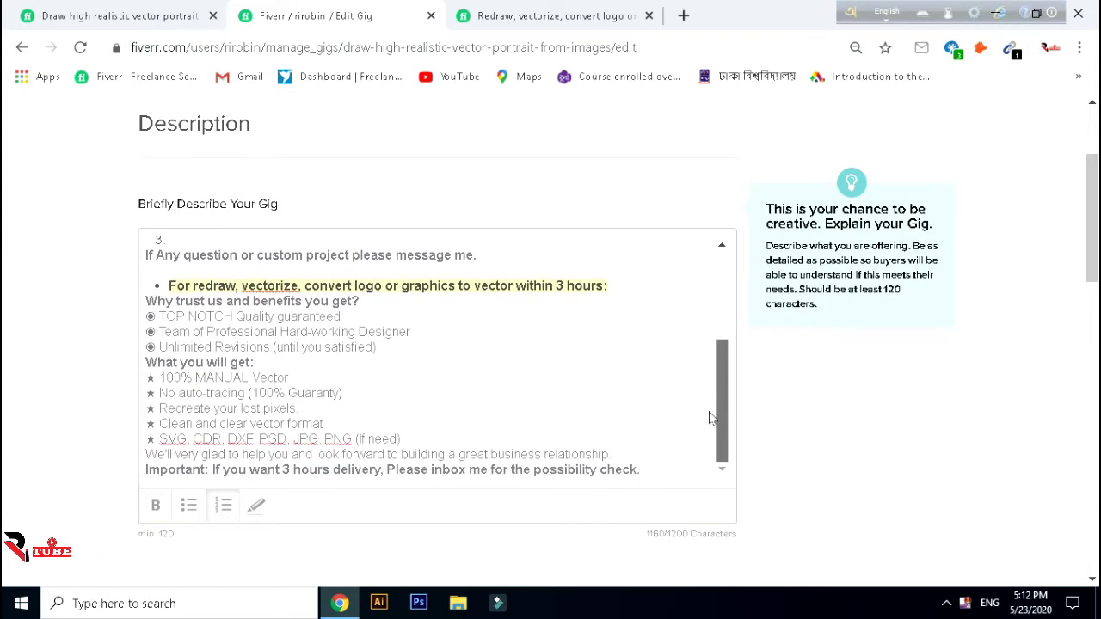
left_click(356, 438)
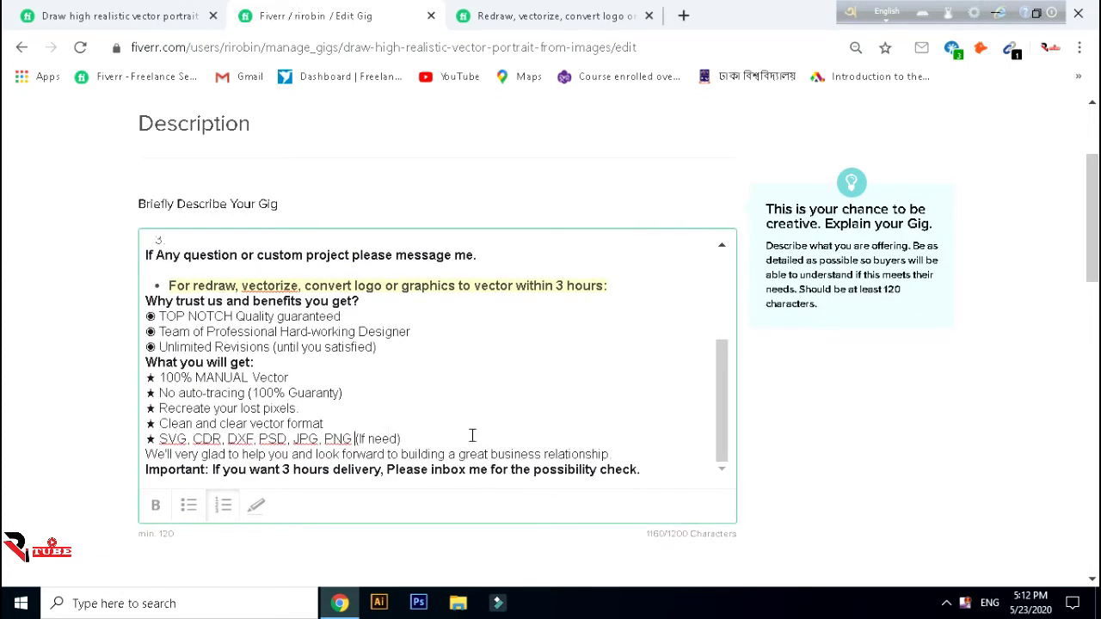
left_click_drag(401, 440, 168, 440)
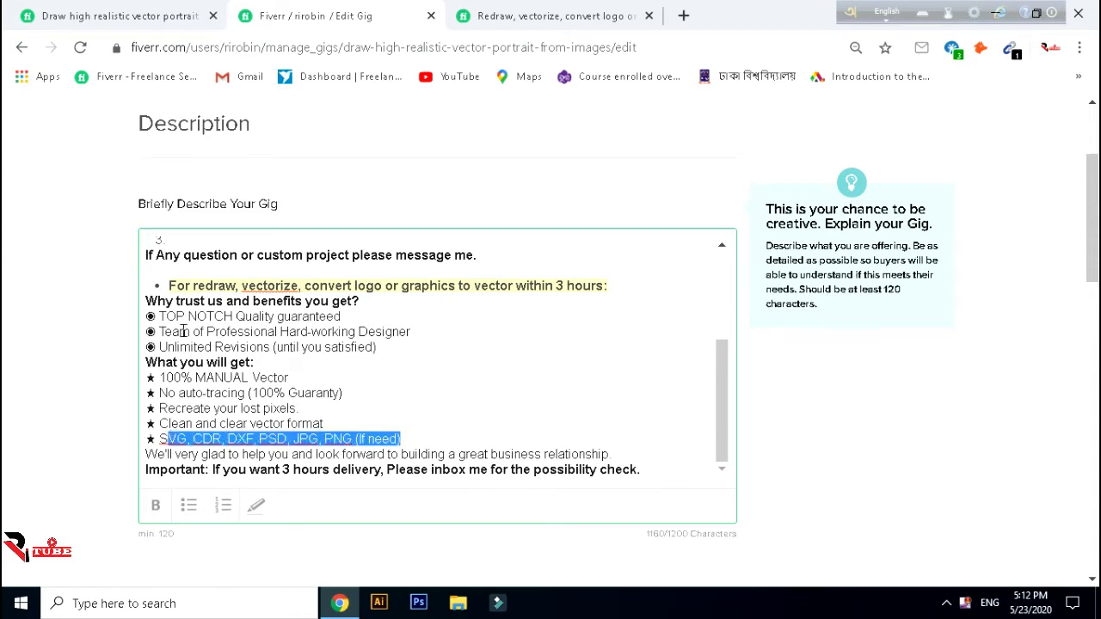
left_click_drag(177, 288, 652, 485)
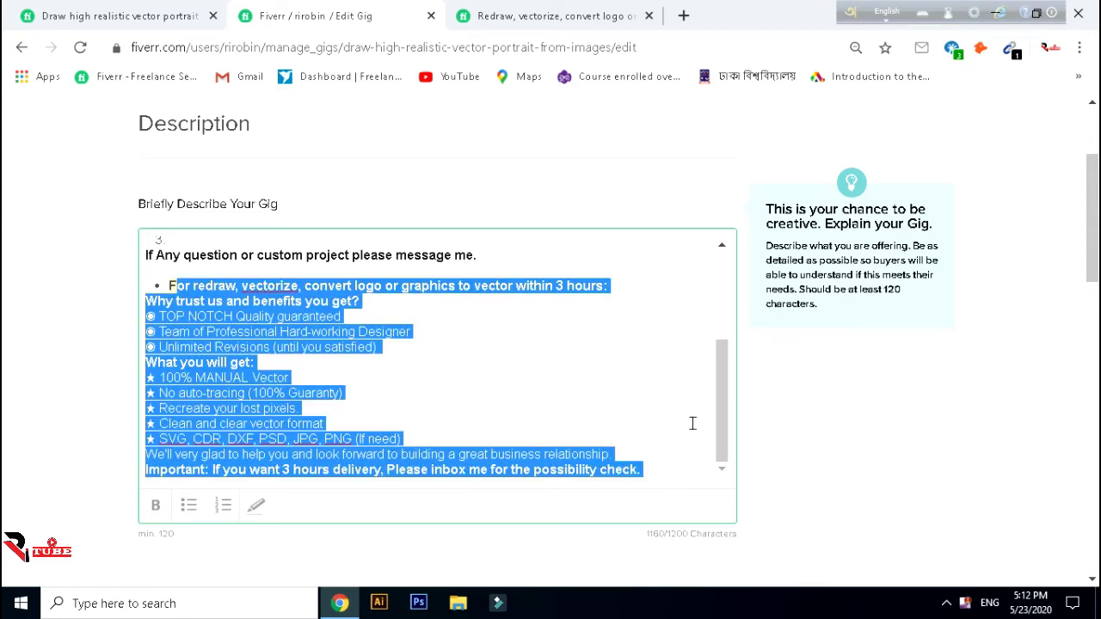
scroll(726, 396, "up", 5)
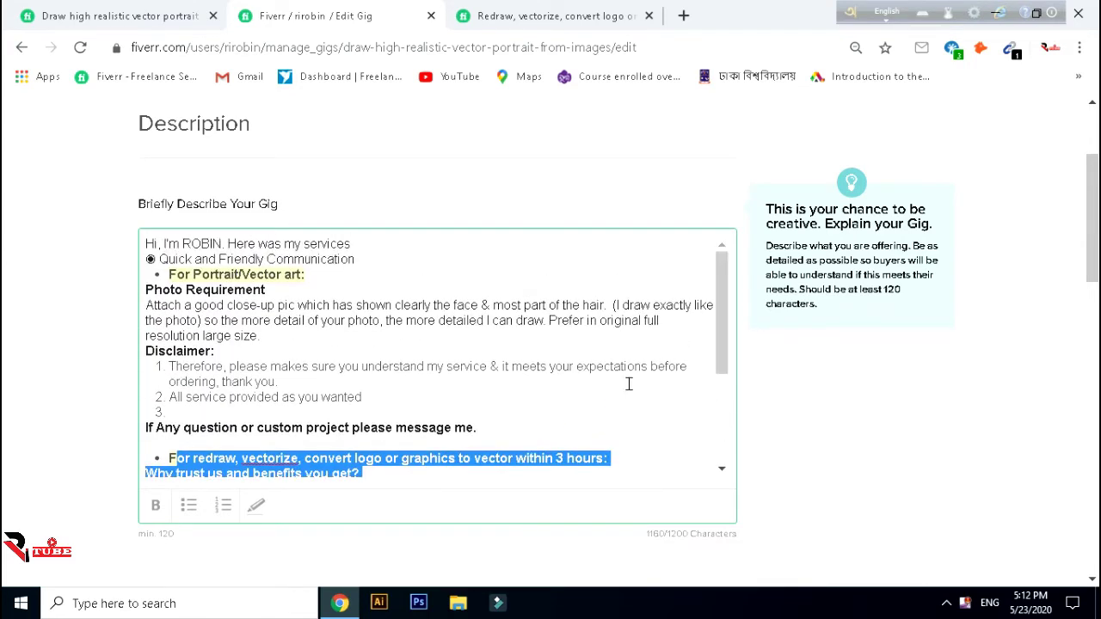
- Make 'For Portrait/Vector art:' a numbered item, then undo it with Ctrl+Z
triple_click(520, 424)
left_click_drag(404, 384, 160, 274)
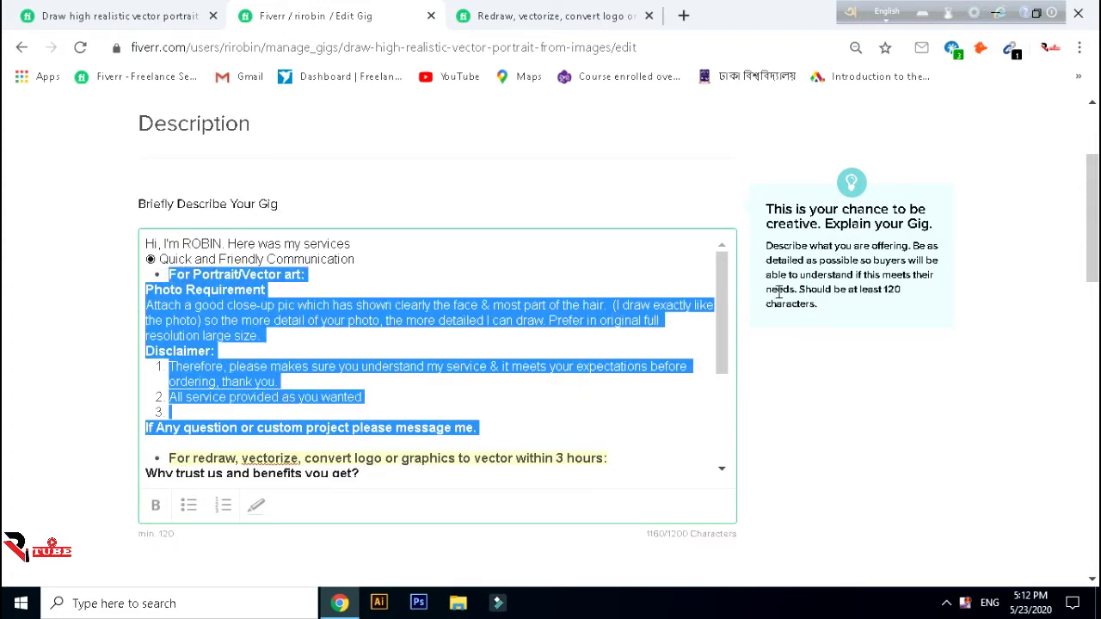
left_click_drag(725, 302, 729, 312)
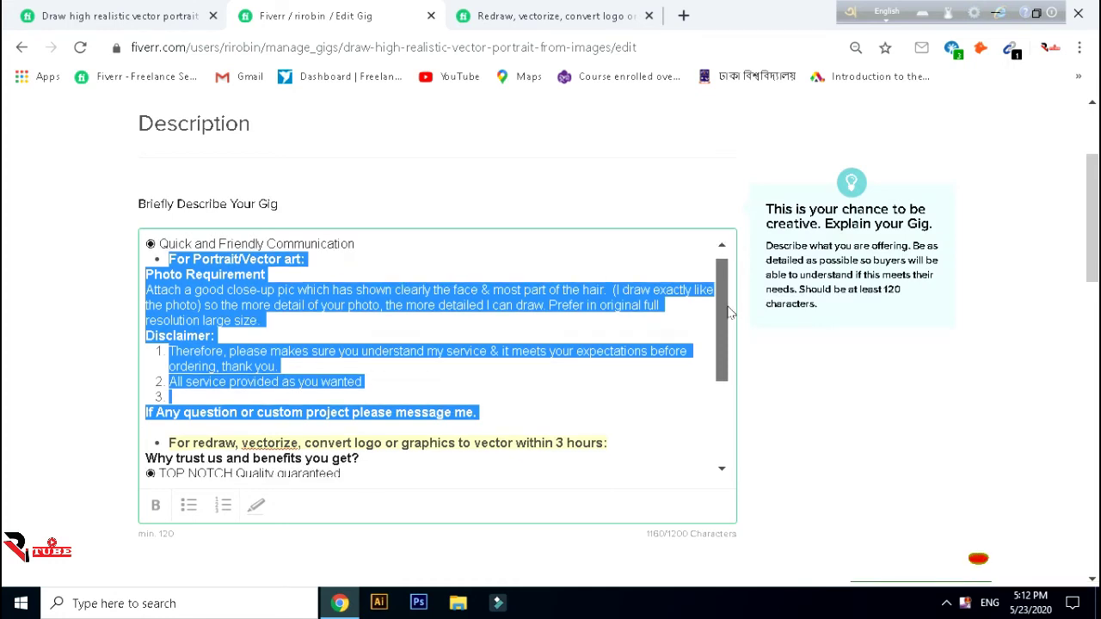
left_click(236, 368)
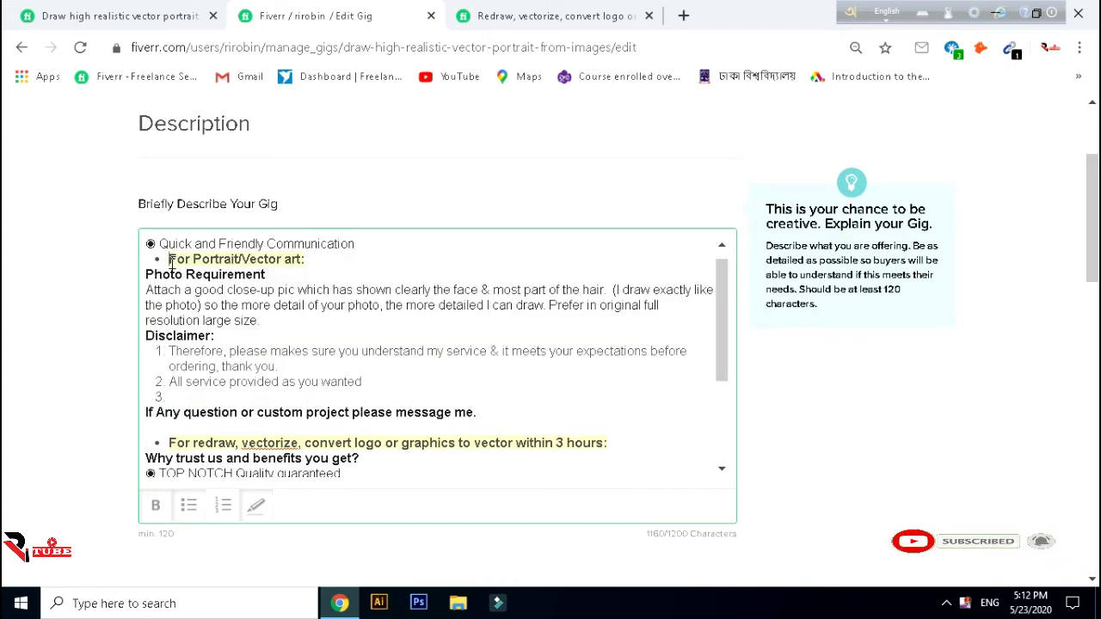
left_click_drag(170, 263, 377, 280)
left_click(318, 251)
left_click_drag(307, 259, 168, 259)
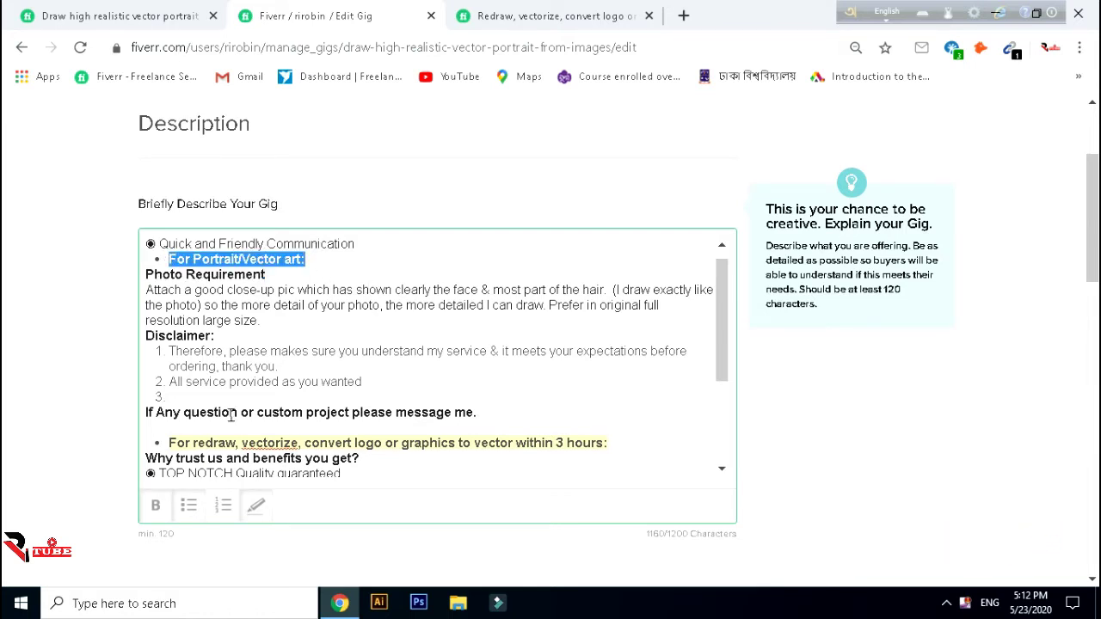
left_click(223, 505)
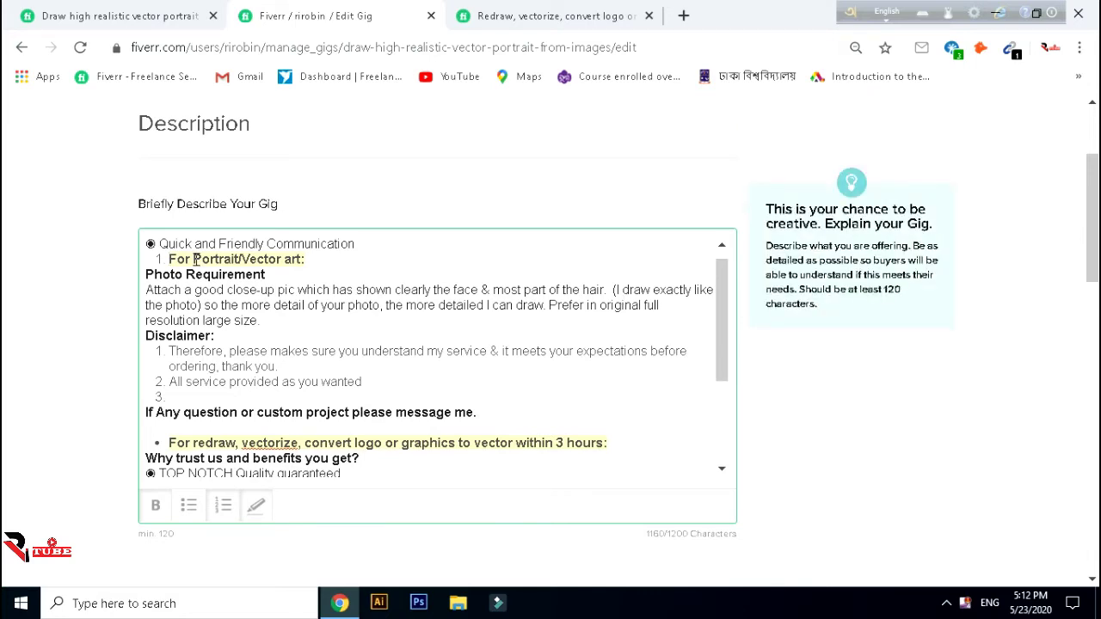
key("ctrl+z")
- Review the description's closing lines and scroll down to the FAQ section
scroll(328, 390, "down", 3)
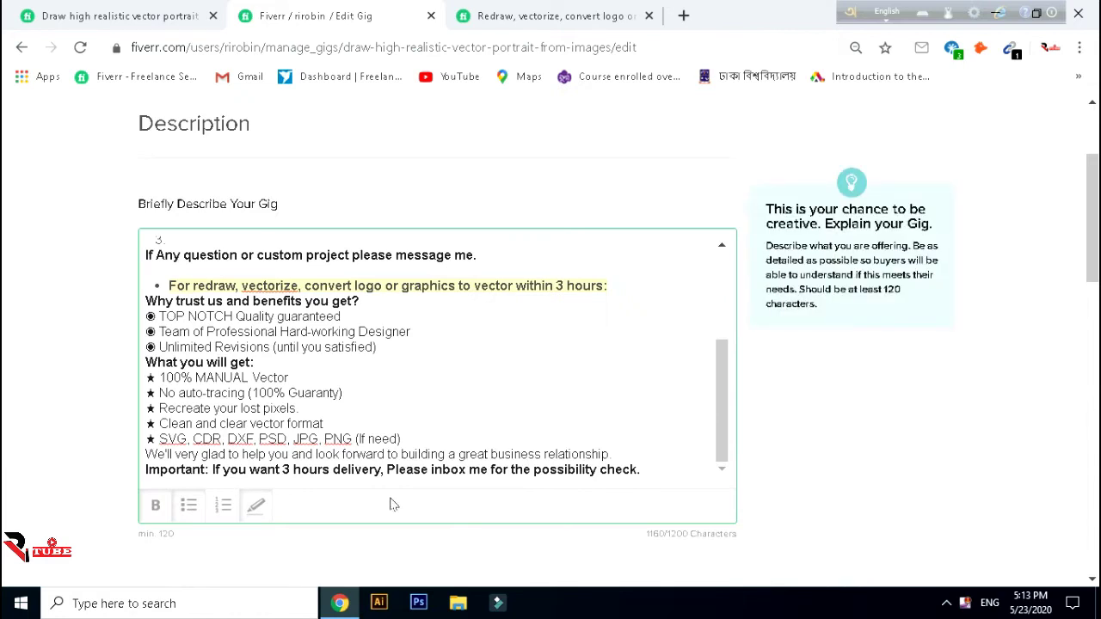
left_click(664, 478)
mouse_move(664, 470)
left_mouse_down()
mouse_move(155, 424)
mouse_move(144, 311)
left_mouse_up()
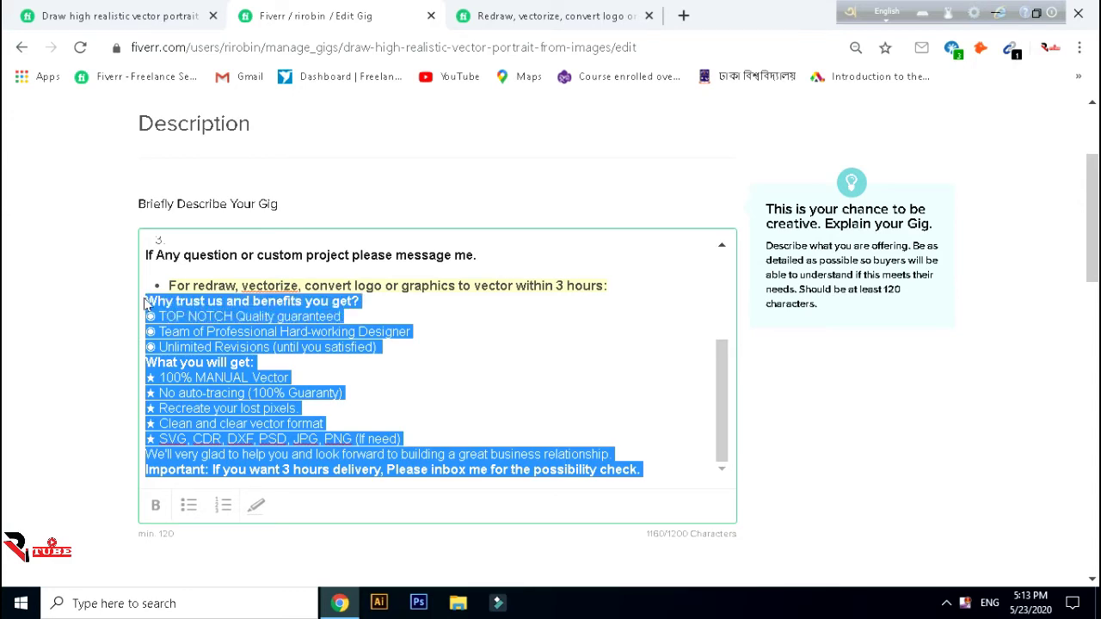
left_click(811, 343)
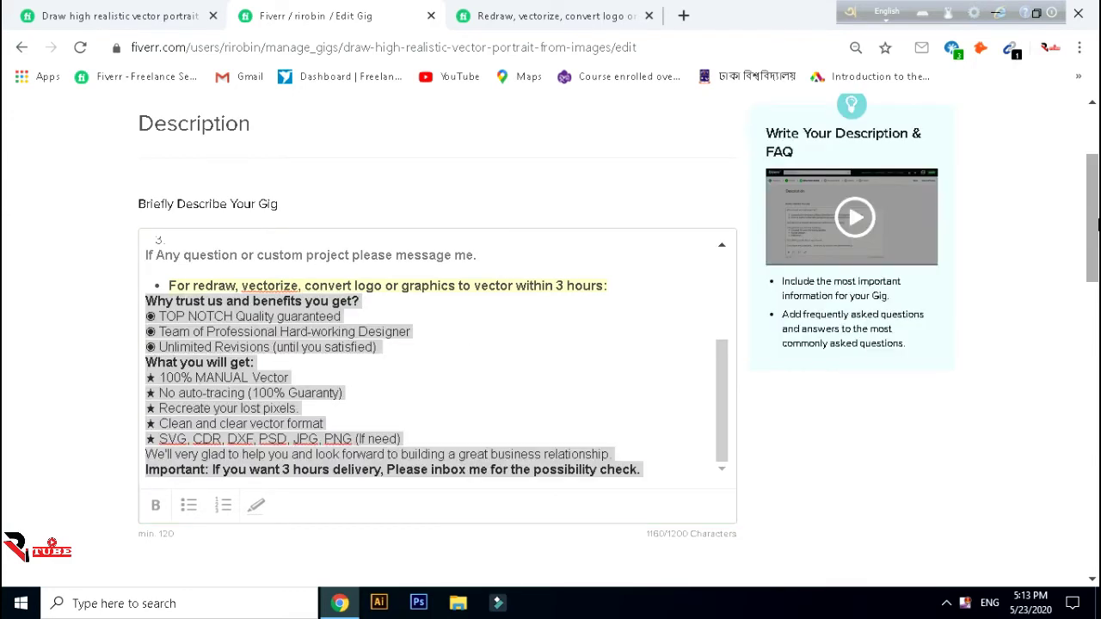
left_click_drag(1095, 228, 1096, 334)
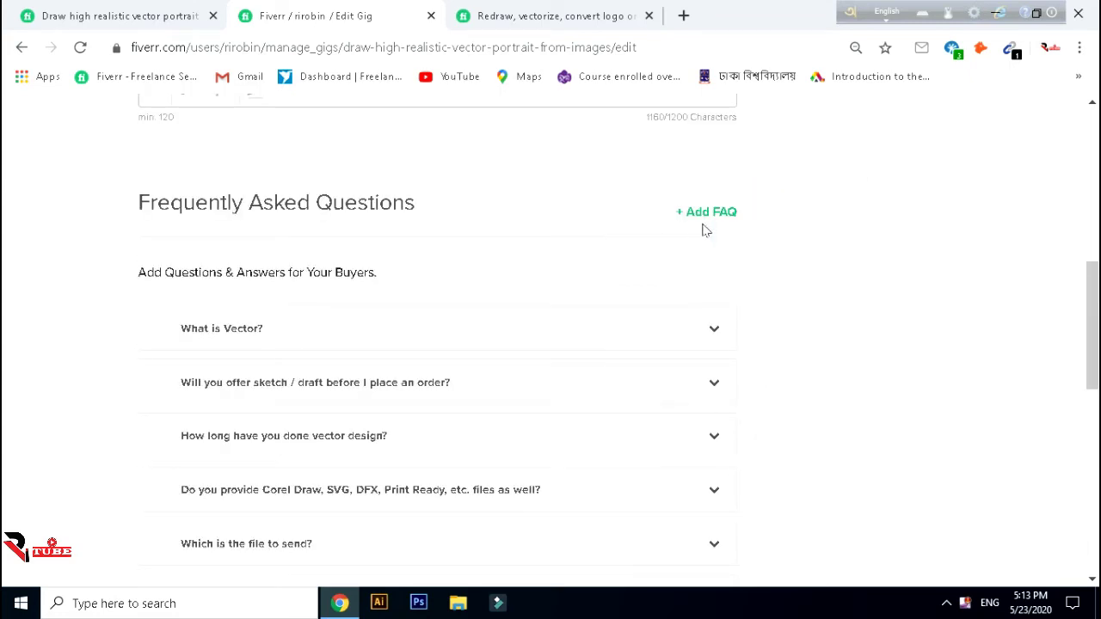
- Review the 'What is Vector?' FAQ question and answer
mouse_move(700, 216)
left_click_drag(1096, 318, 1097, 335)
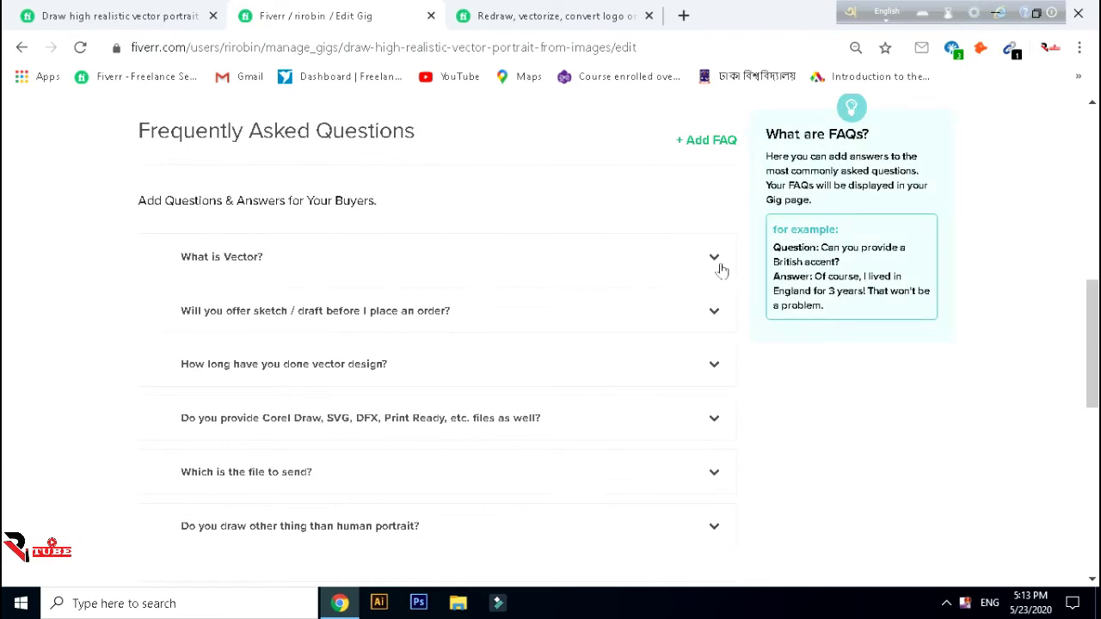
left_click(720, 269)
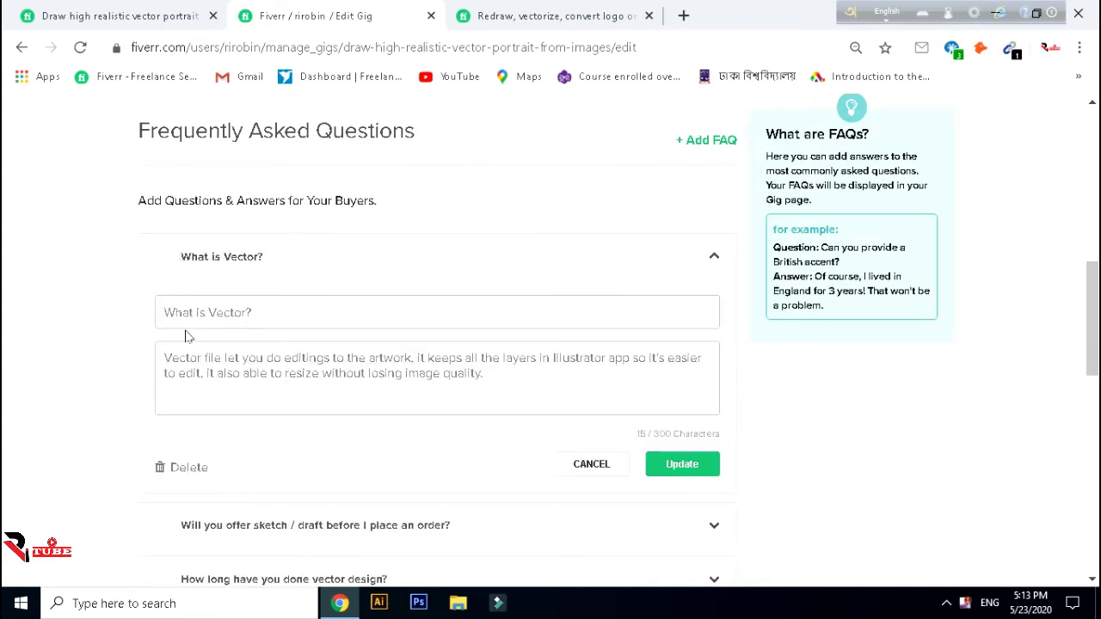
left_click_drag(157, 315, 262, 317)
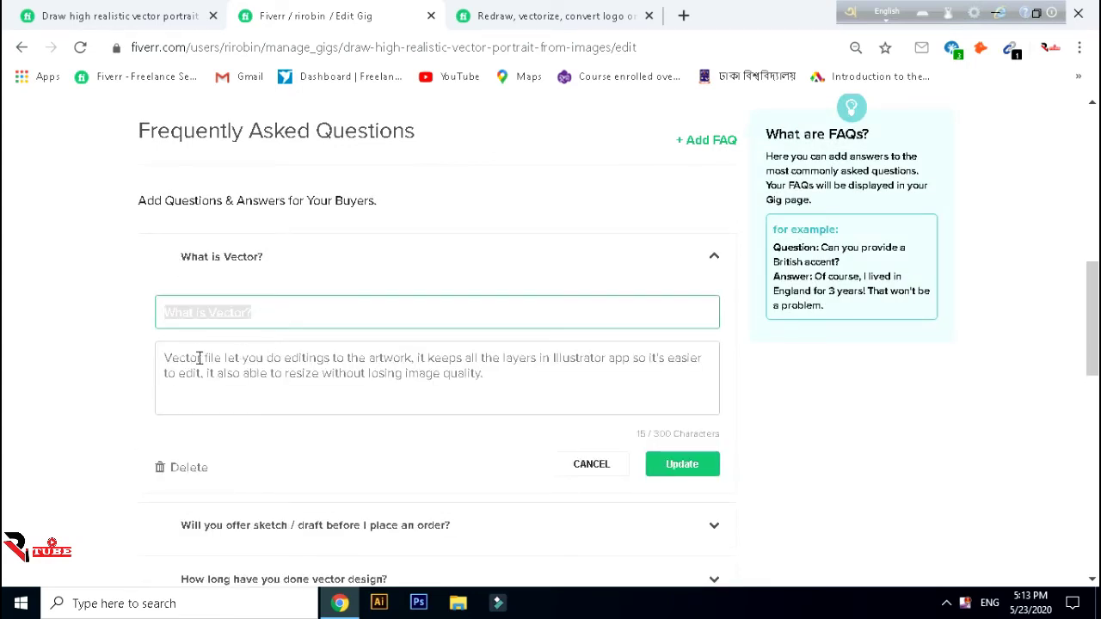
left_click_drag(166, 360, 450, 396)
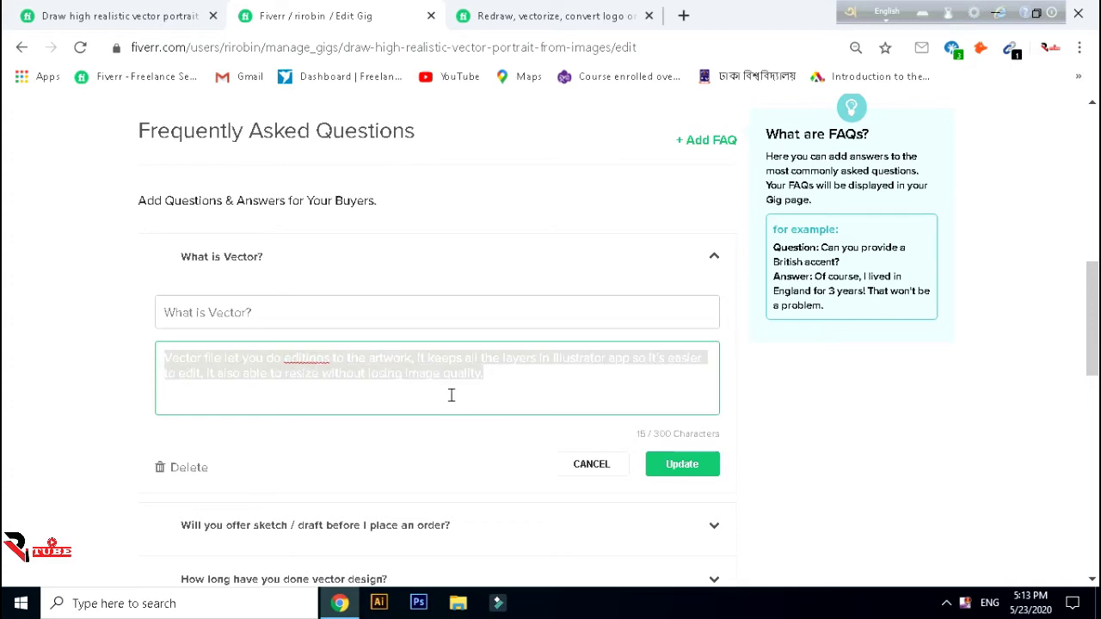
left_click(46, 343)
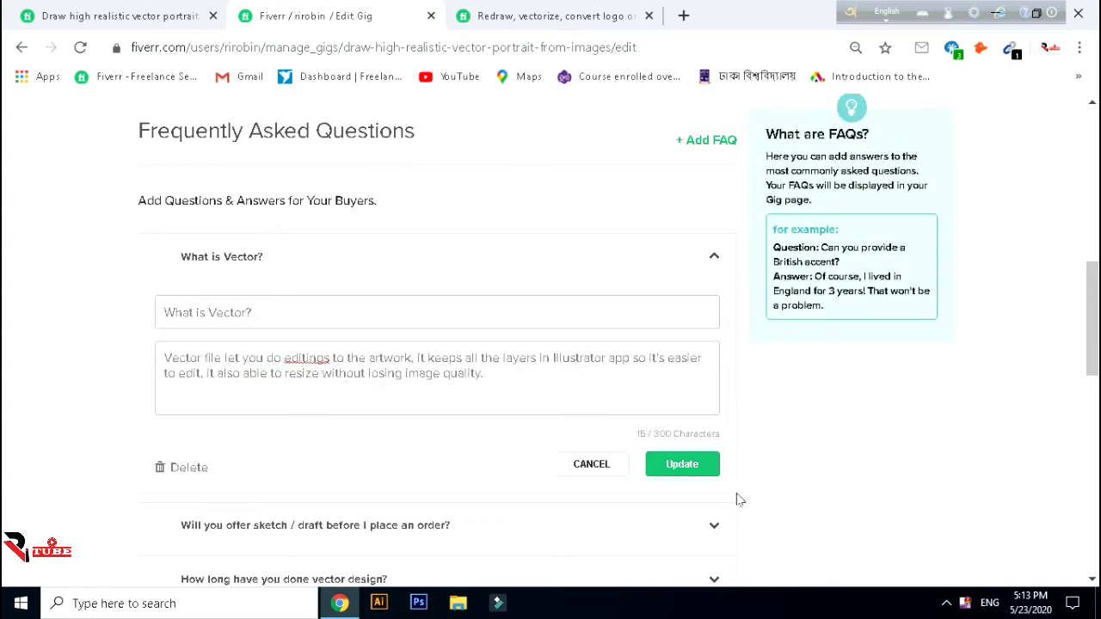
- Review the sketch / draft FAQ question and answer
left_click_drag(1092, 362, 1093, 418)
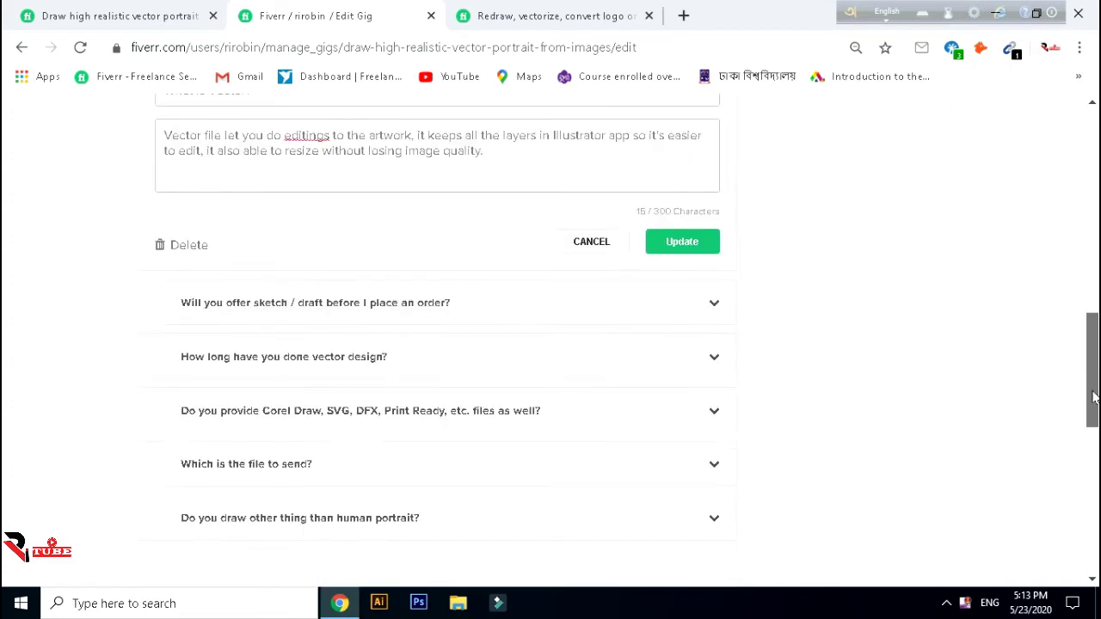
left_click(717, 297)
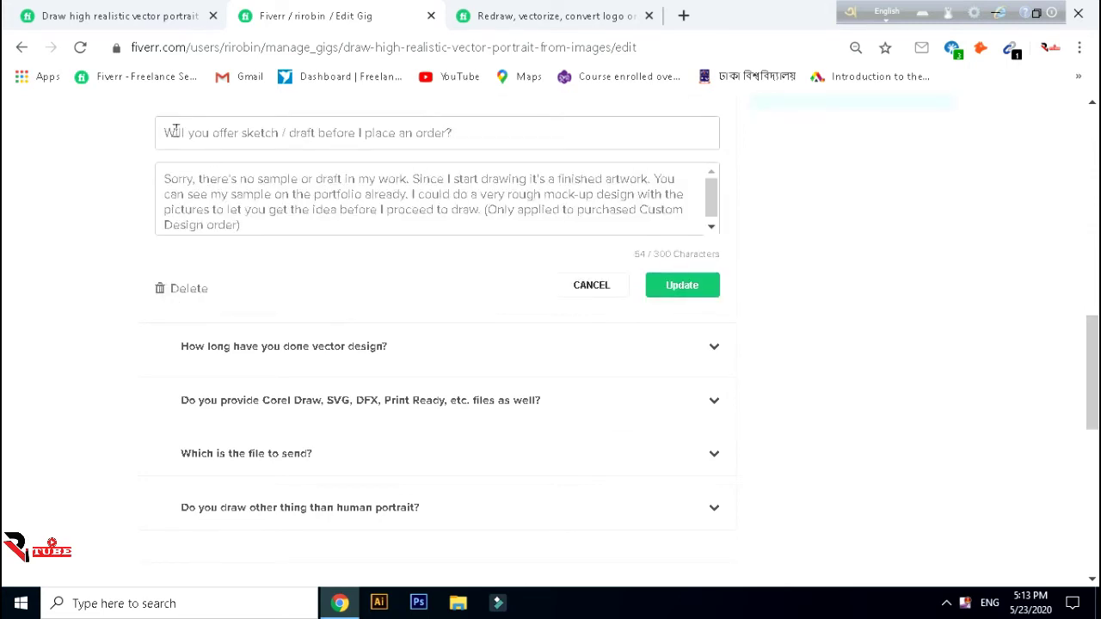
left_click_drag(156, 135, 497, 163)
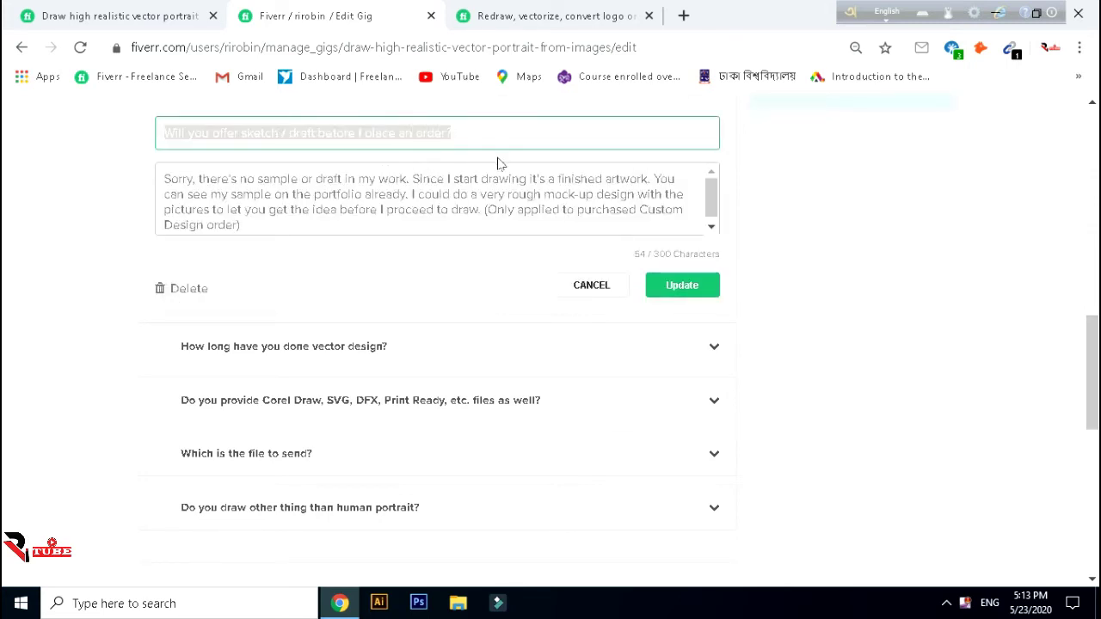
left_click(120, 175)
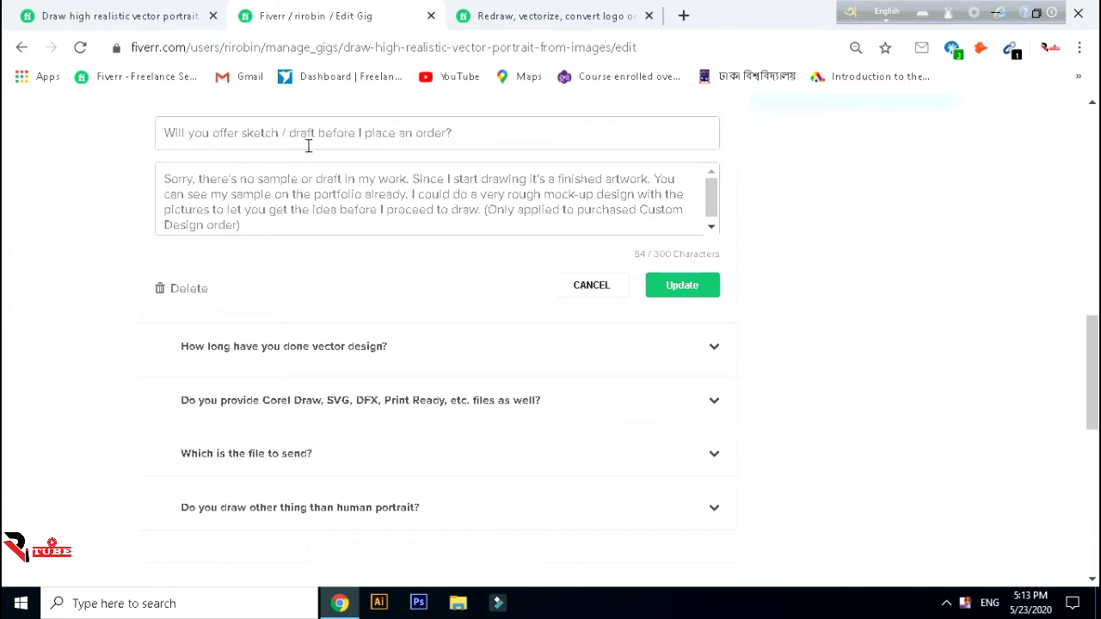
left_click_drag(167, 182, 617, 234)
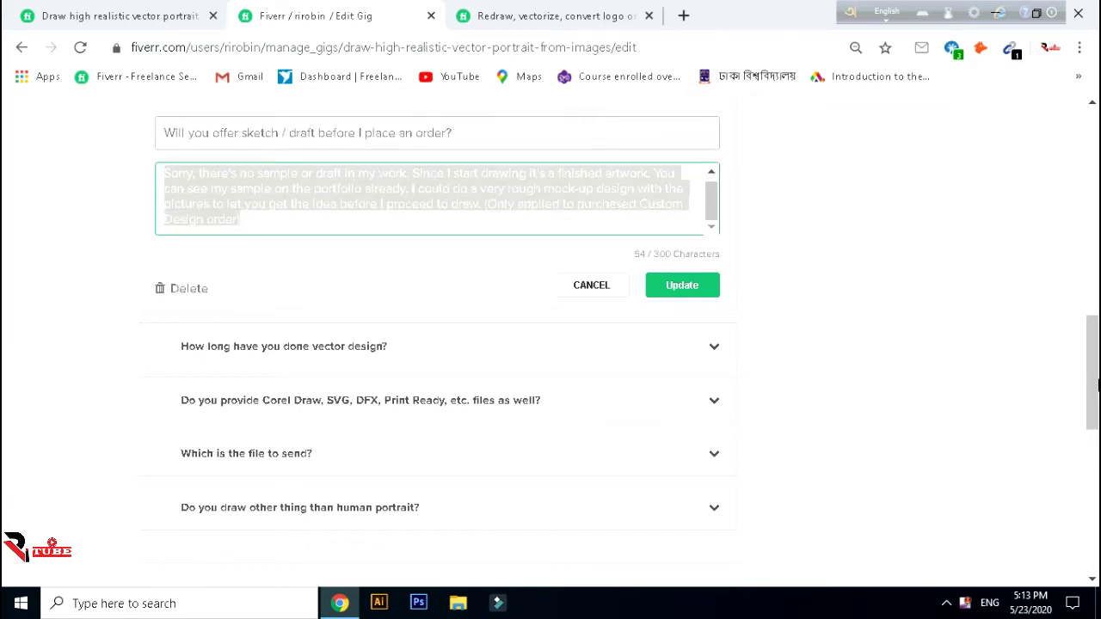
- Review the vector-design experience FAQ question and answer
scroll(1094, 385, "down", 1)
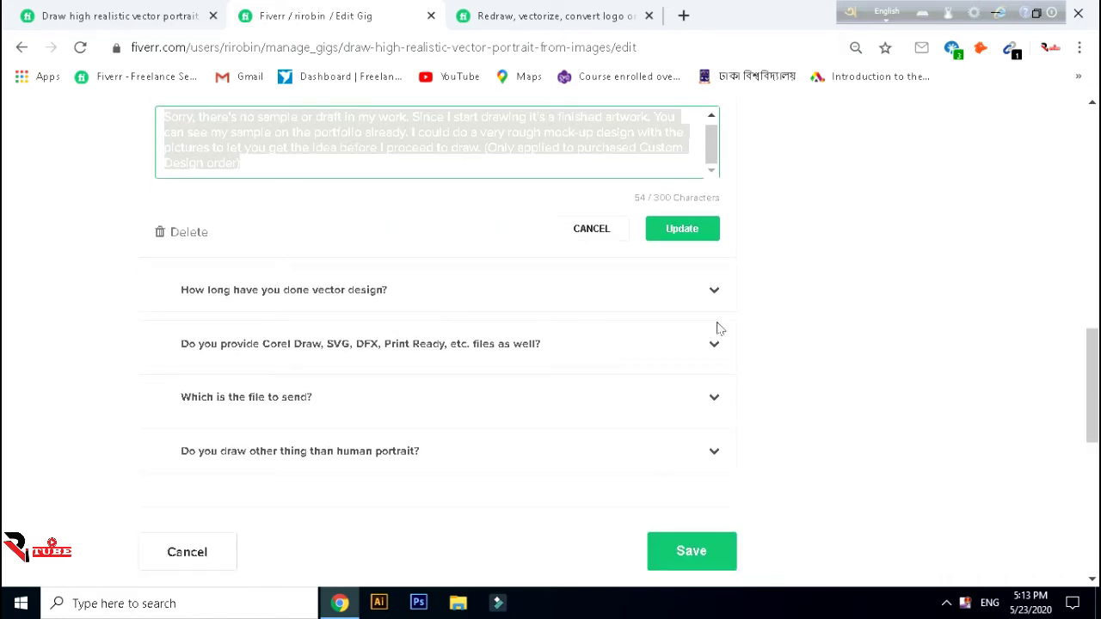
left_click(715, 295)
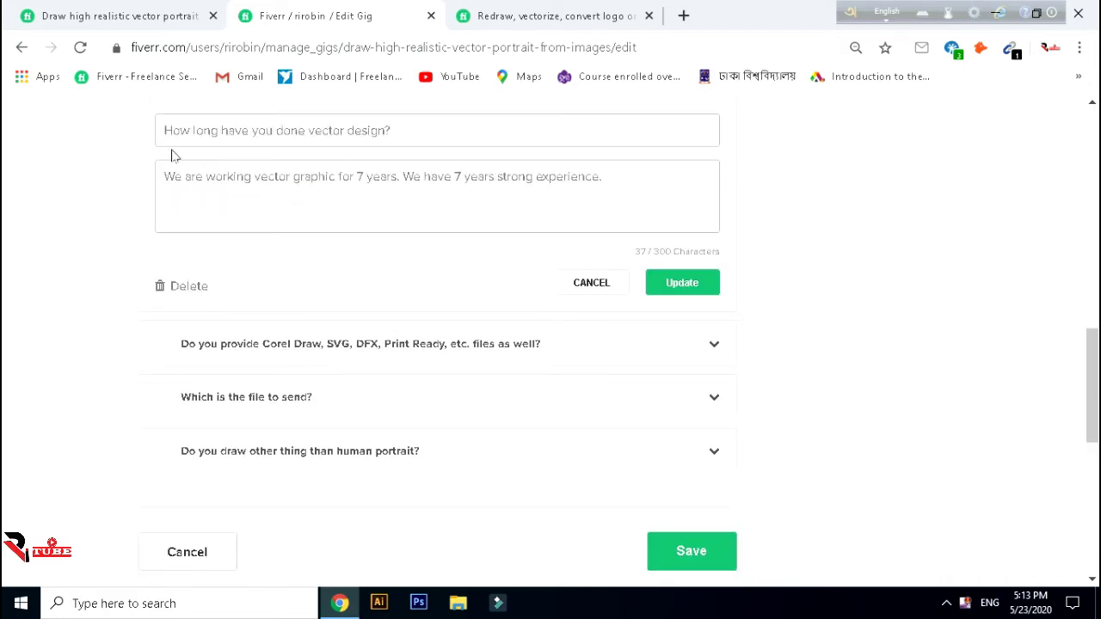
left_click_drag(161, 125, 408, 163)
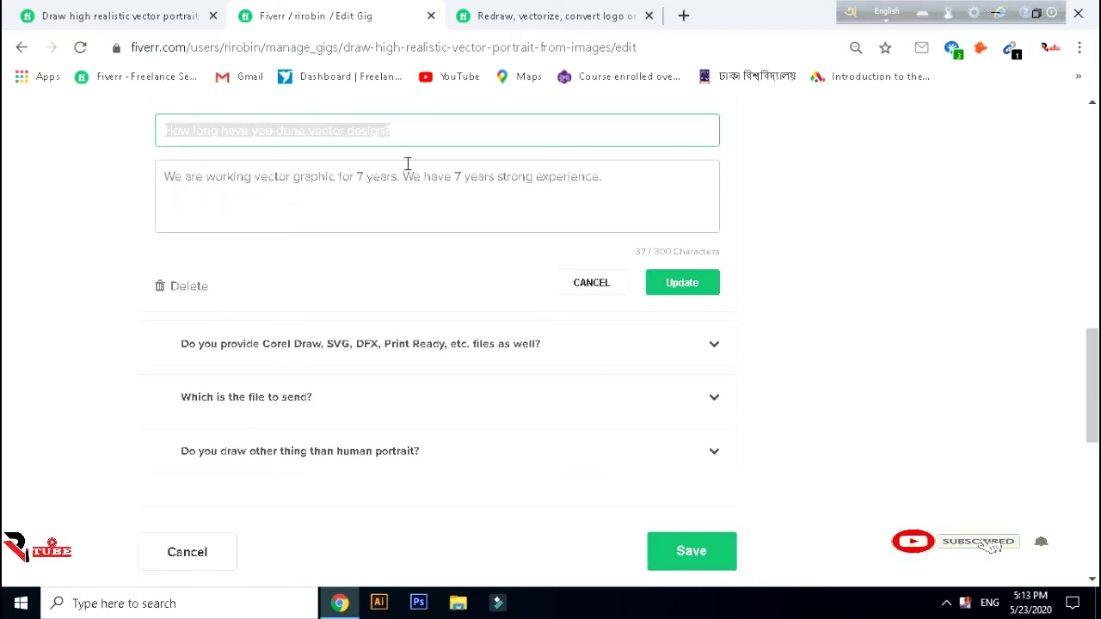
left_click(15, 159)
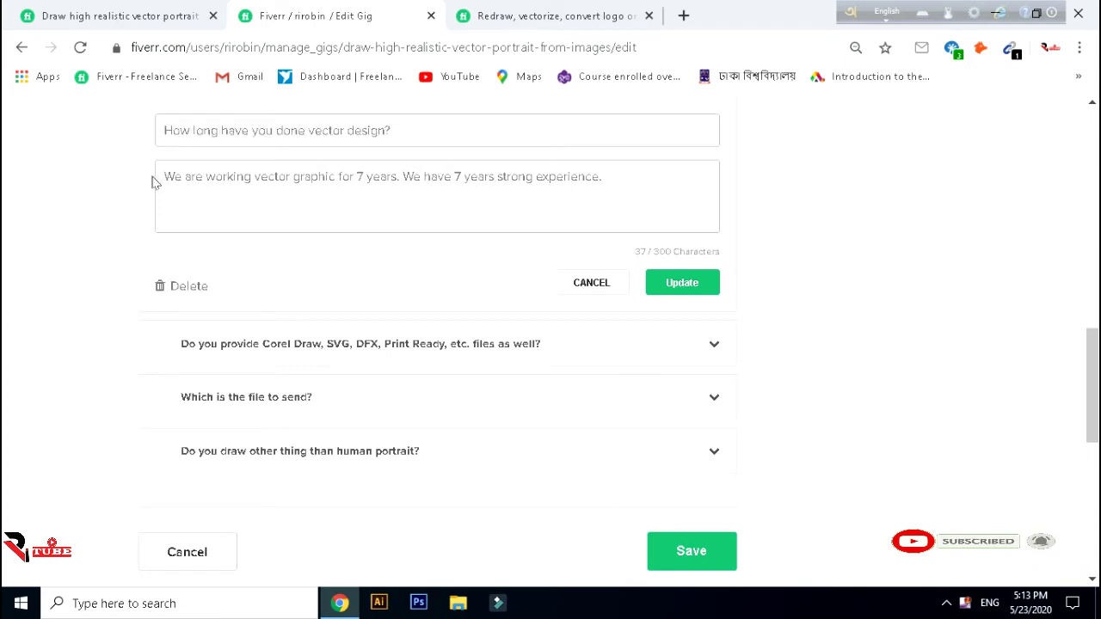
left_click_drag(162, 175, 534, 201)
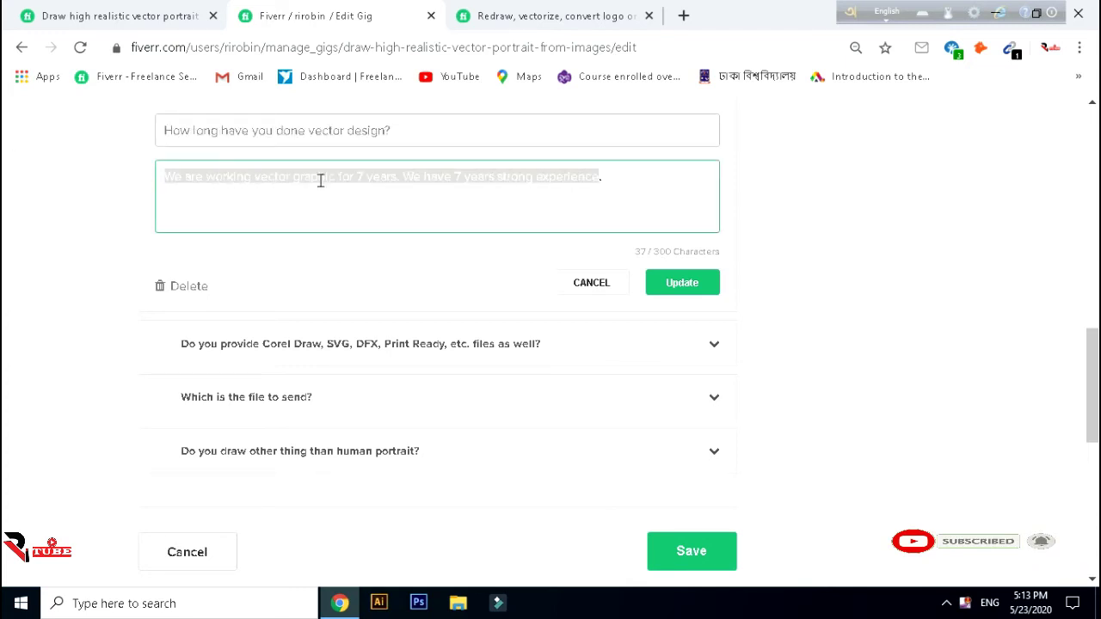
left_click(7, 169)
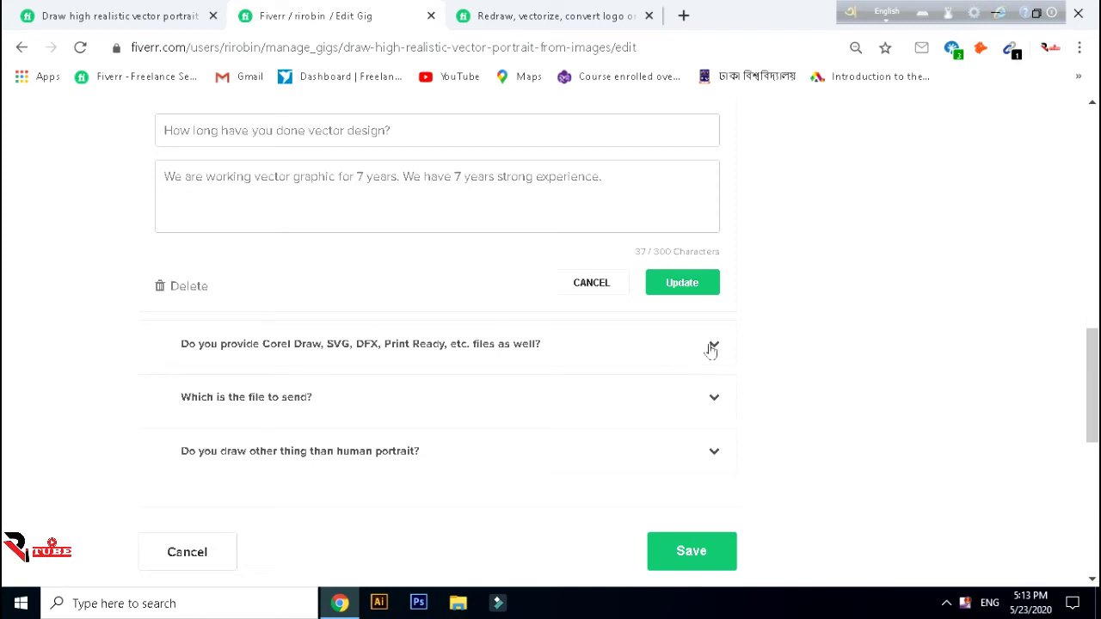
- Review the Corel Draw/SVG files FAQ and the 'Which is the file to send?' FAQ
left_click(353, 343)
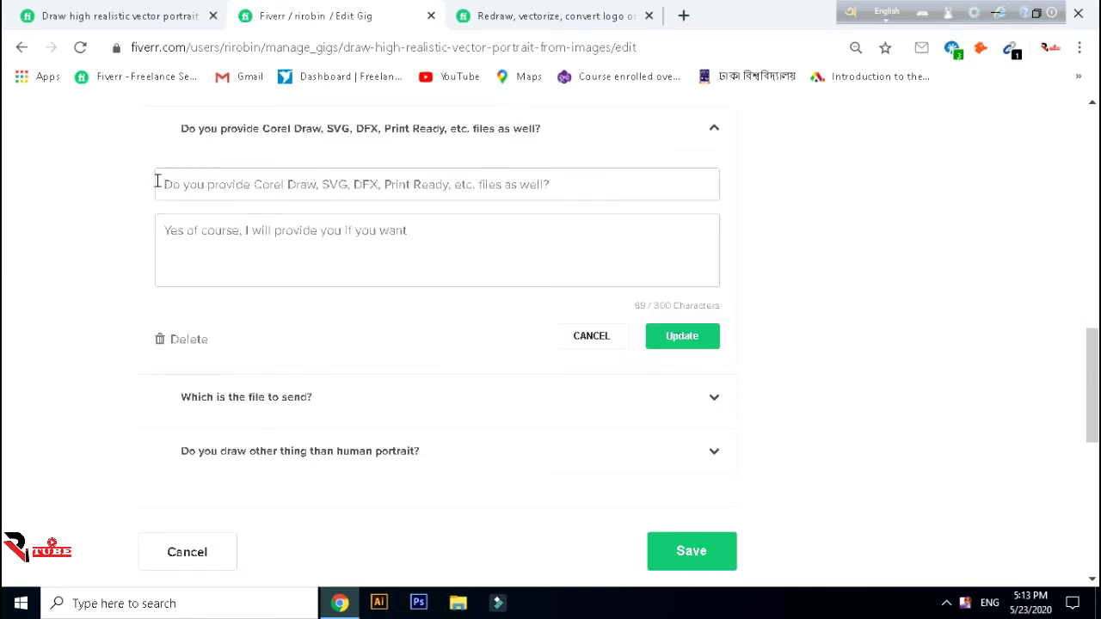
left_click_drag(162, 184, 578, 189)
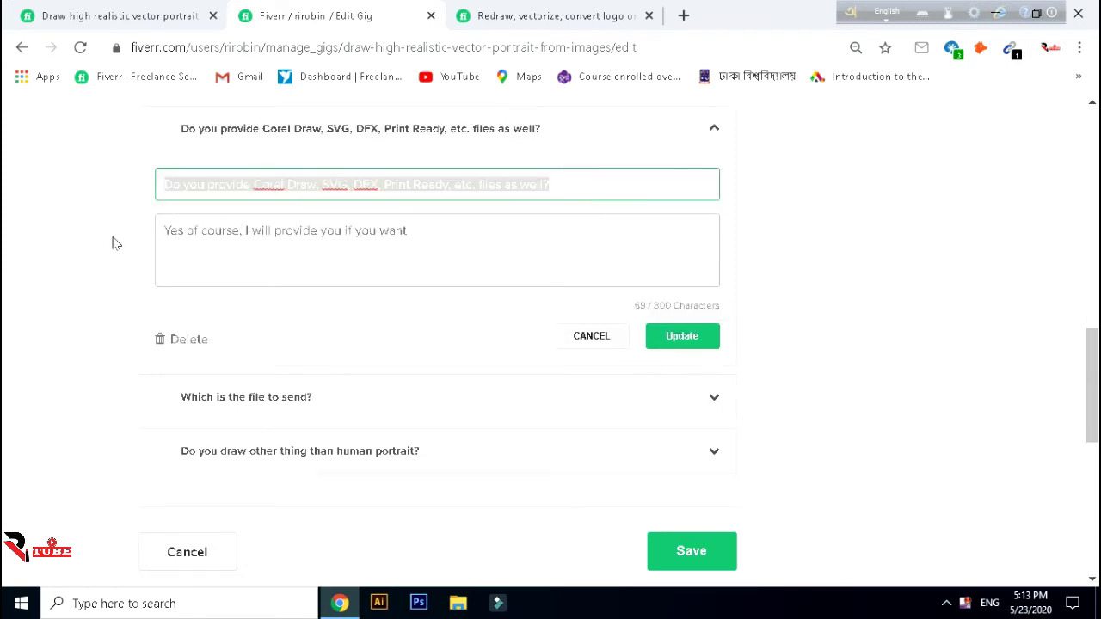
left_click(73, 246)
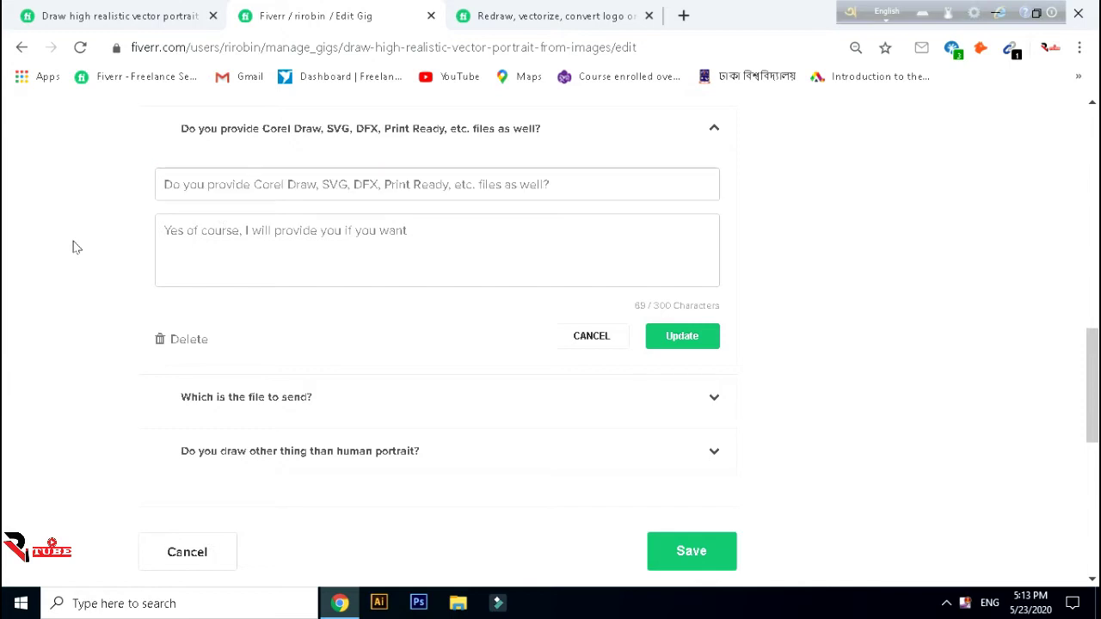
left_click(708, 407)
left_click_drag(175, 237, 448, 229)
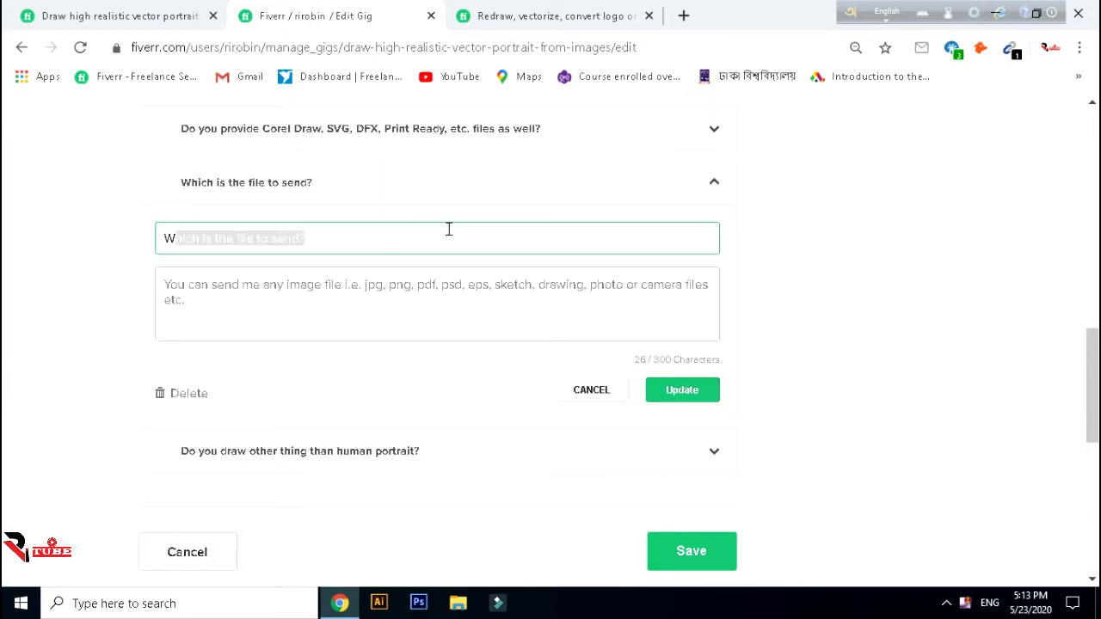
left_click(4, 272)
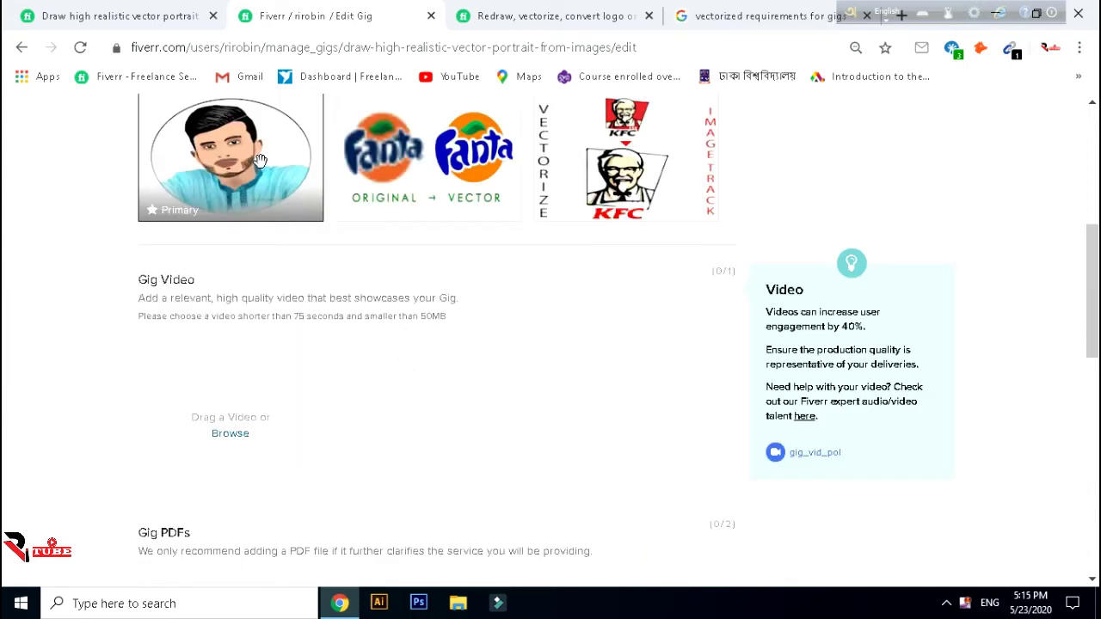
mouse_move(259, 161)
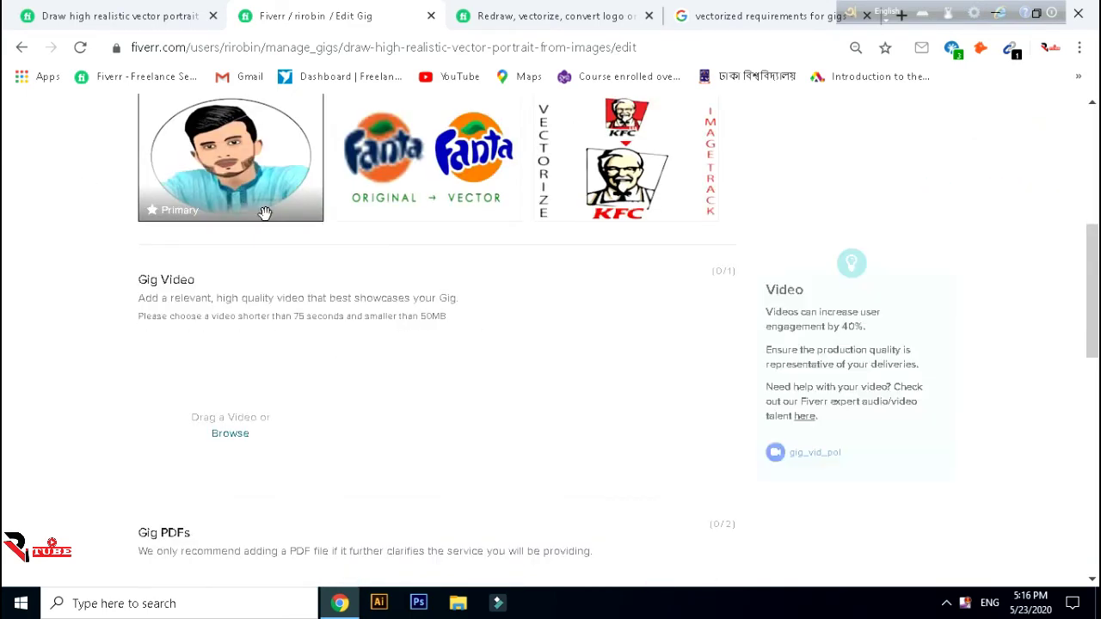
- Browse for a Gig Video but cancel without adding one
mouse_move(232, 176)
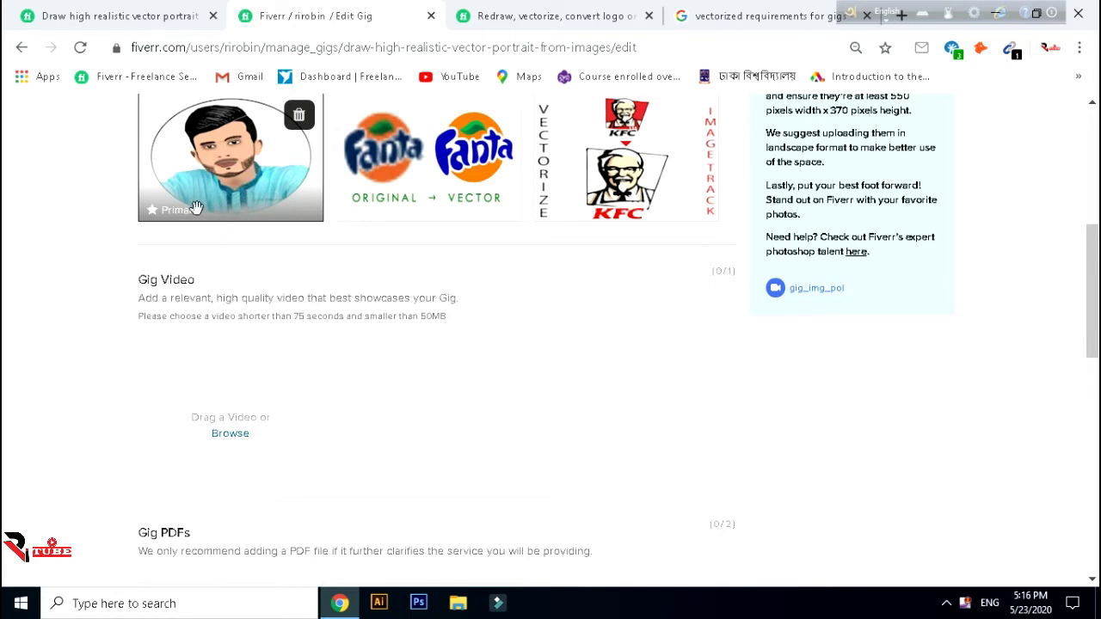
scroll(1097, 317, "up", 1)
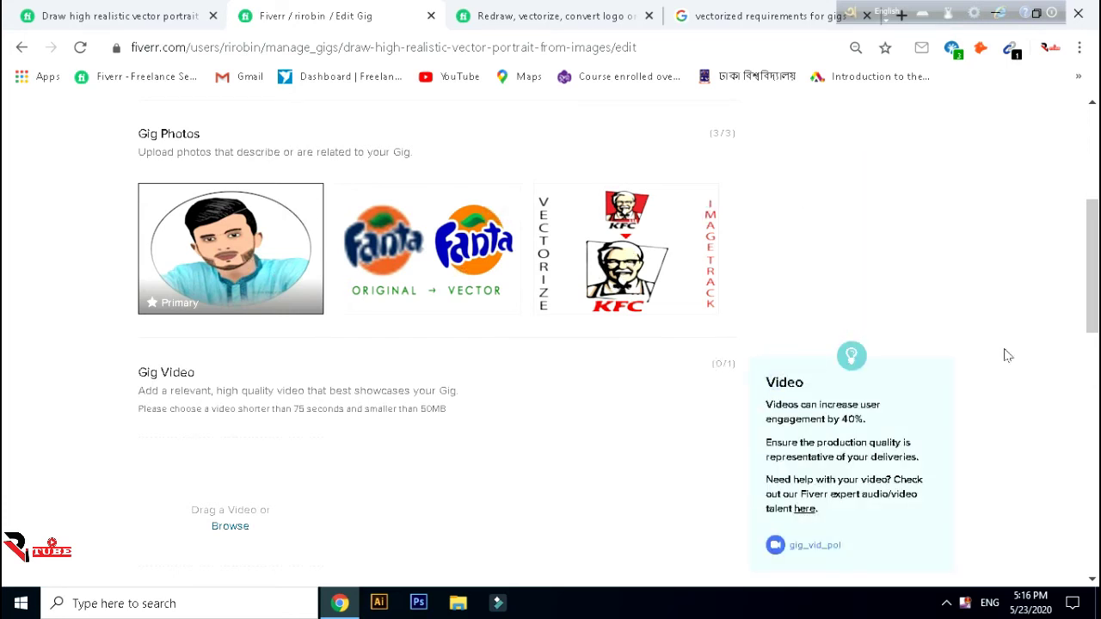
scroll(1009, 355, "down", 1)
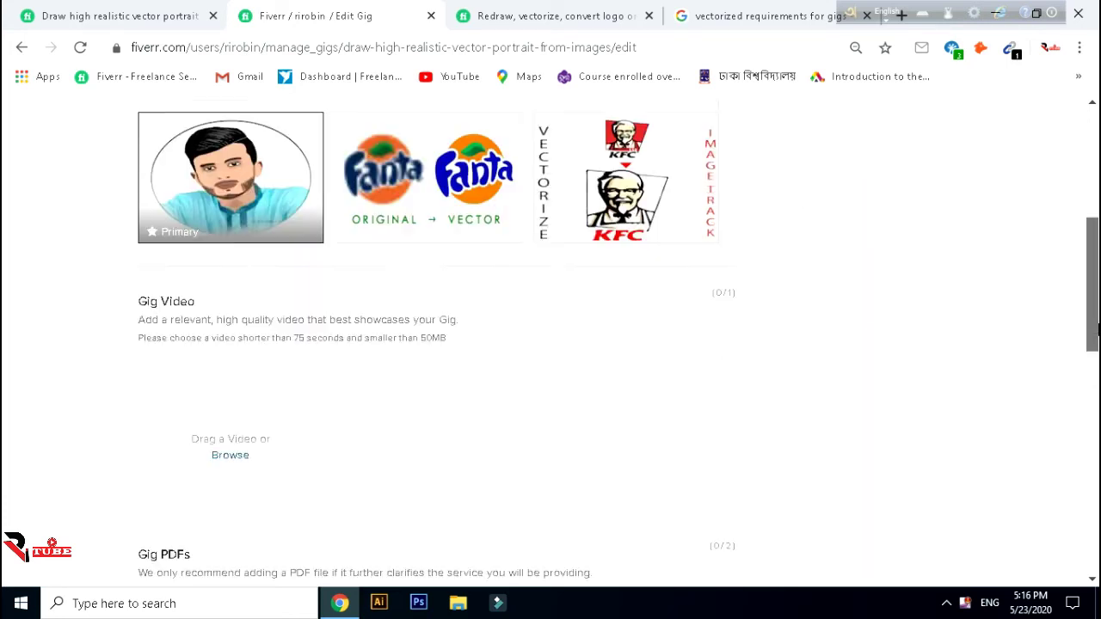
left_click(232, 445)
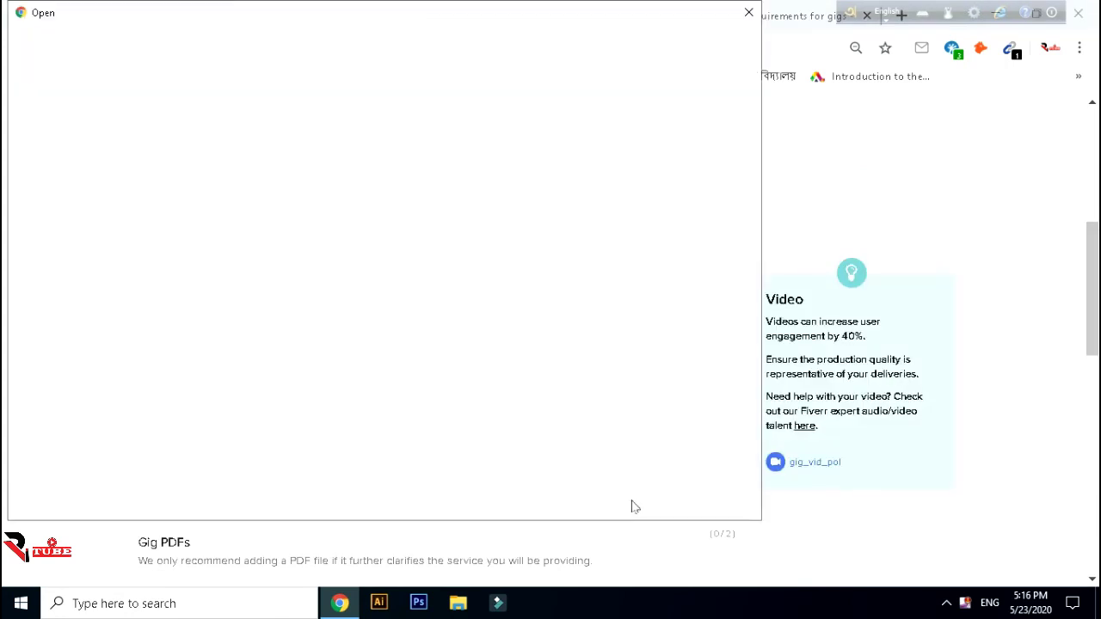
scroll(182, 240, "down", 3)
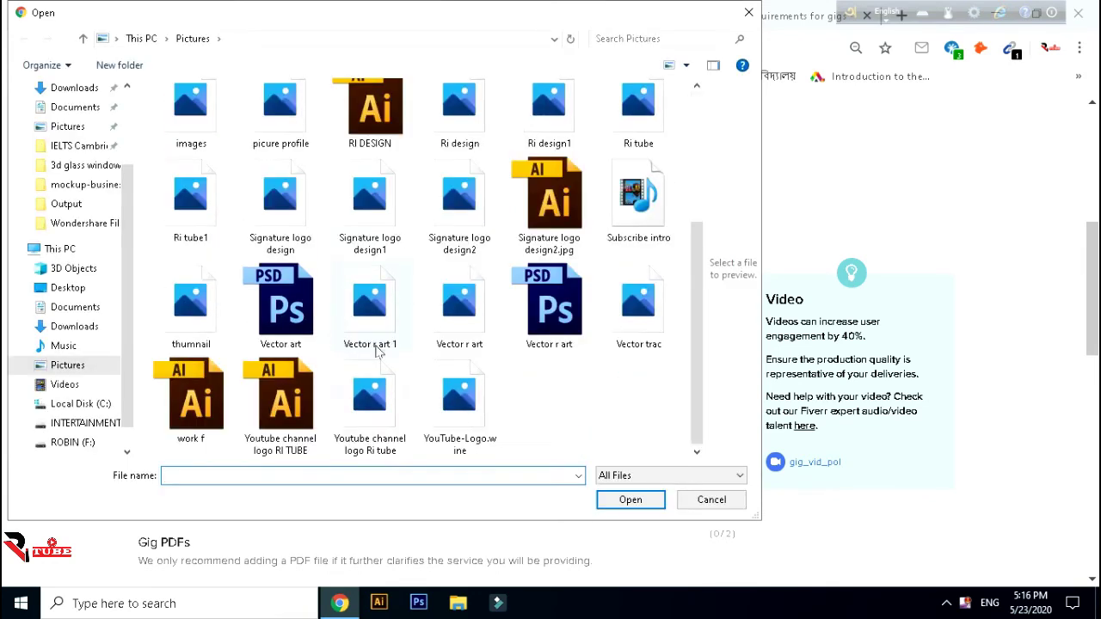
left_click(711, 502)
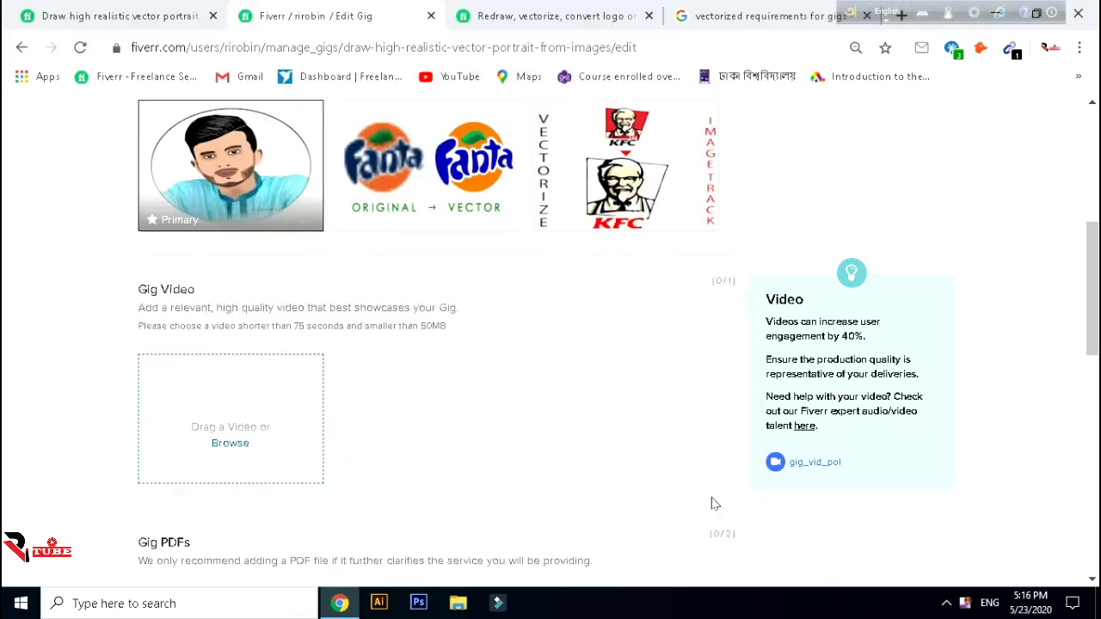
- Cancel the Gig PDF chooser too and save the gallery with its three photos
scroll(424, 430, "down", 5)
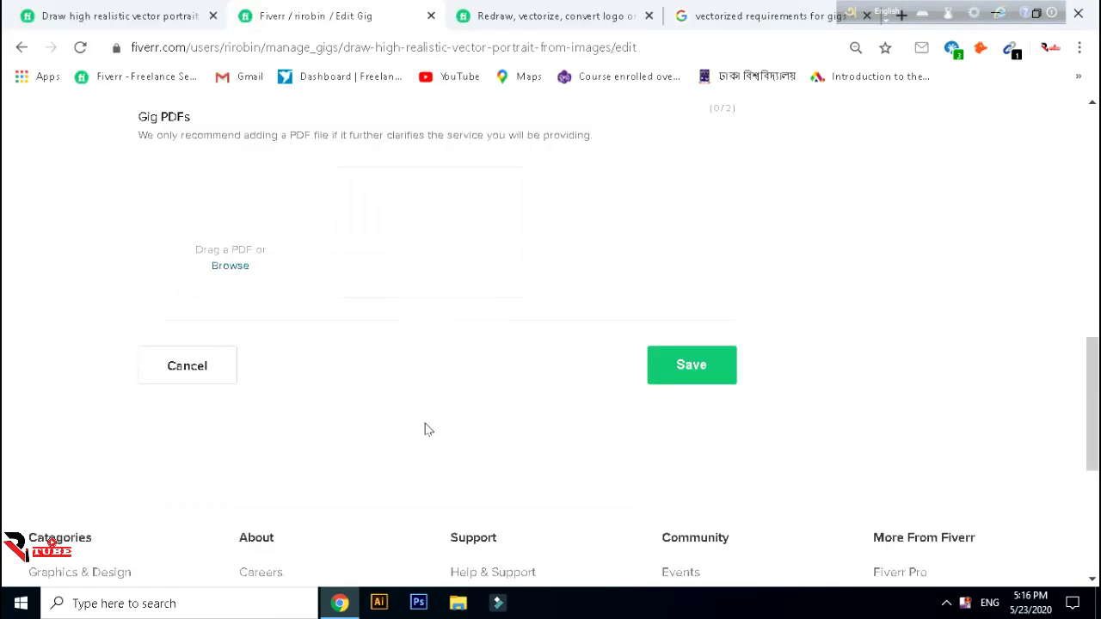
left_click(239, 268)
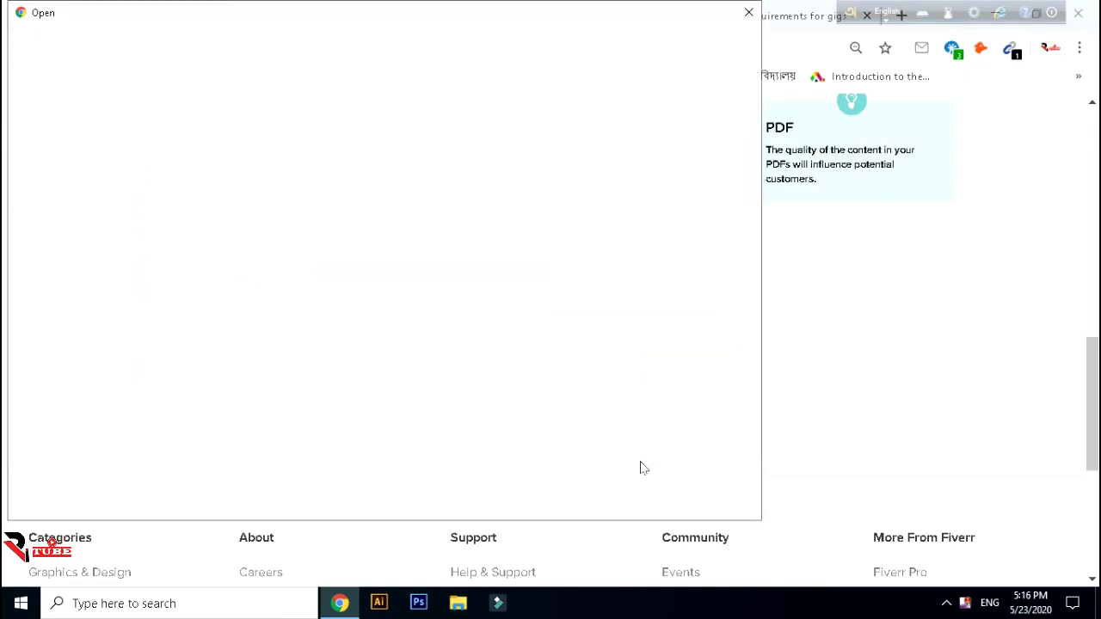
left_click(714, 503)
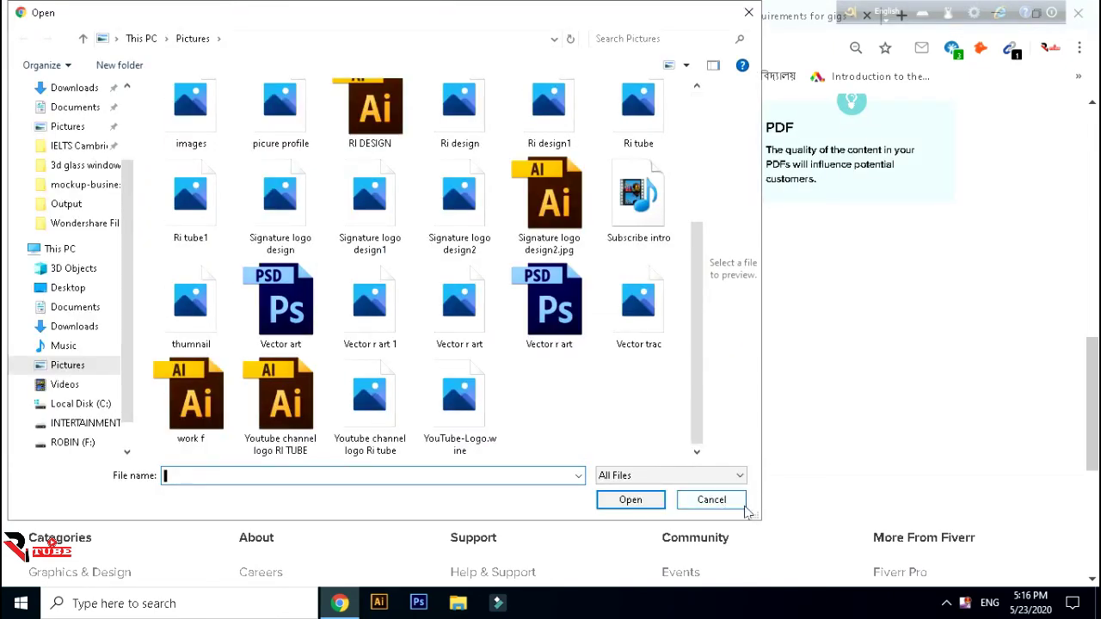
left_click(694, 360)
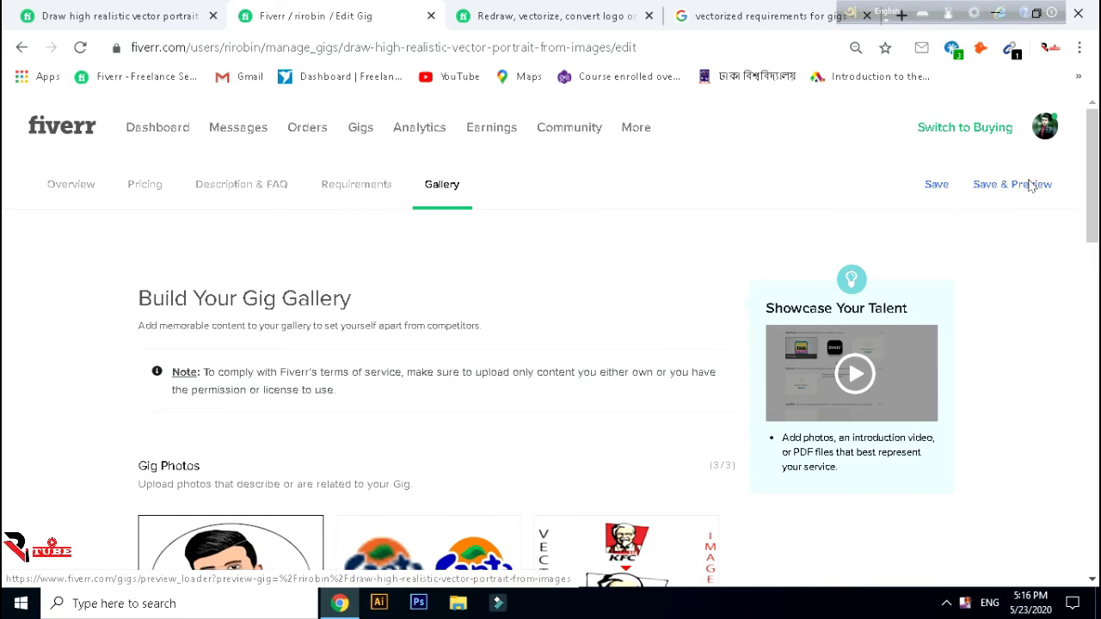
- Save the gig and preview its public page, closing the enlarged portrait view
left_click(1031, 186)
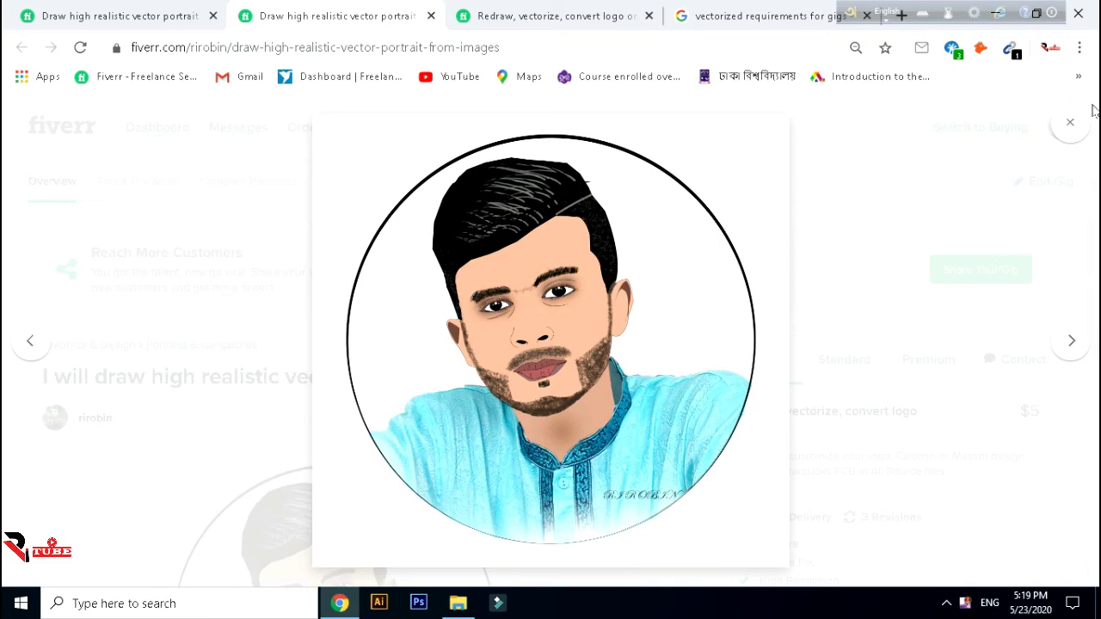
left_click(1084, 136)
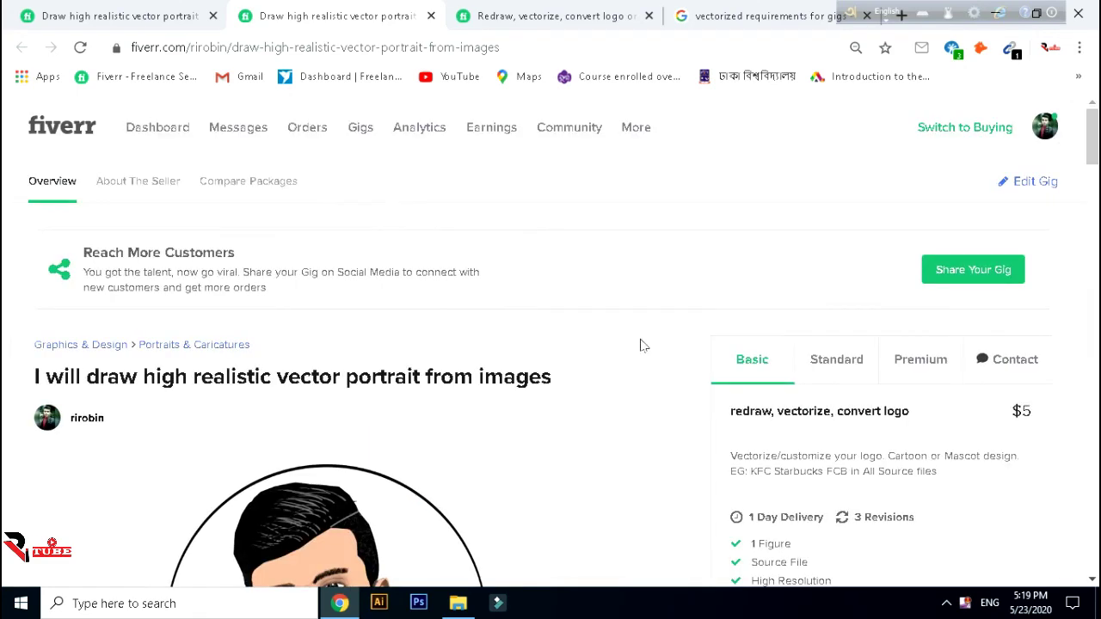
- Copy the gig's share link, then close the logo-gig and duplicate gig tabs
left_click(970, 271)
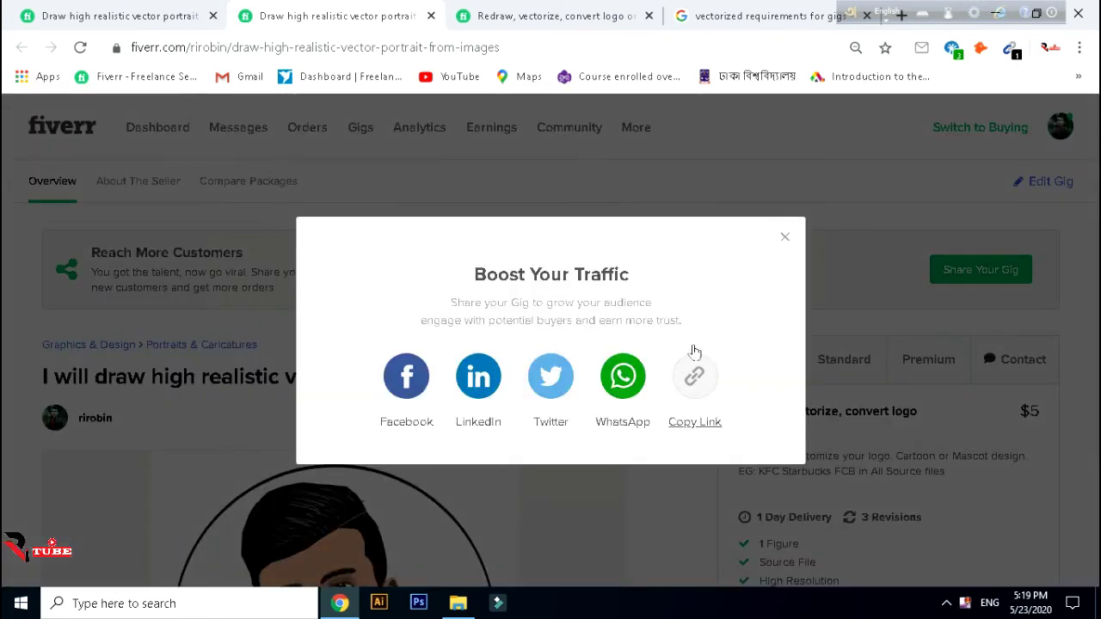
left_click(695, 372)
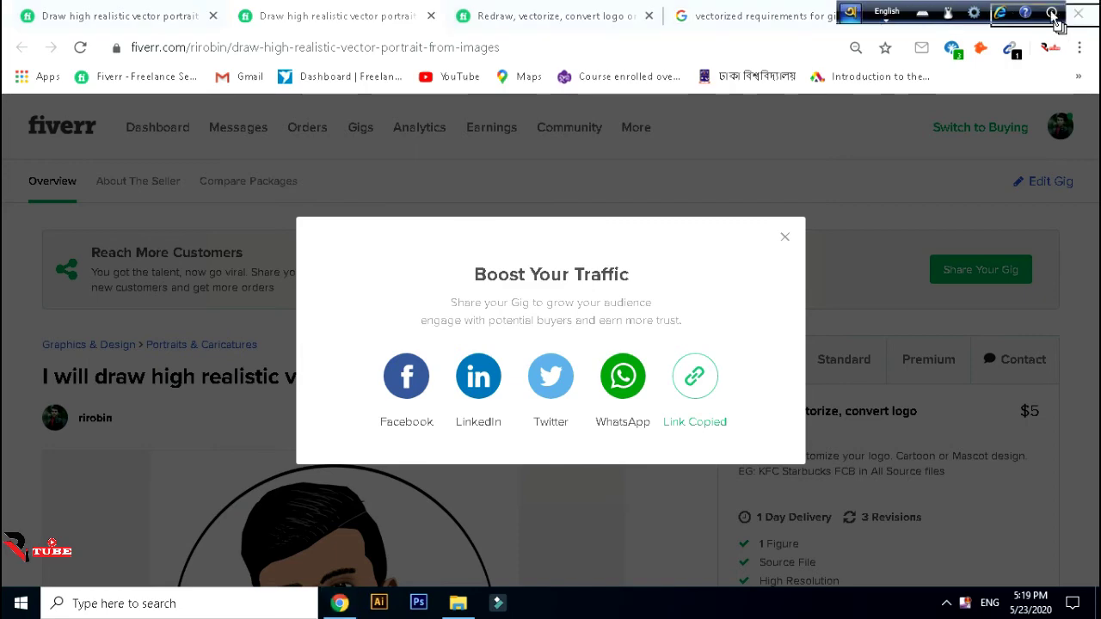
key("Escape")
left_click(649, 16)
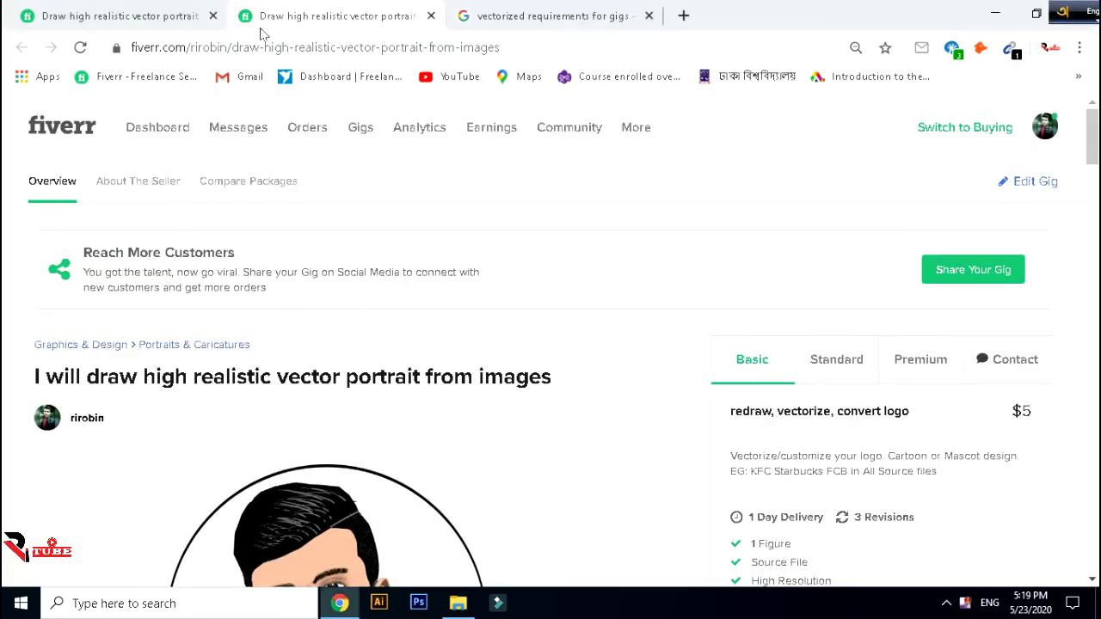
left_click(213, 15)
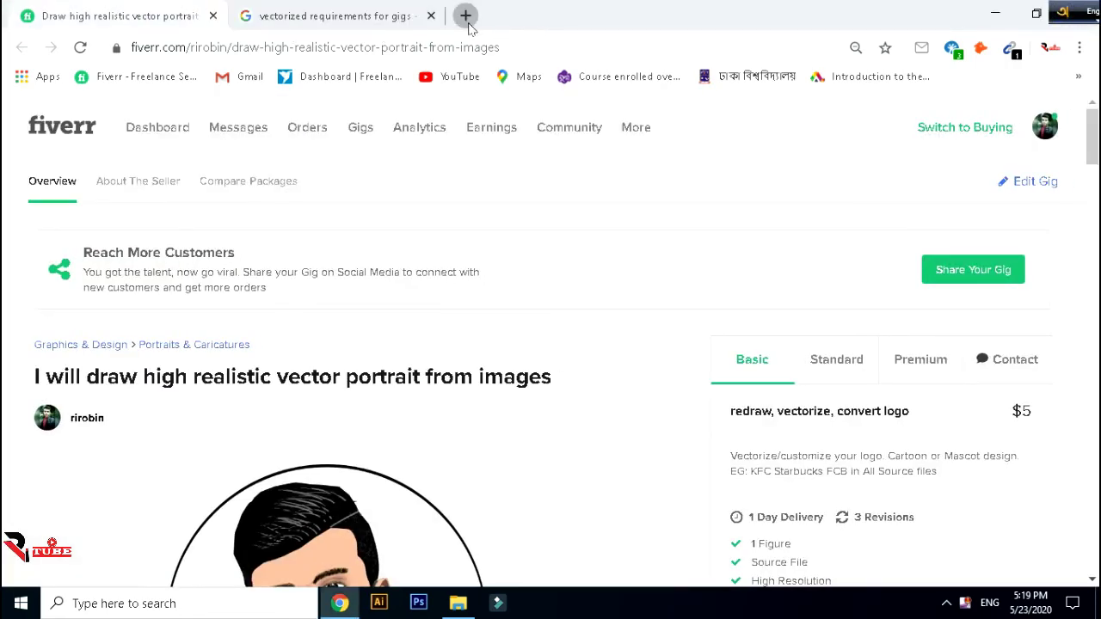
- Open blogger.com in a new tab and start a new post on the RI Design world blog
left_click(467, 15)
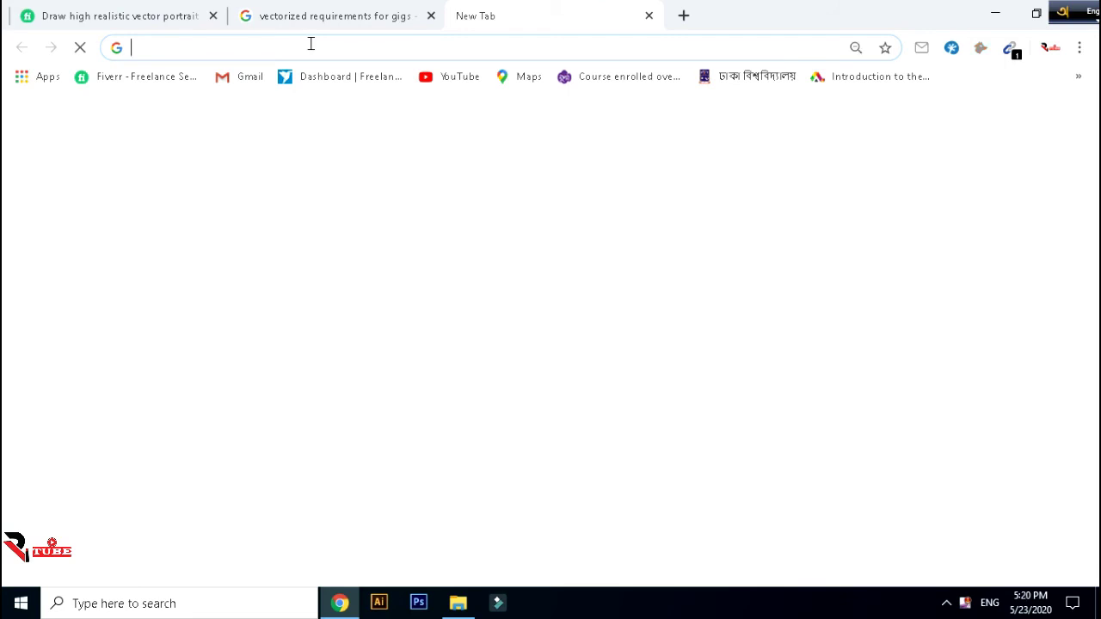
type("Bl")
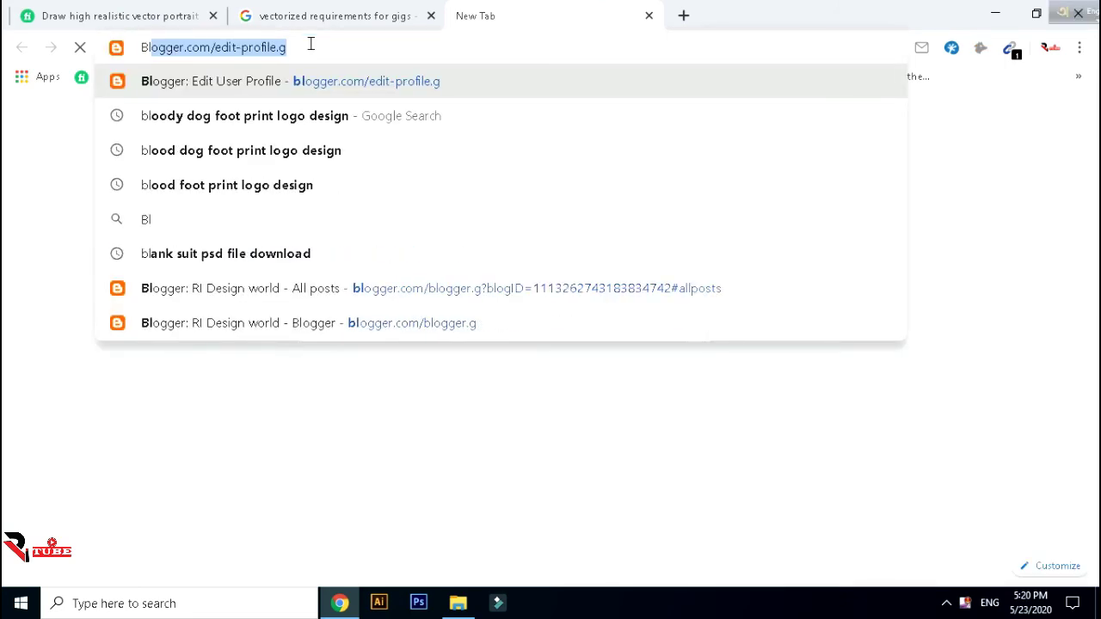
key("Return")
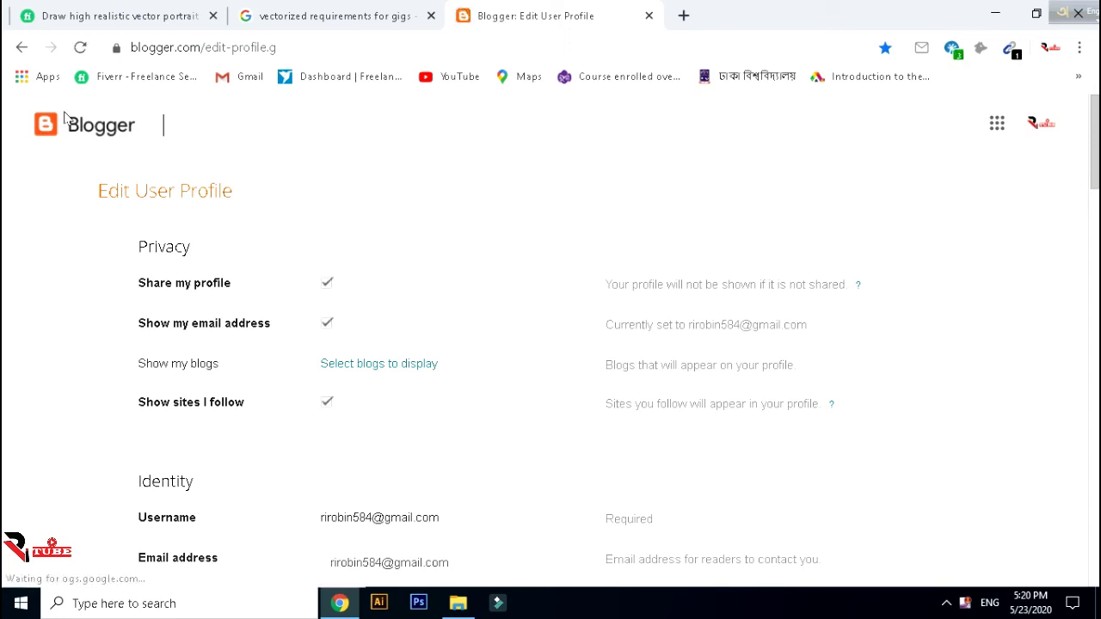
left_click(57, 144)
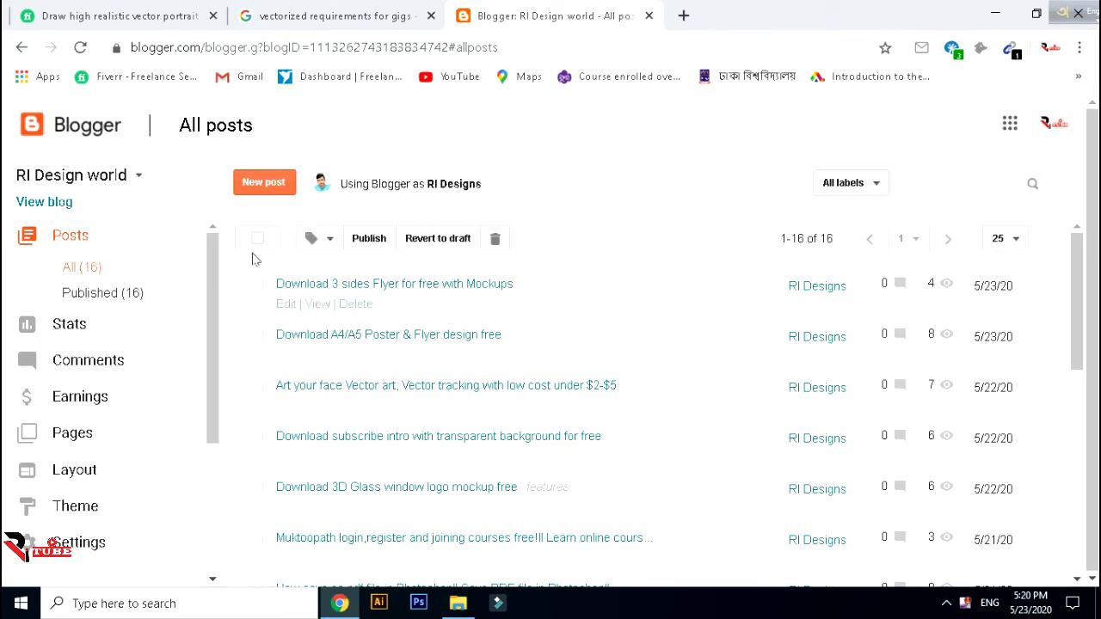
left_click(259, 182)
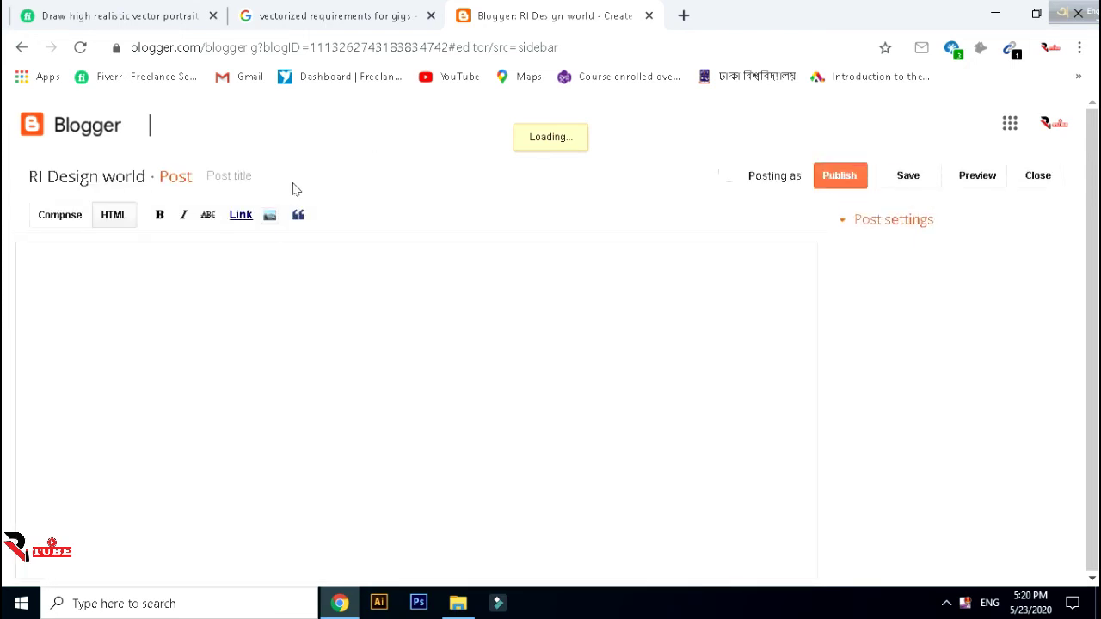
- Select the full gig title on the Fiverr gig page
left_click(18, 15)
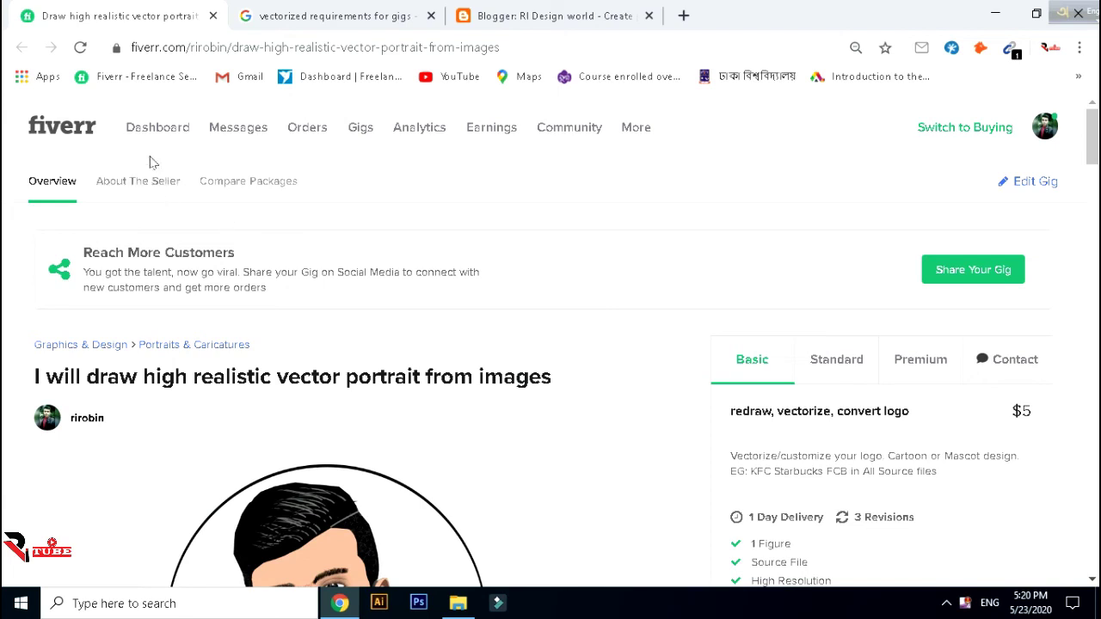
left_click_drag(31, 380, 569, 385)
key("ctrl+c")
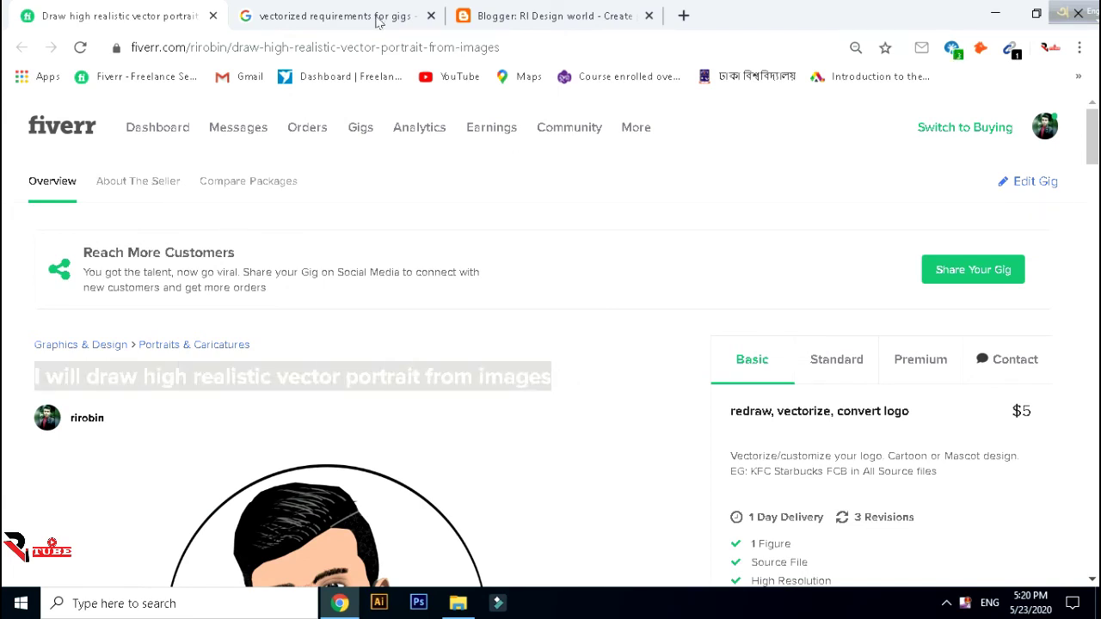
left_click(684, 15)
left_click(527, 14)
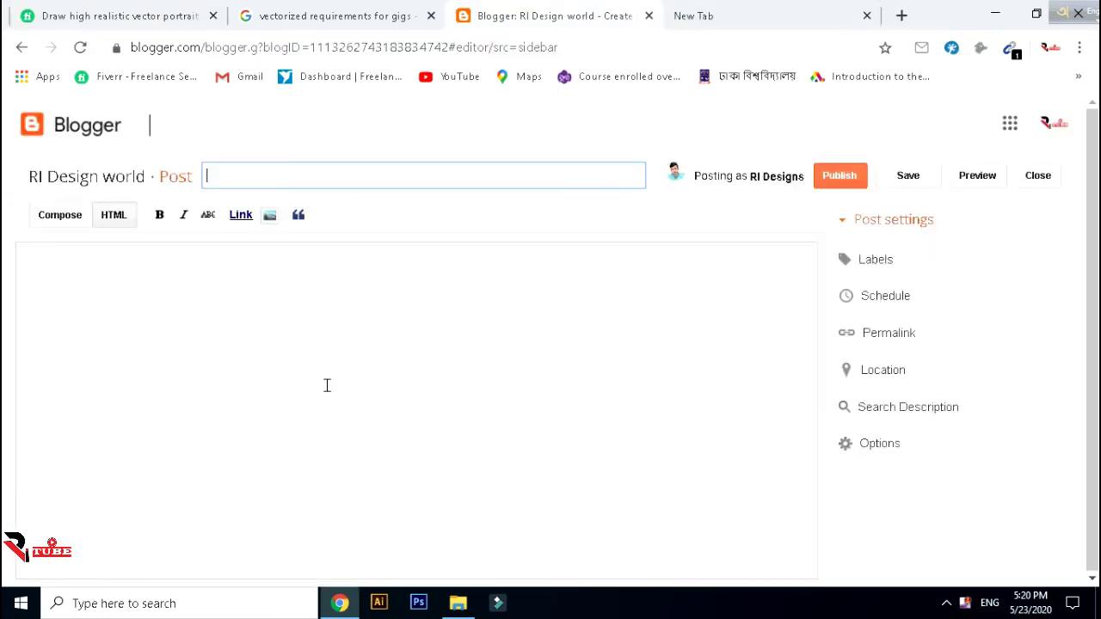
- Paste the Fiverr share link into the post body and insert it as a hyperlink
left_click(181, 285)
right_click(179, 285)
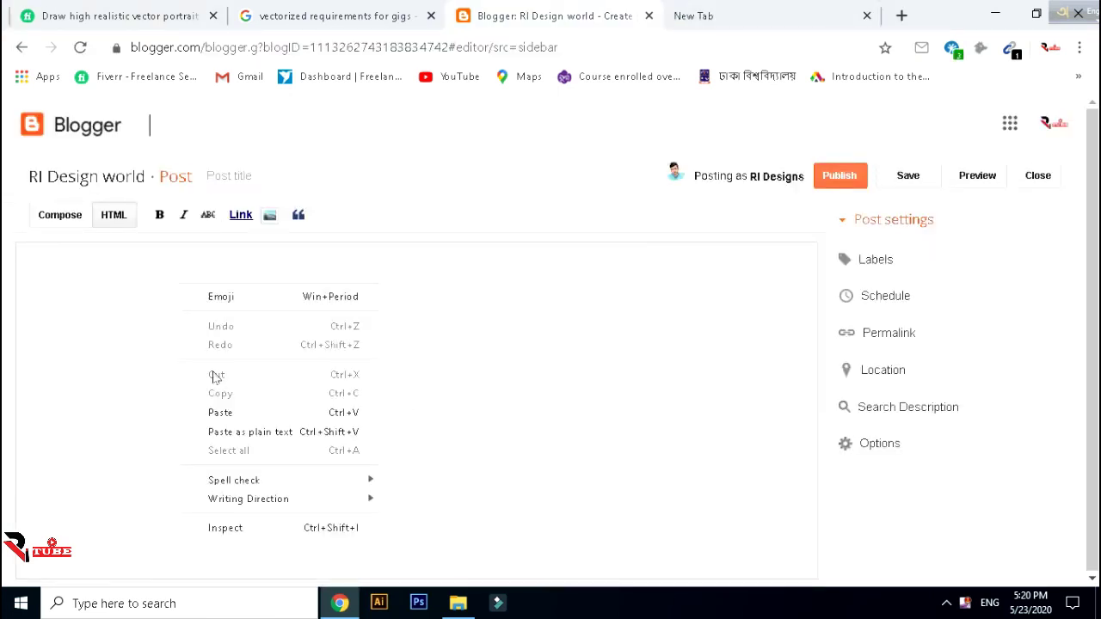
left_click(220, 412)
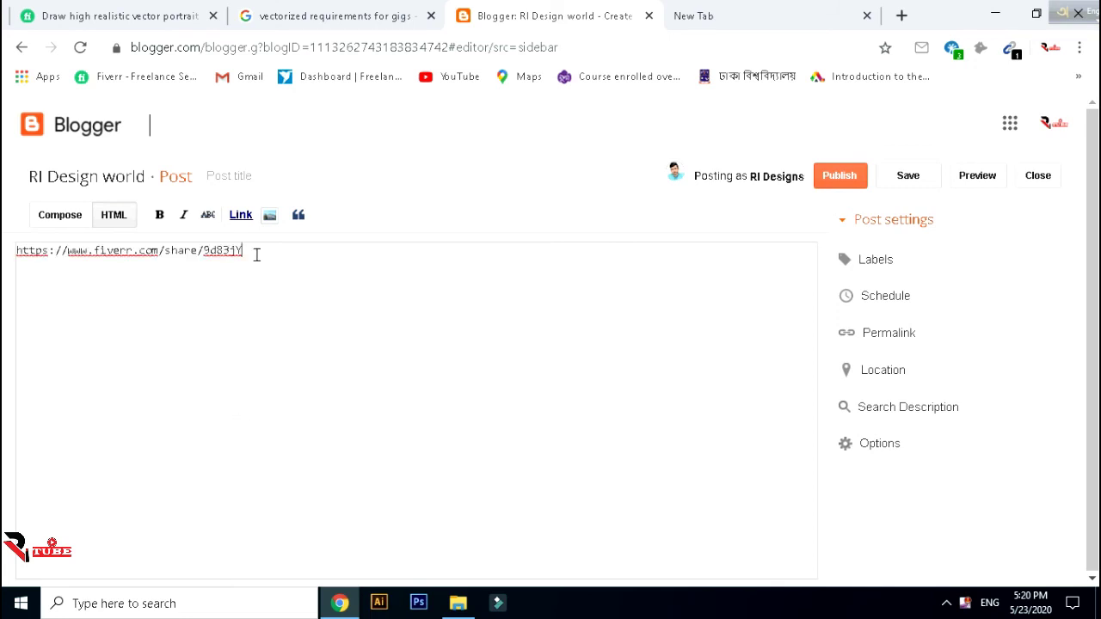
left_click(241, 220)
left_click(411, 140)
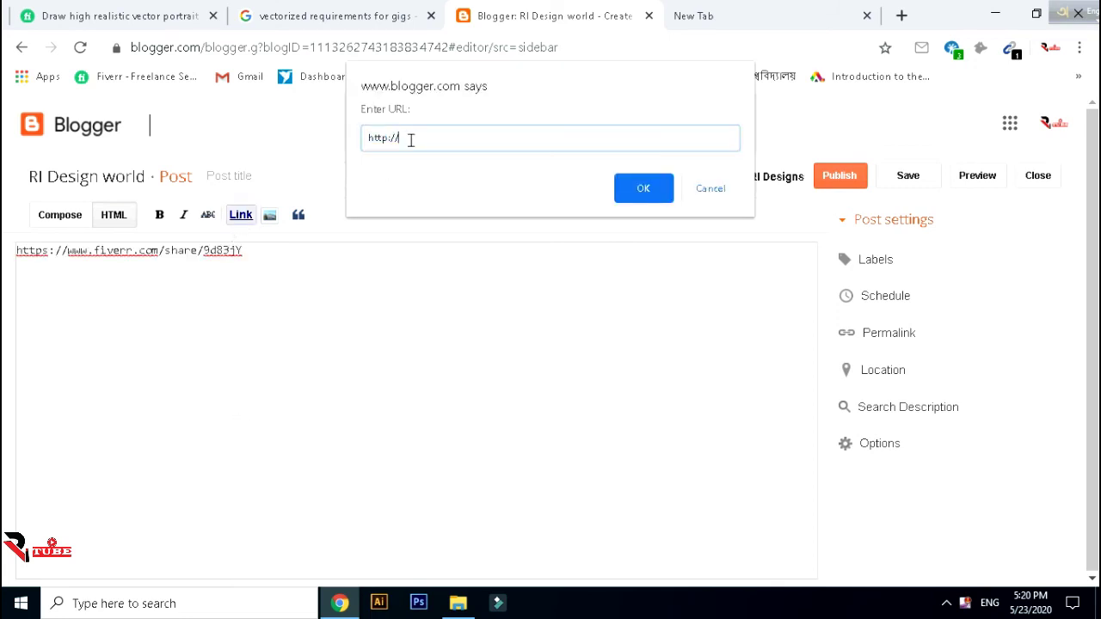
double_click(379, 138)
right_click(370, 138)
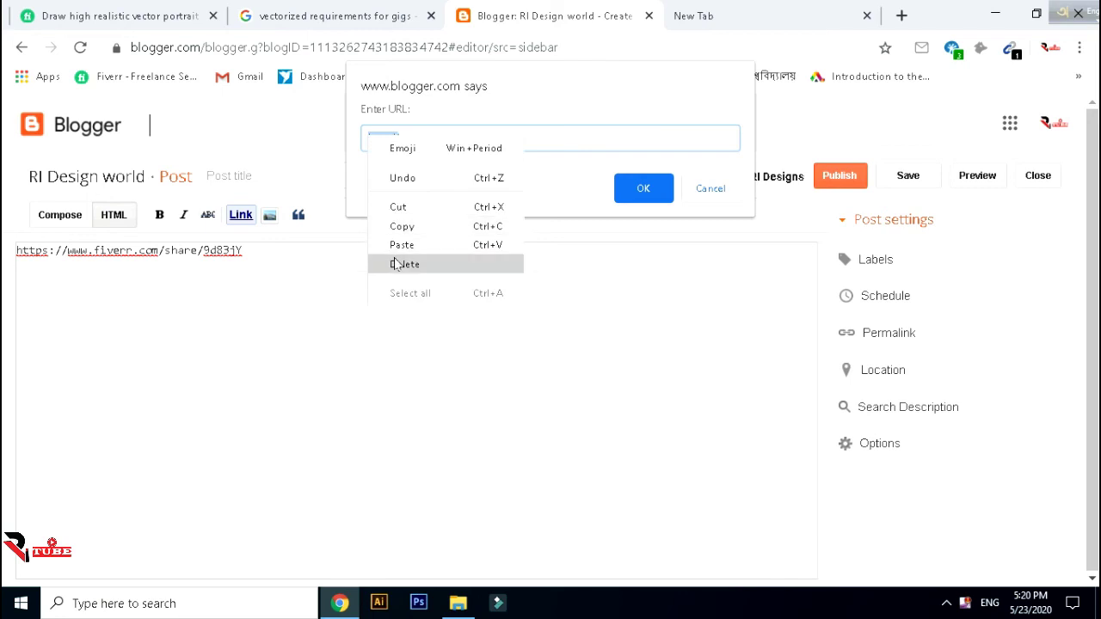
left_click(400, 246)
left_click(644, 192)
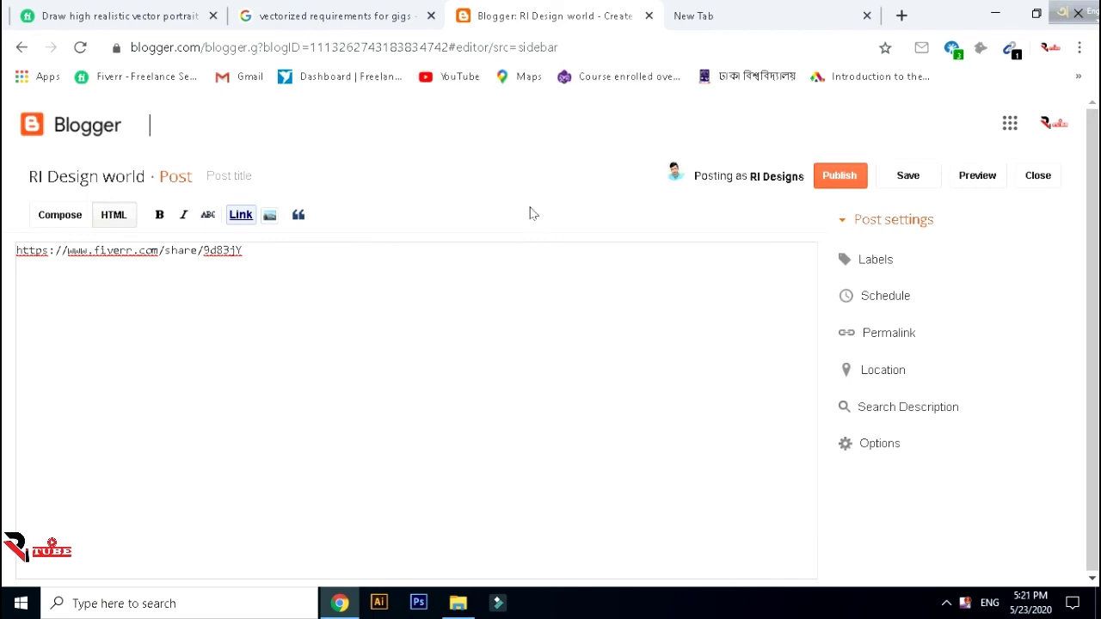
- Title the post 'I will draw high realistic vector portrait from images' using the copied gig title
left_click(292, 179)
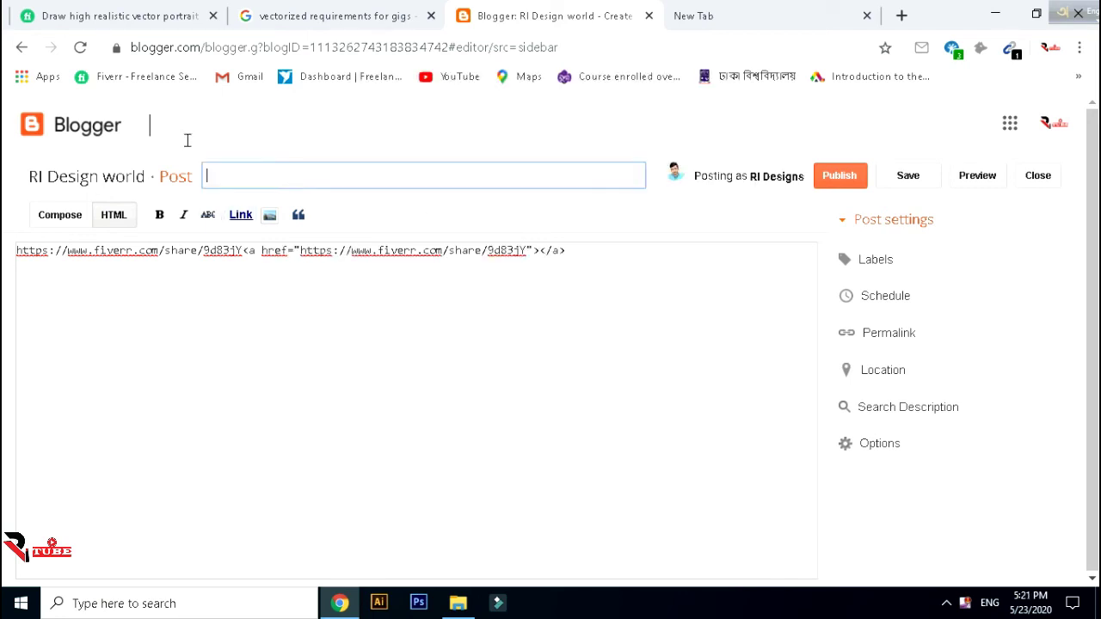
left_click(61, 10)
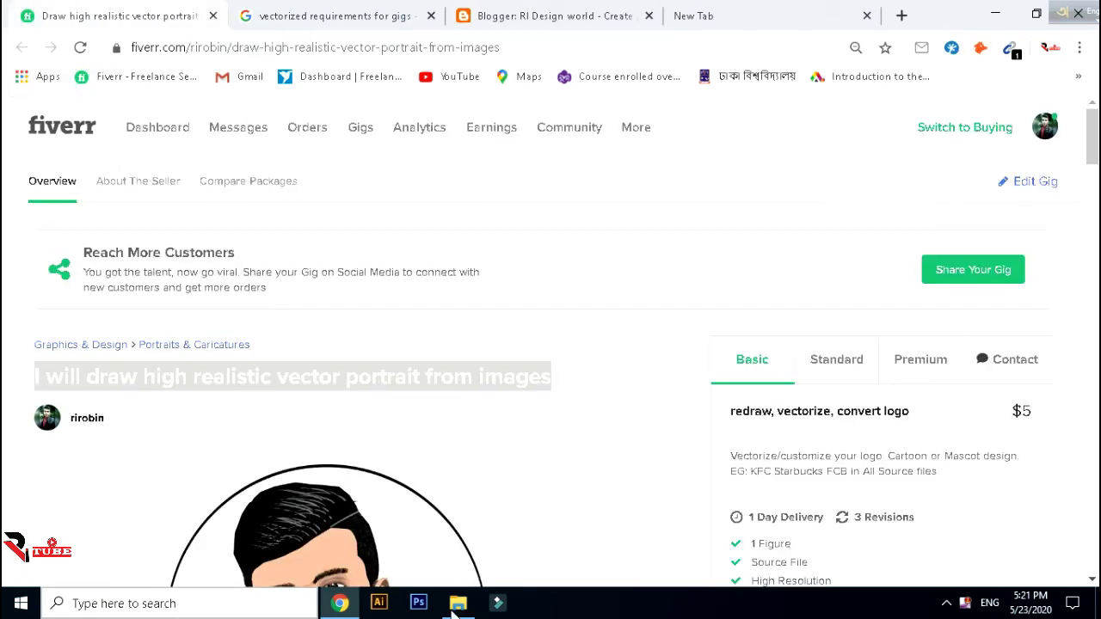
right_click(182, 386)
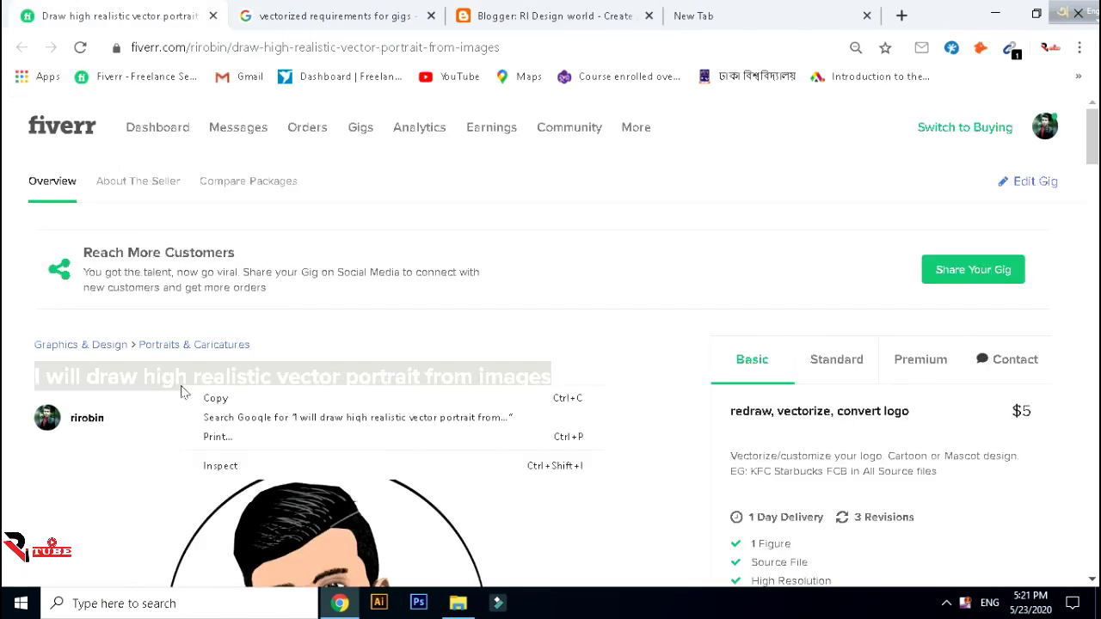
left_click(215, 397)
left_click(573, 7)
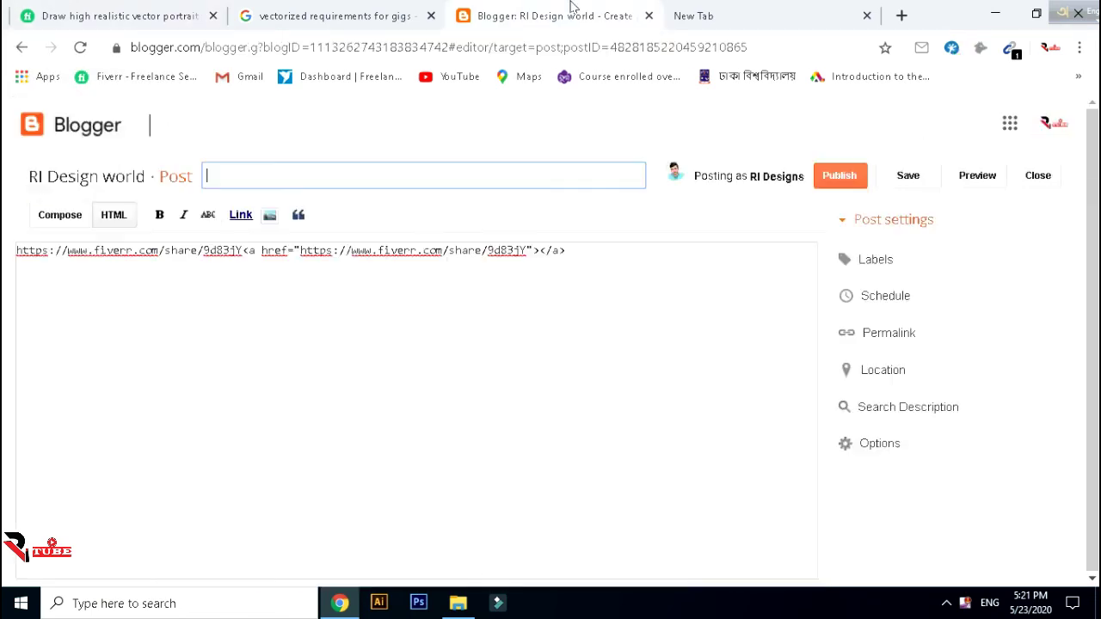
right_click(245, 177)
left_click(285, 303)
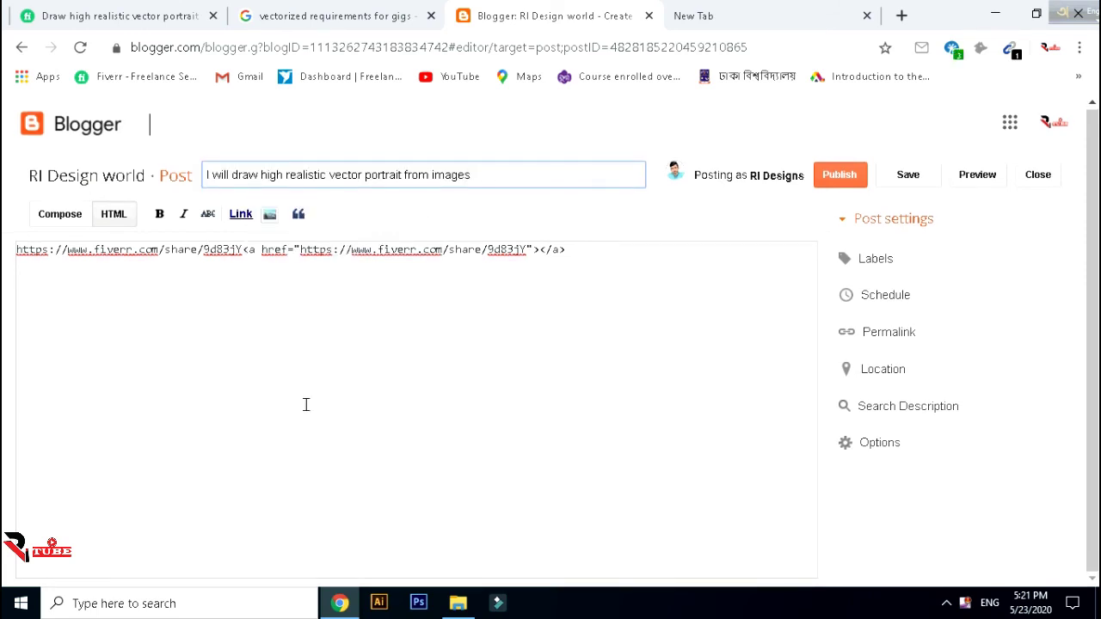
left_click(623, 271)
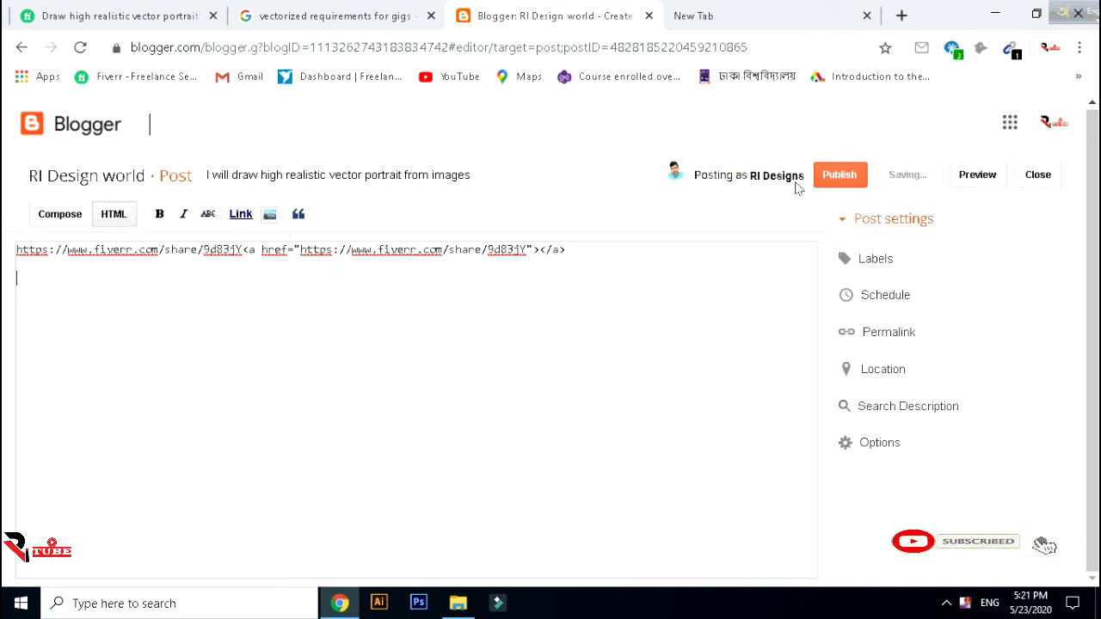
- Publish the post and view it on the live RI Design blog
left_click(824, 185)
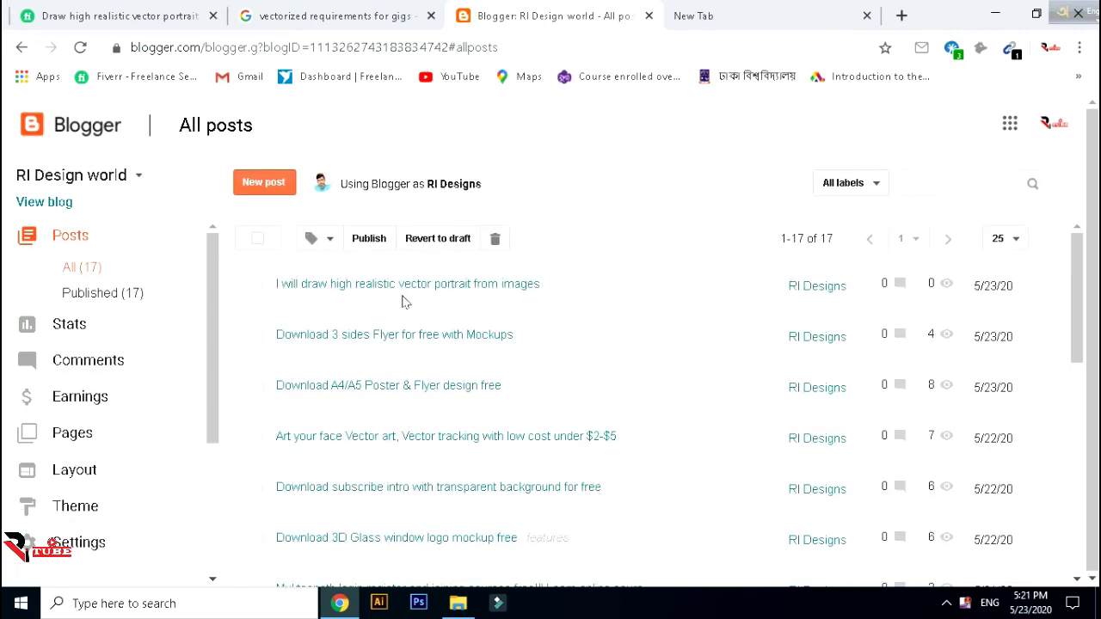
left_click(315, 305)
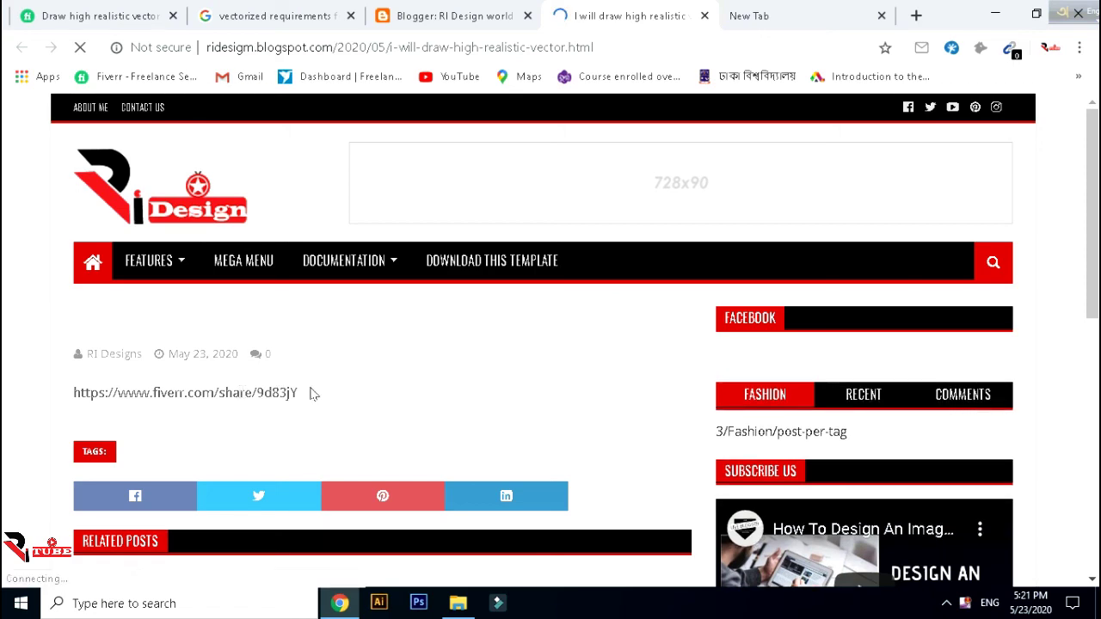
- Scroll through the published post to check its Fiverr share link
scroll(314, 393, "up", 15)
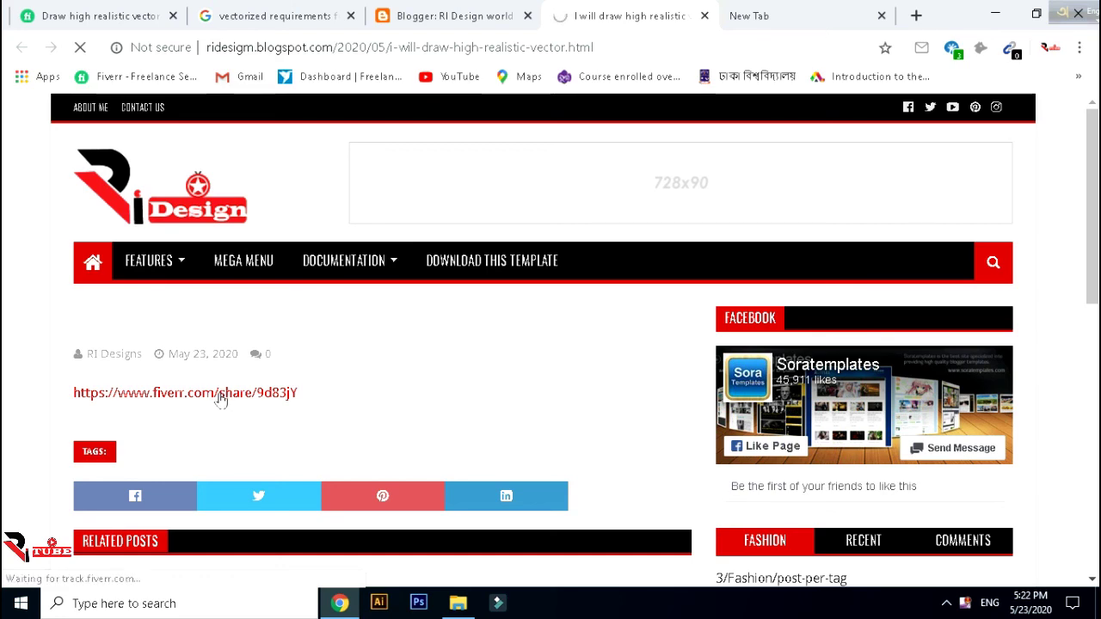
scroll(248, 385, "down", 5)
scroll(248, 386, "down", 2)
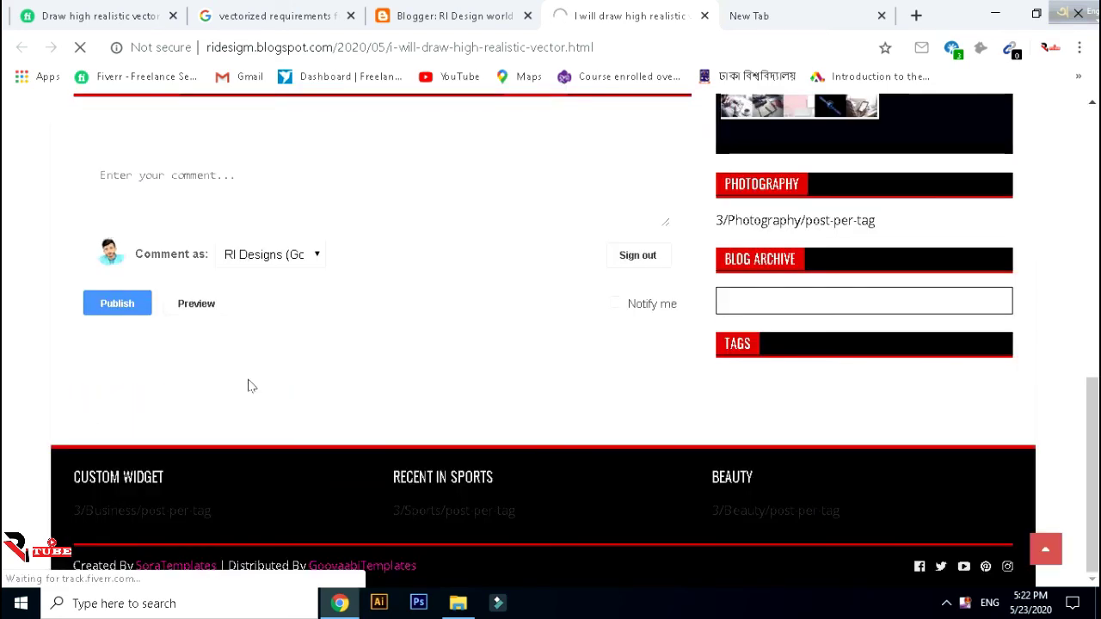
scroll(248, 385, "up", 7)
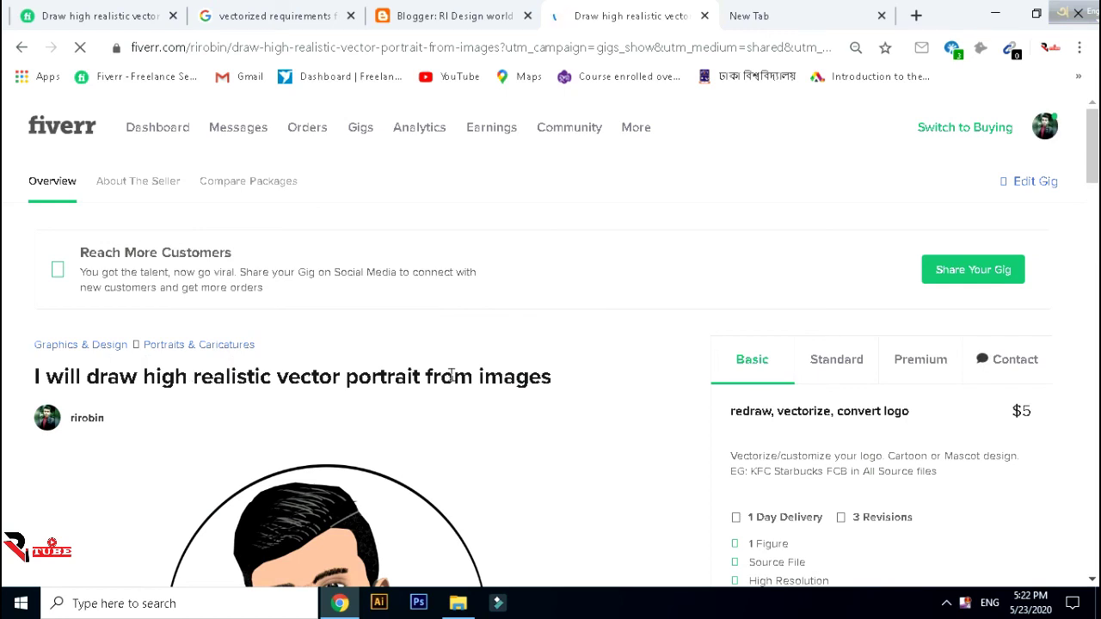
- Close the gig page opened from the blog and the Blogger tab with Ctrl+W
scroll(451, 376, "down", 3)
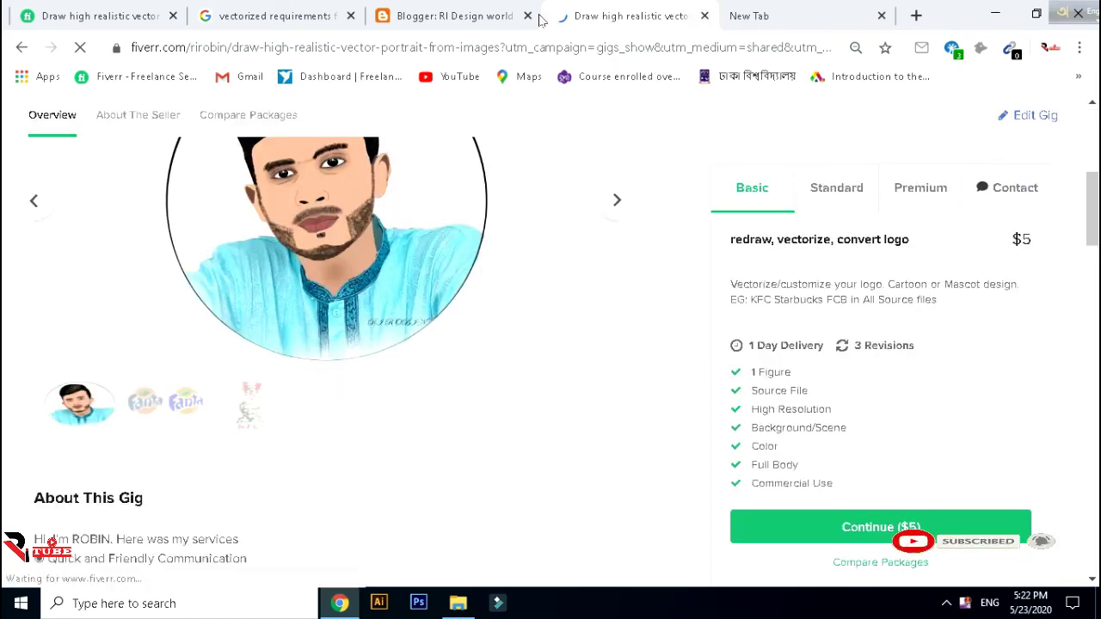
key("ctrl+w")
key("ctrl+w")
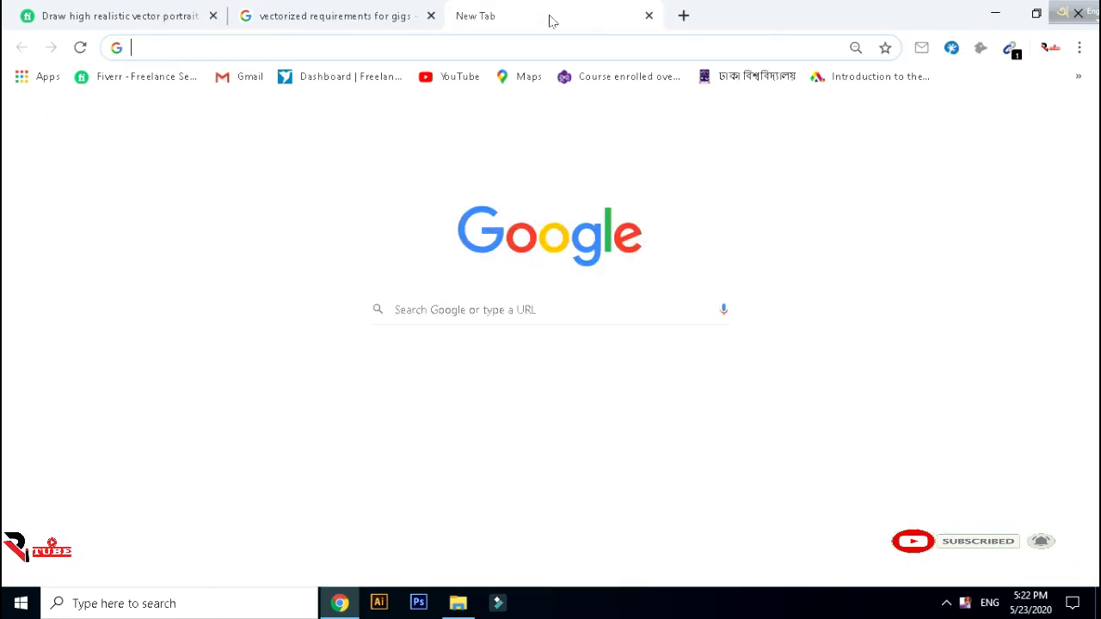